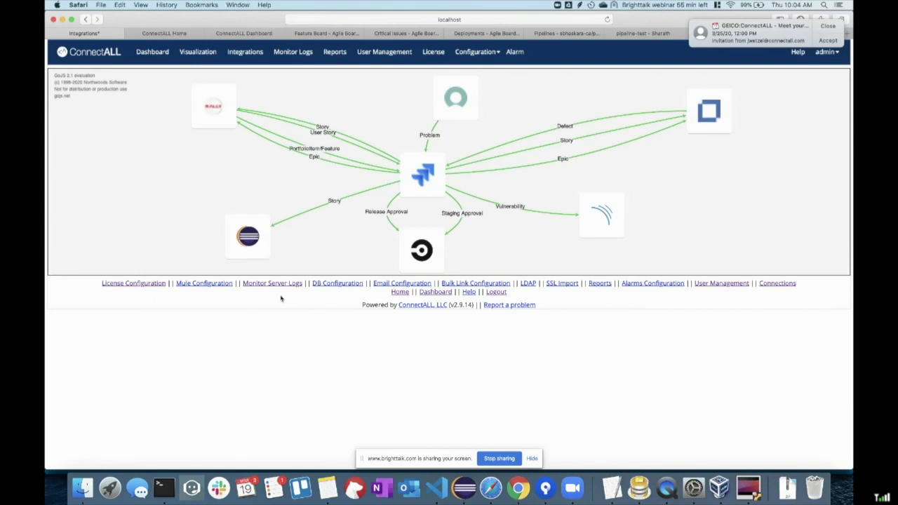
# Step: Inspect the Rally, Eclipse, CircleCI and vulnerability-source nodes in the integration map, then switch to Rally
pyautogui.click(217, 119)
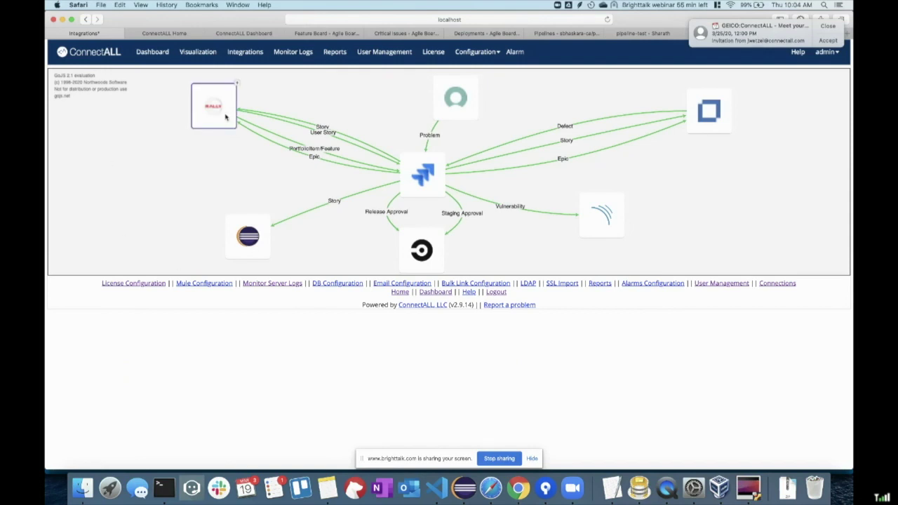
pyautogui.click(448, 93)
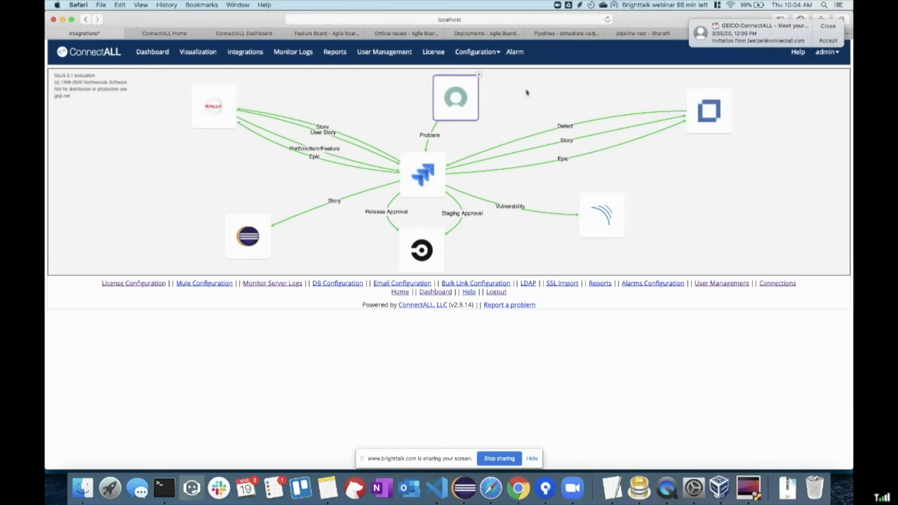
pyautogui.click(711, 113)
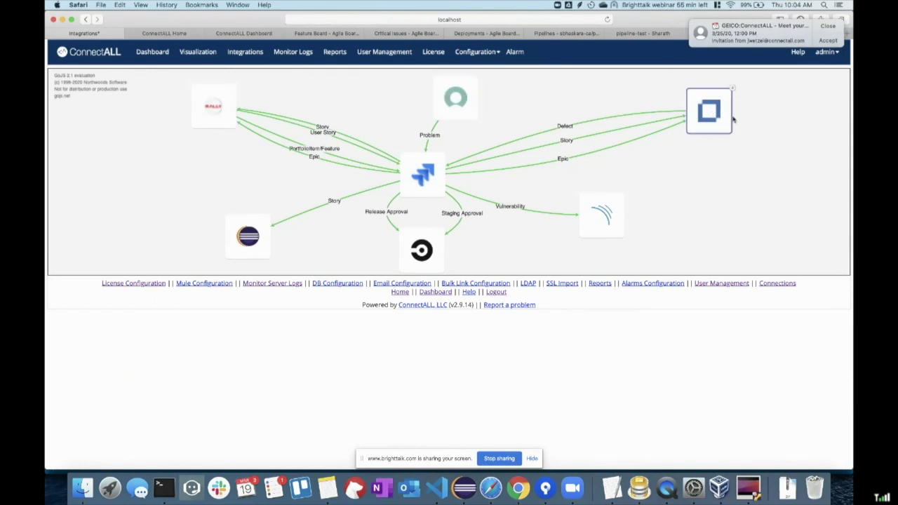
pyautogui.click(261, 250)
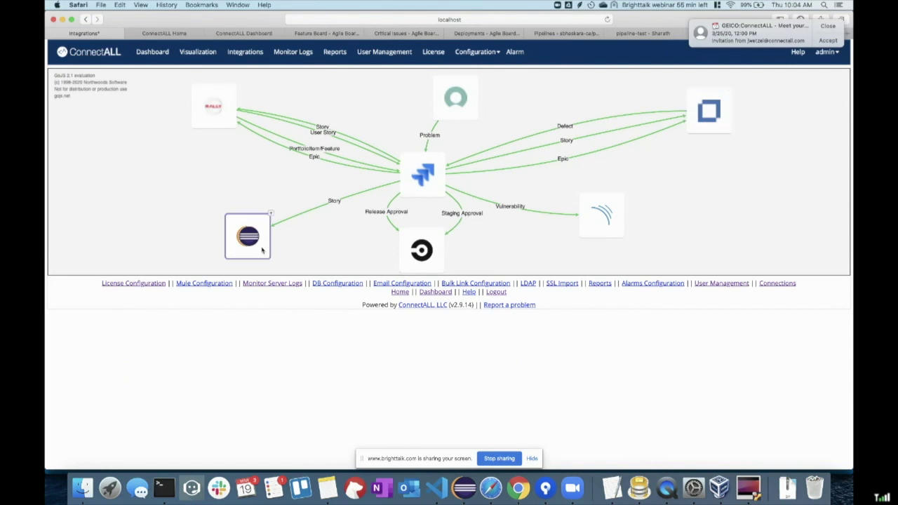
pyautogui.click(440, 268)
pyautogui.click(598, 223)
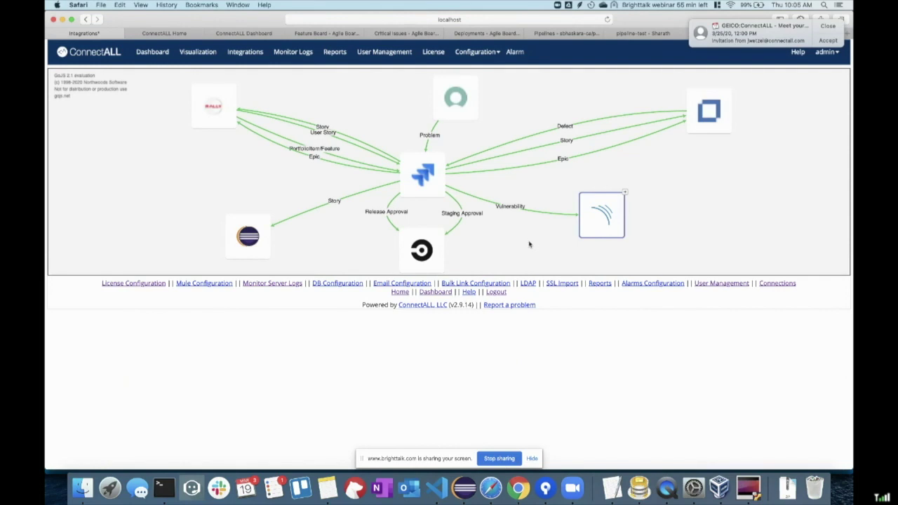
pyautogui.click(217, 118)
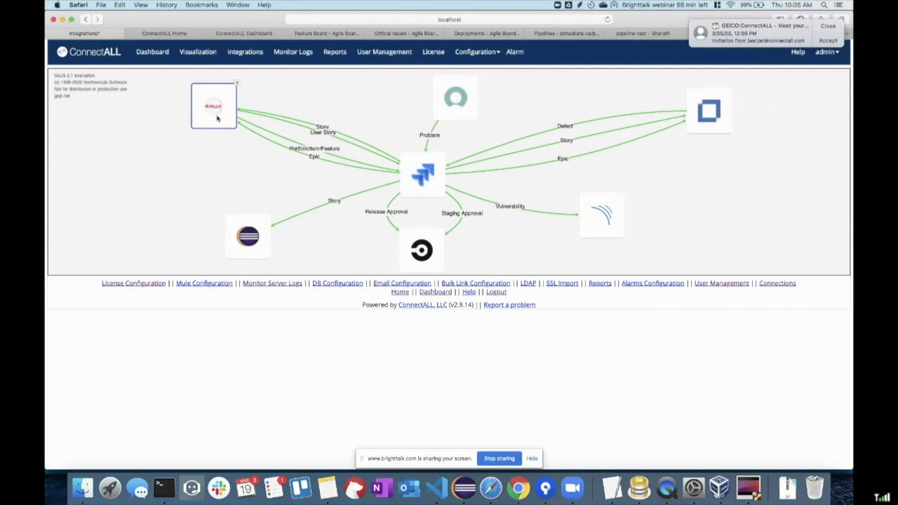
pyautogui.press('super+Tab')
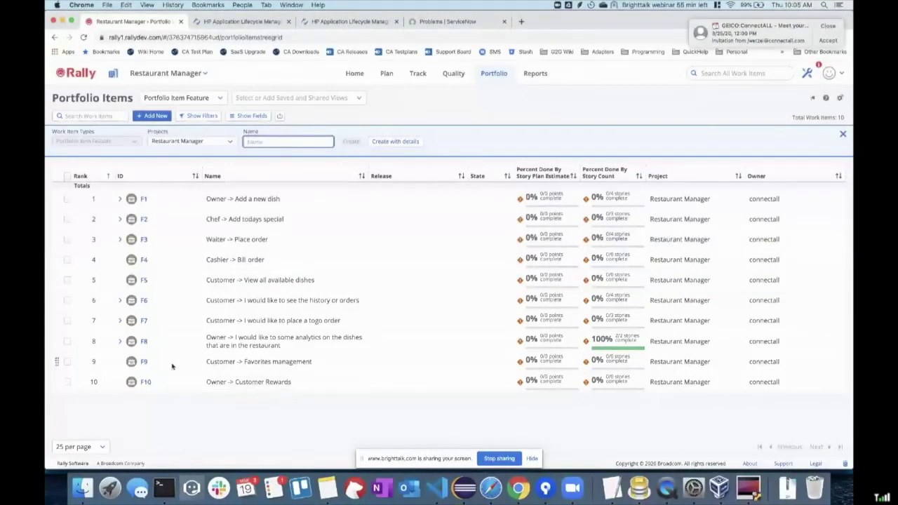
# Step: Create user story 'If a customer is regular I would like to give some discount' under F10
pyautogui.click(147, 382)
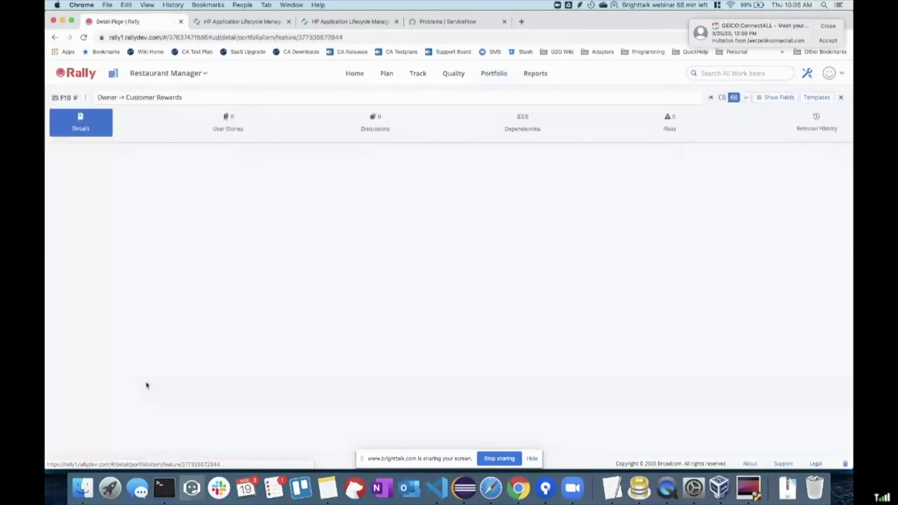
pyautogui.click(226, 121)
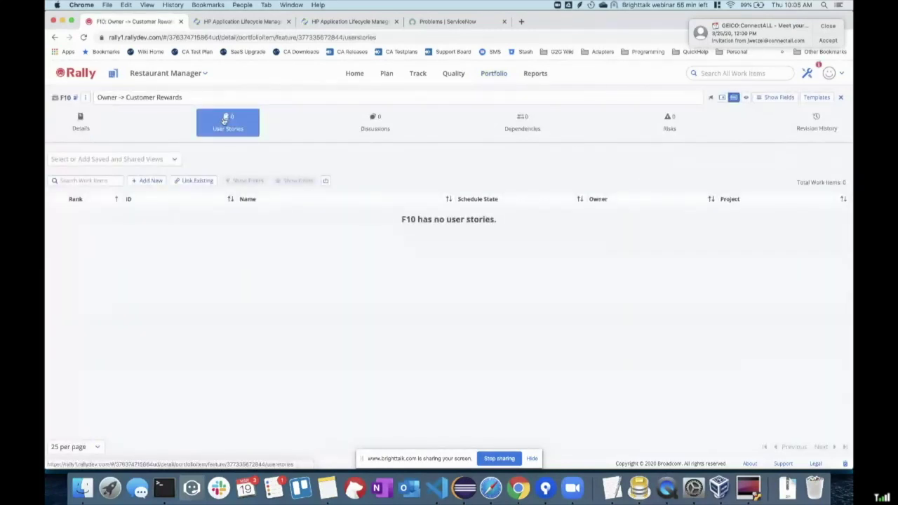
pyautogui.click(147, 181)
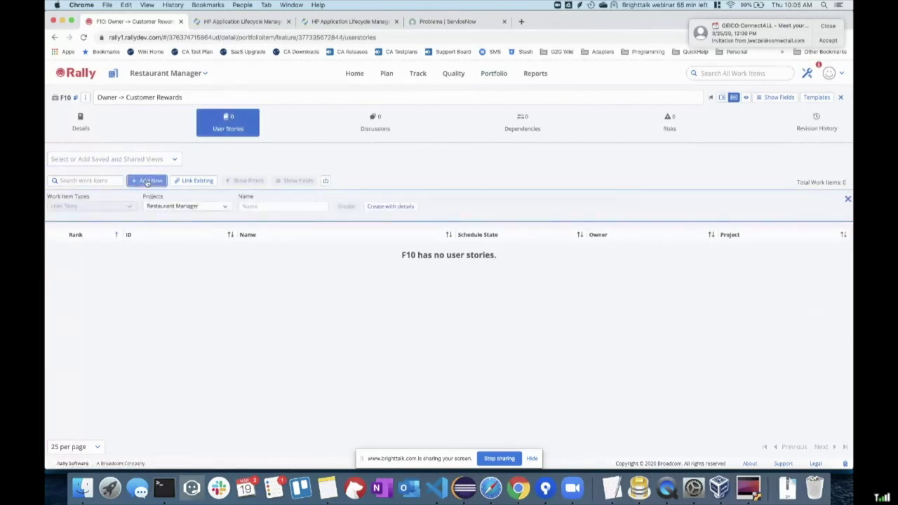
pyautogui.click(279, 205)
pyautogui.write('Customer')
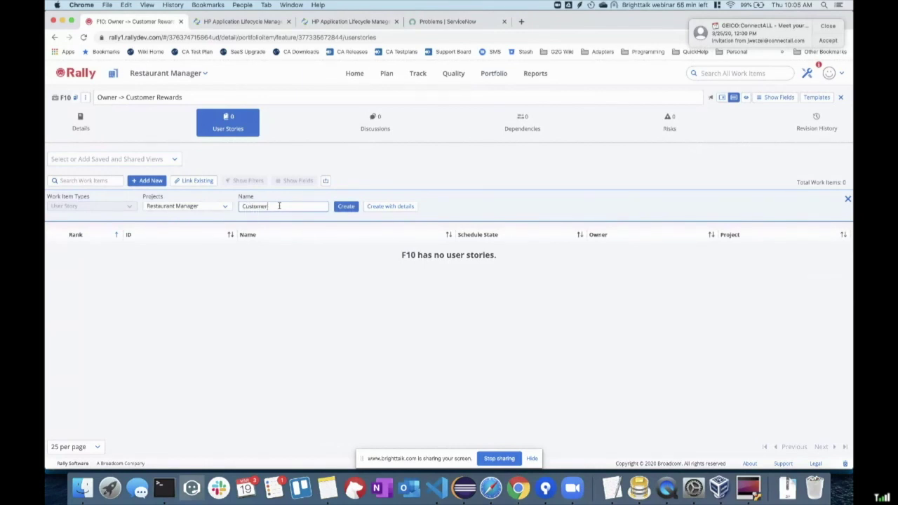
pyautogui.press('BackSpace')
pyautogui.press('BackSpace')
pyautogui.press('BackSpace')
pyautogui.press('BackSpace')
pyautogui.press('BackSpace')
pyautogui.press('BackSpace')
pyautogui.press('BackSpace')
pyautogui.press('BackSpace')
pyautogui.write('If a customer is re')
pyautogui.write('gular')
pyautogui.write(' I would like to')
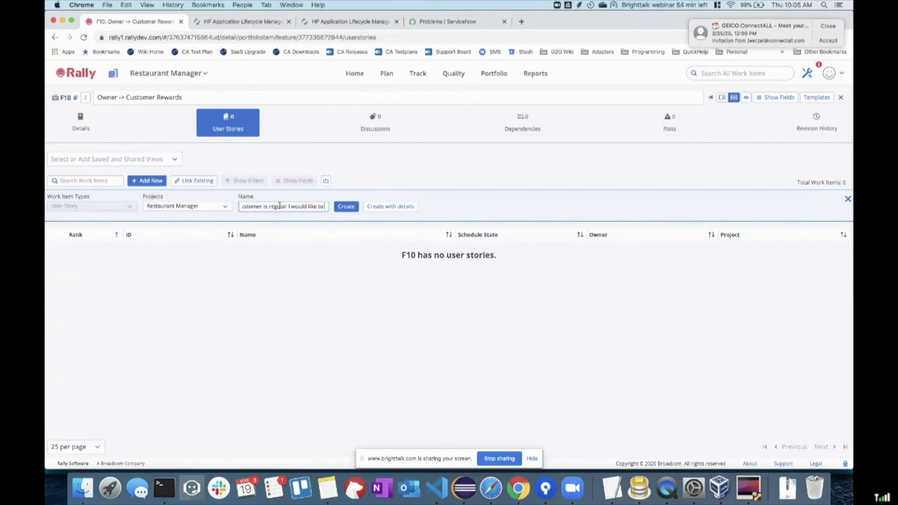
pyautogui.write(' give some discounts')
pyautogui.click(346, 209)
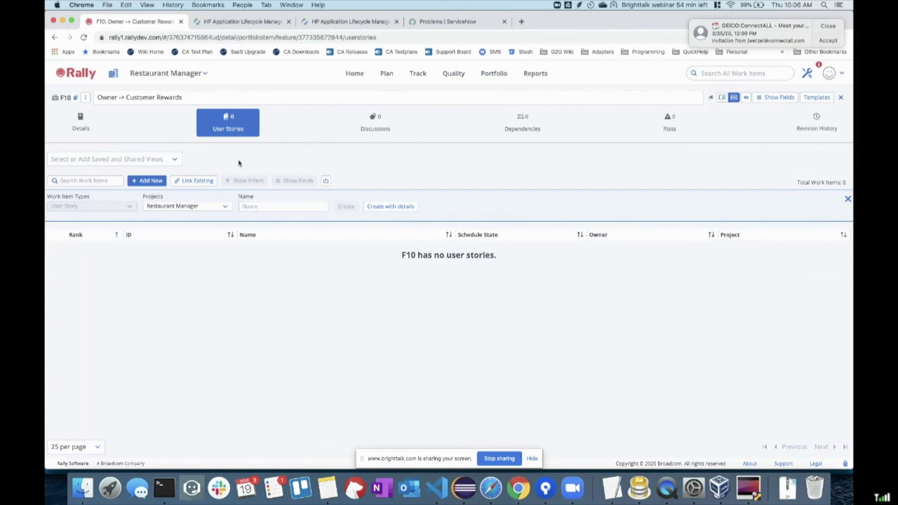
# Step: Return to Rally's Portfolio Items list, then switch to Jira's Feature Board Kanban
pyautogui.click(84, 77)
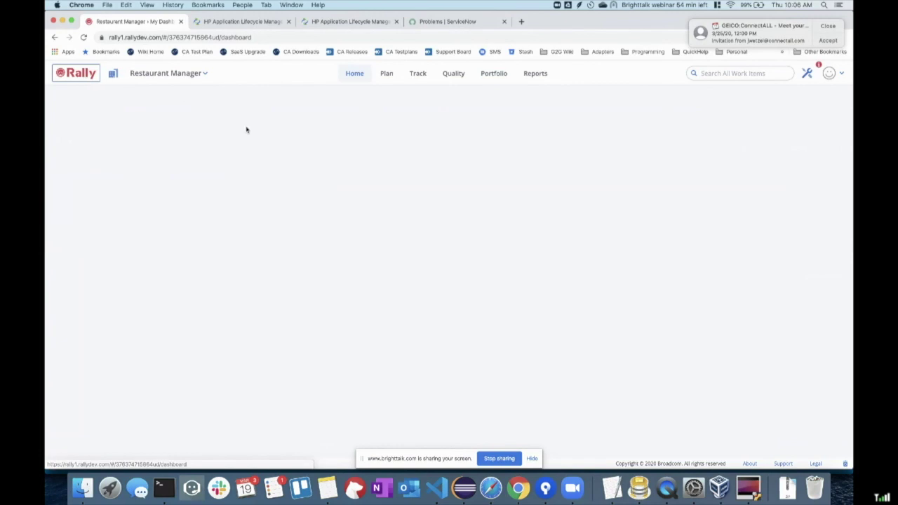
pyautogui.click(487, 76)
pyautogui.click(523, 104)
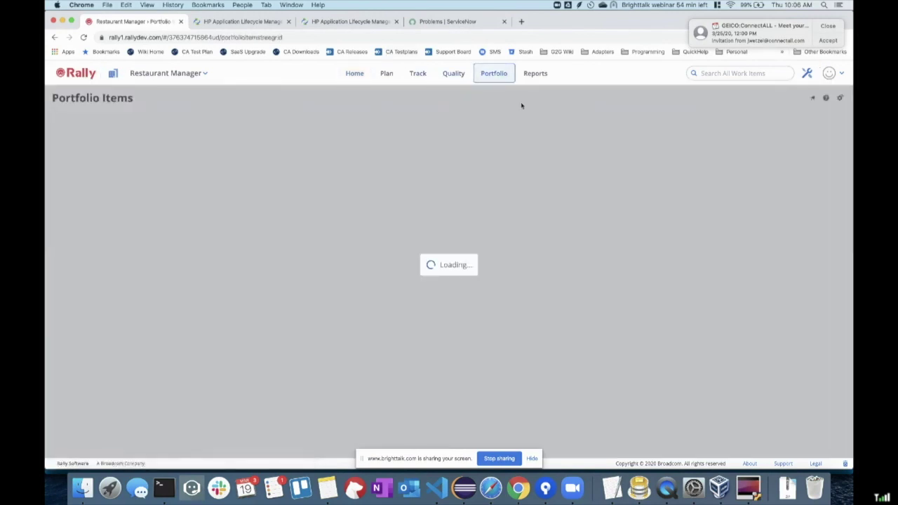
pyautogui.press('super+Tab')
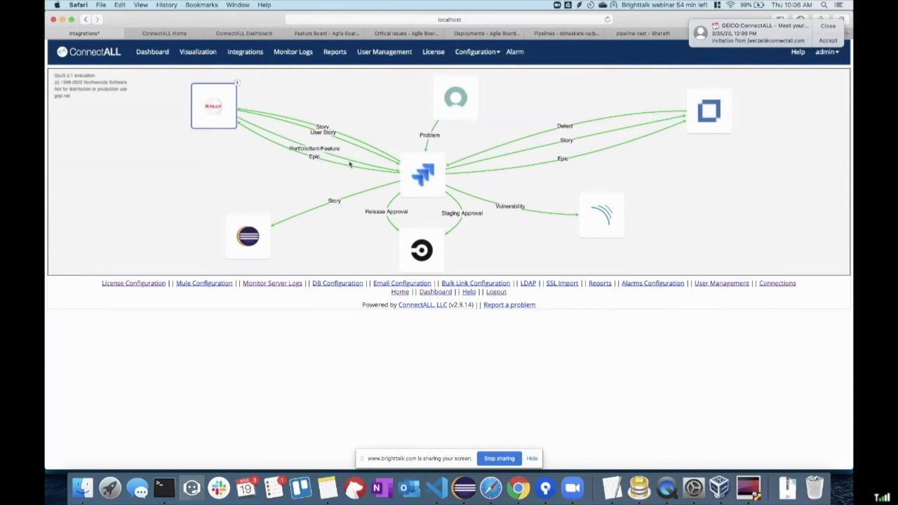
pyautogui.press('super+Tab')
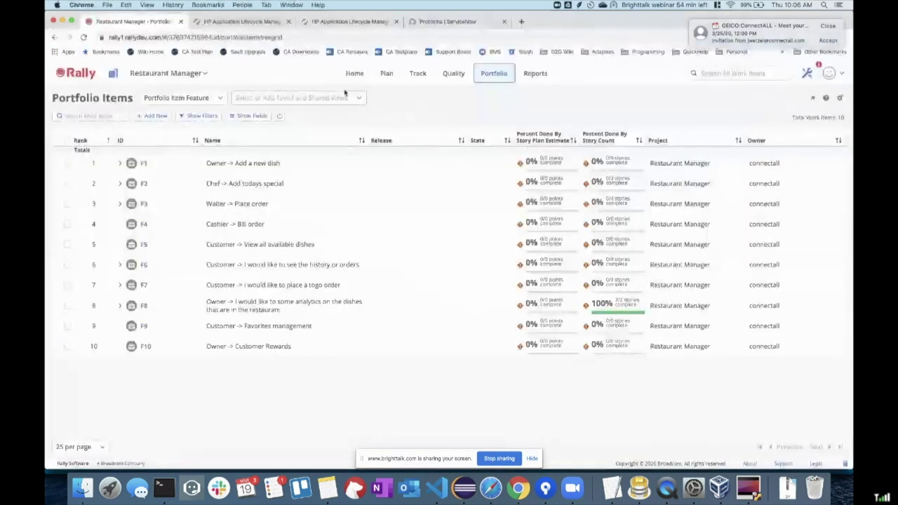
pyautogui.press('super+Tab')
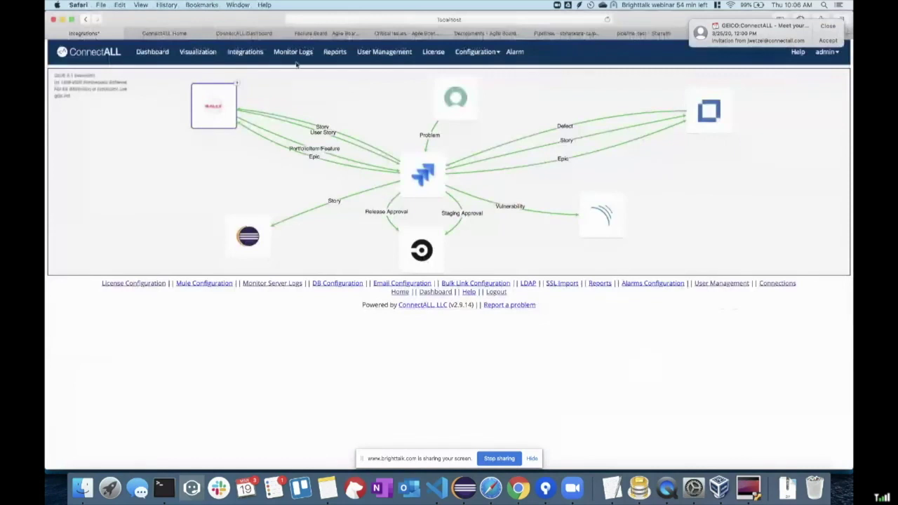
pyautogui.click(323, 34)
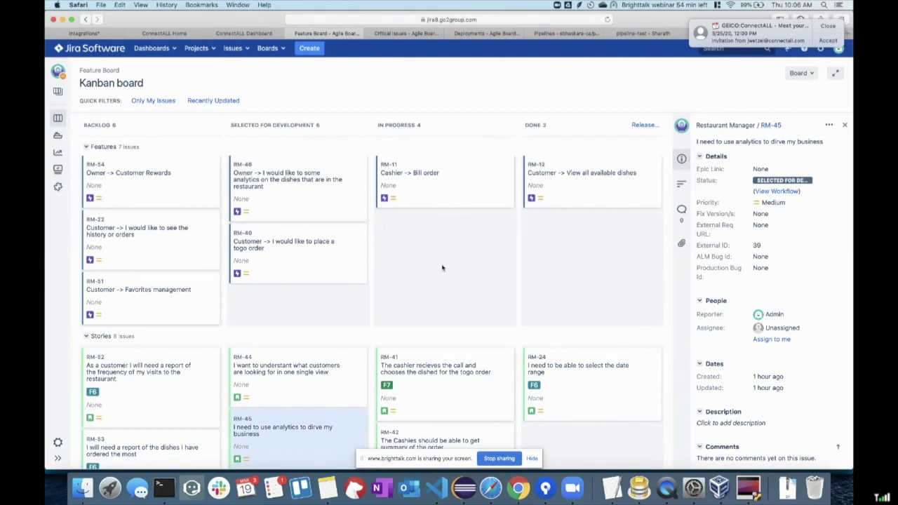
# Step: Scroll through the Feature Board's features, stories and bugs
pyautogui.scroll(-4, 460, 350)
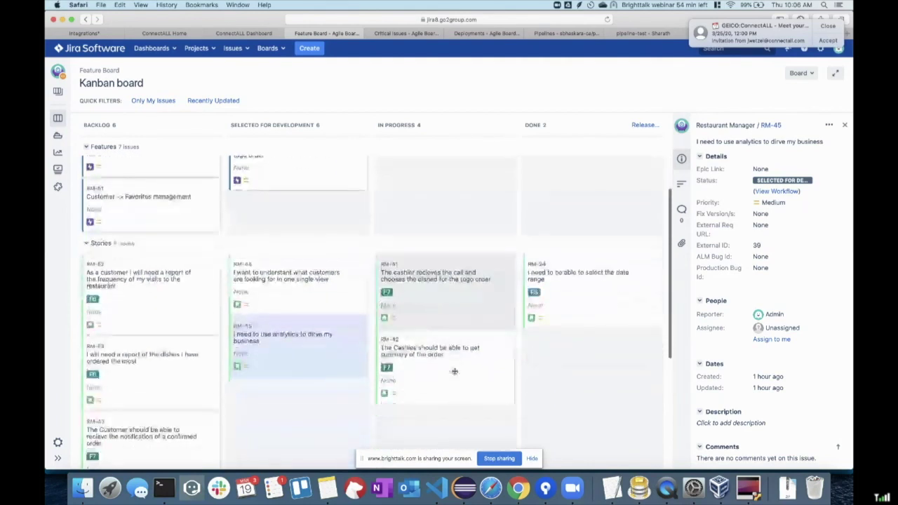
pyautogui.scroll(-5, 454, 371)
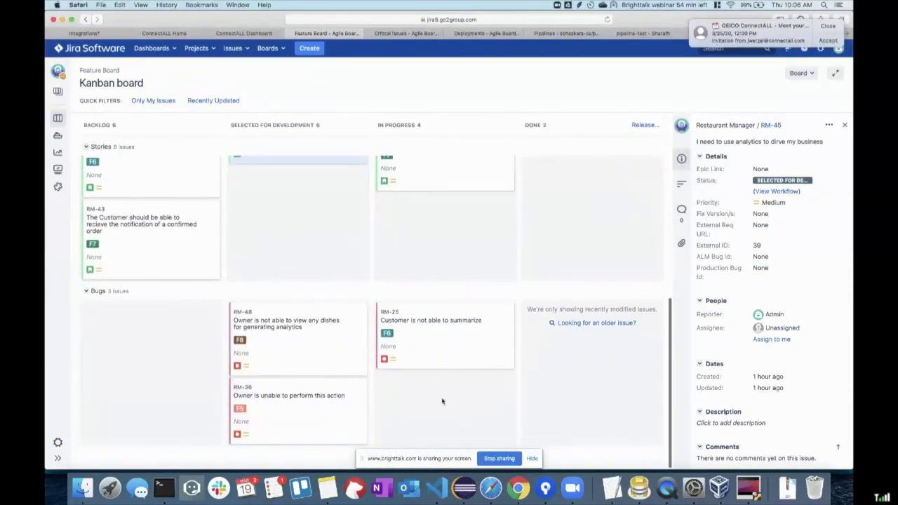
pyautogui.scroll(1, 457, 404)
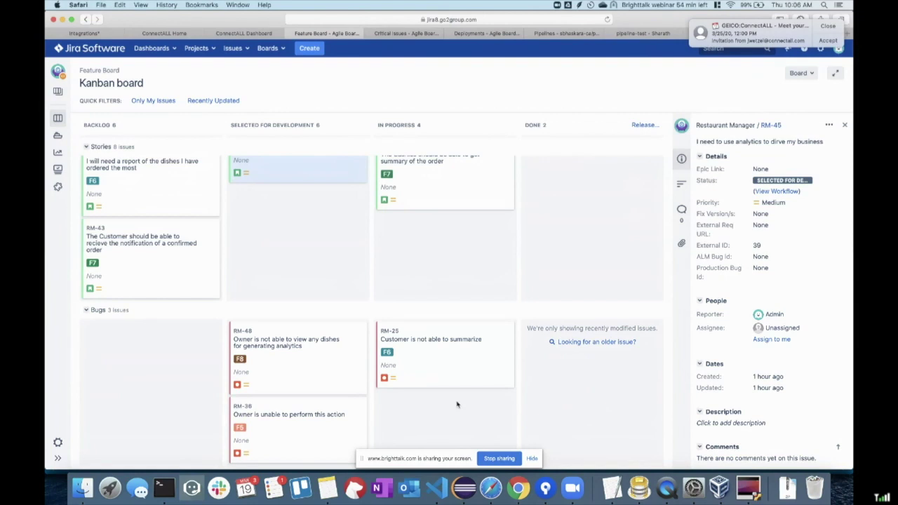
pyautogui.scroll(7, 457, 404)
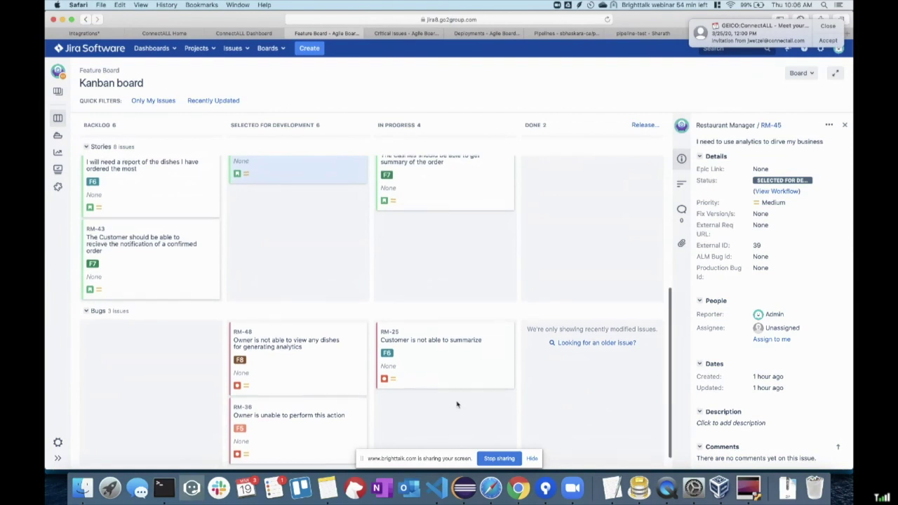
pyautogui.scroll(2, 172, 164)
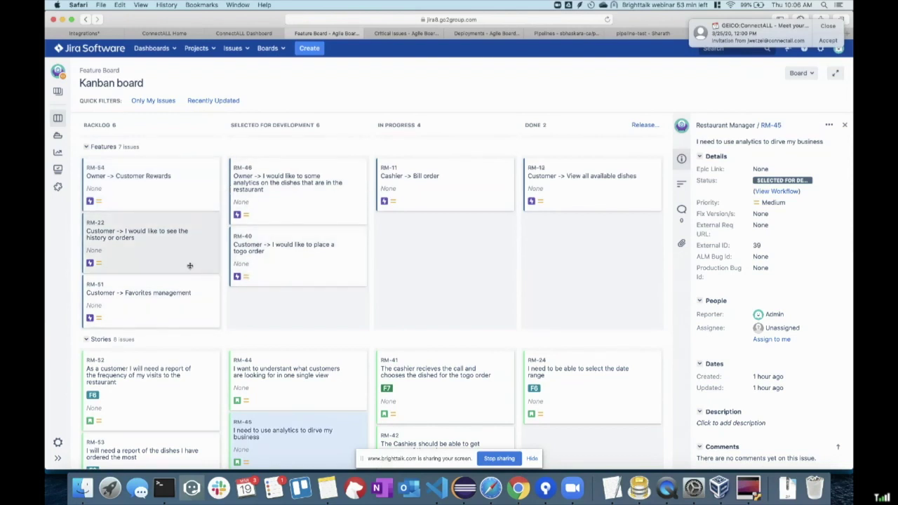
pyautogui.scroll(-2, 326, 307)
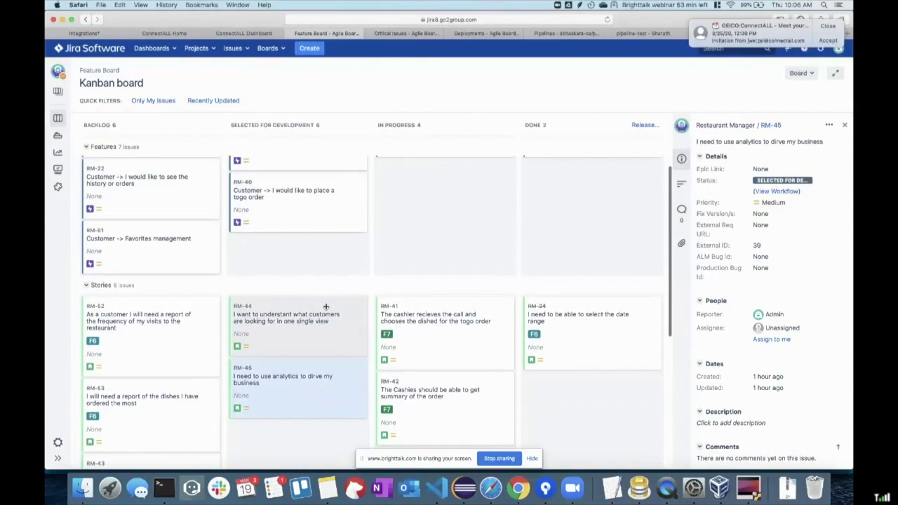
pyautogui.scroll(-1, 162, 291)
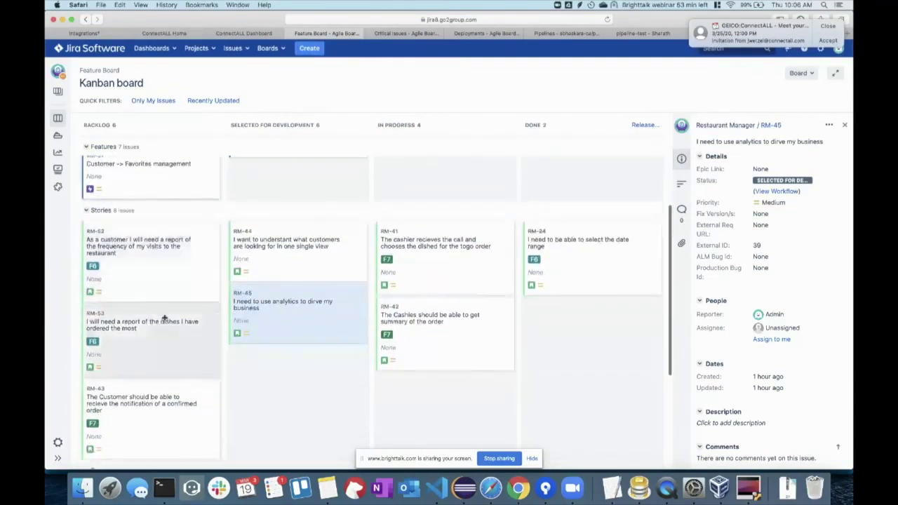
pyautogui.scroll(-1, 163, 302)
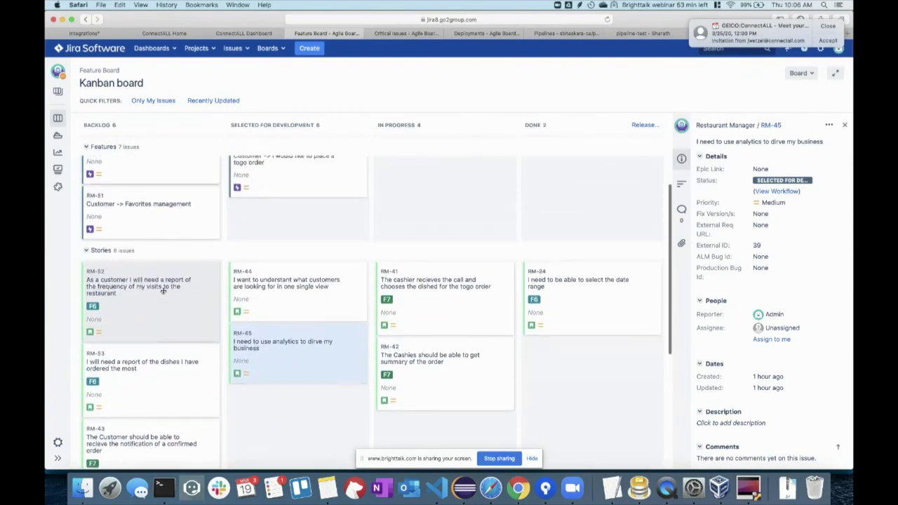
# Step: Open story RM-52 in a new tab and dismiss the meeting notification
pyautogui.rightClick(103, 273)
pyautogui.click(109, 277)
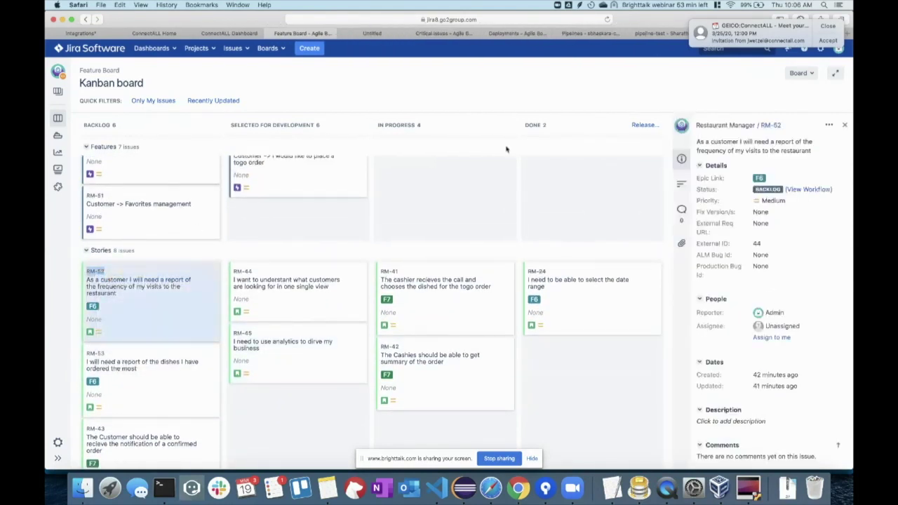
pyautogui.click(828, 26)
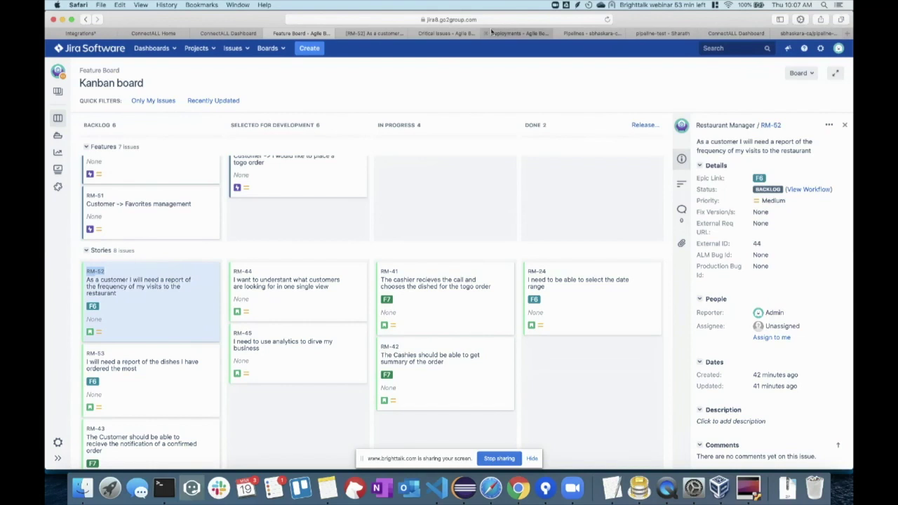
# Step: View RM-52's issue page and its linked epic F6, then return to the Feature Board
pyautogui.click(374, 34)
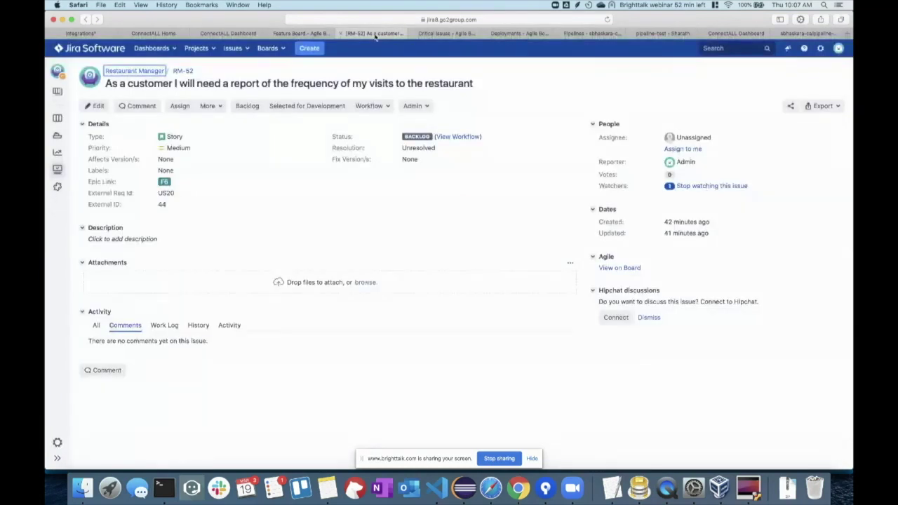
pyautogui.click(164, 181)
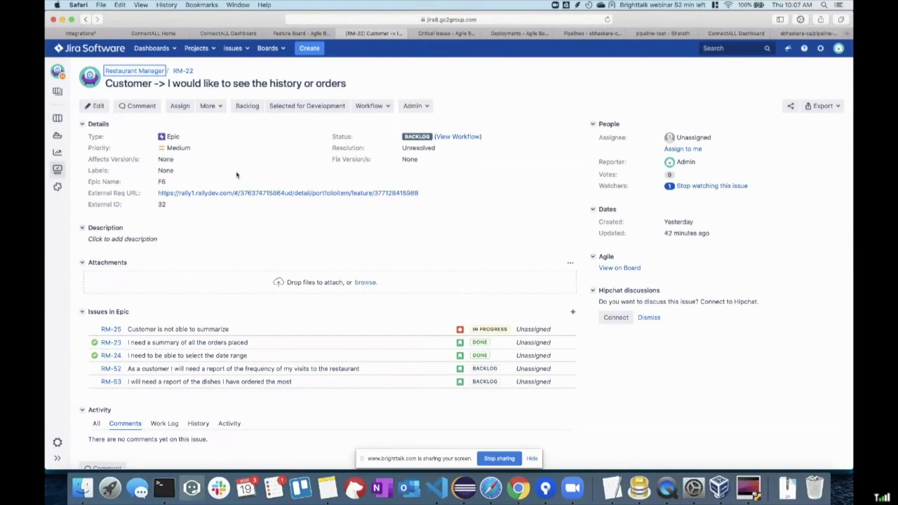
pyautogui.click(335, 35)
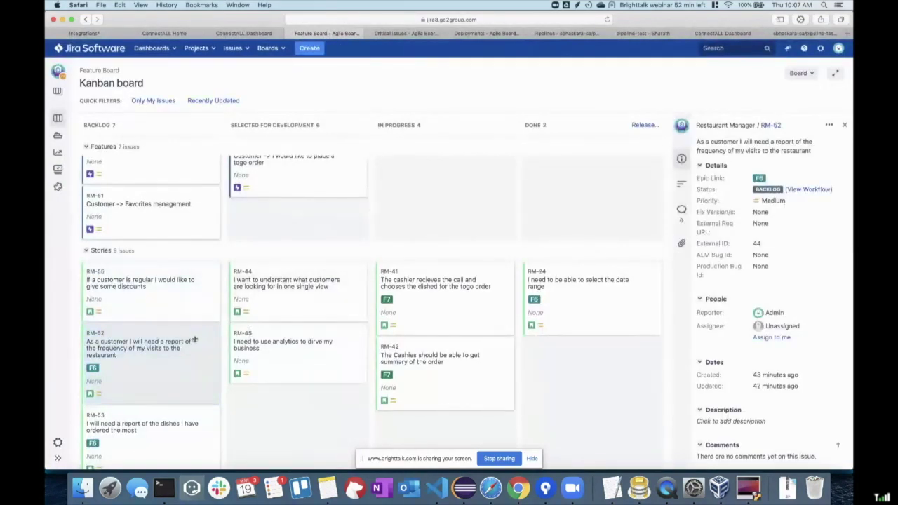
# Step: Review stories RM-55, RM-52 and RM-44, and drag RM-52 into Selected for Development
pyautogui.click(157, 298)
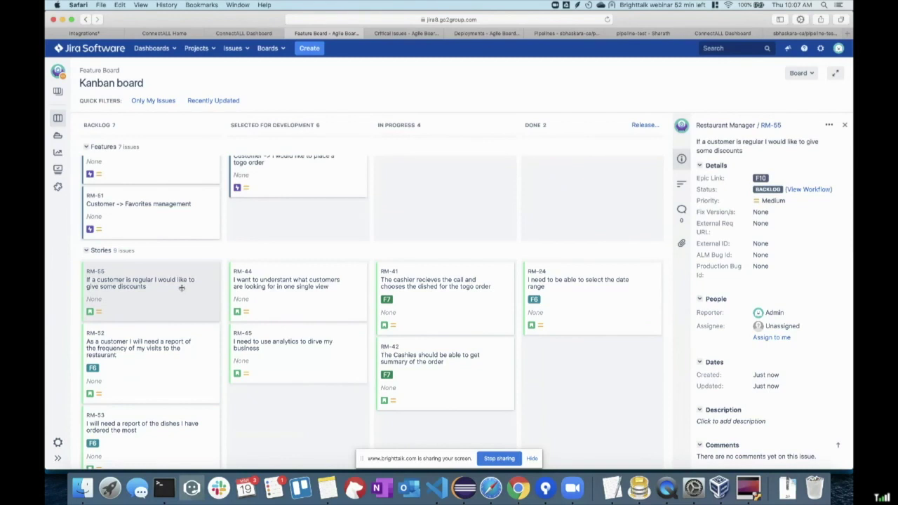
pyautogui.click(156, 348)
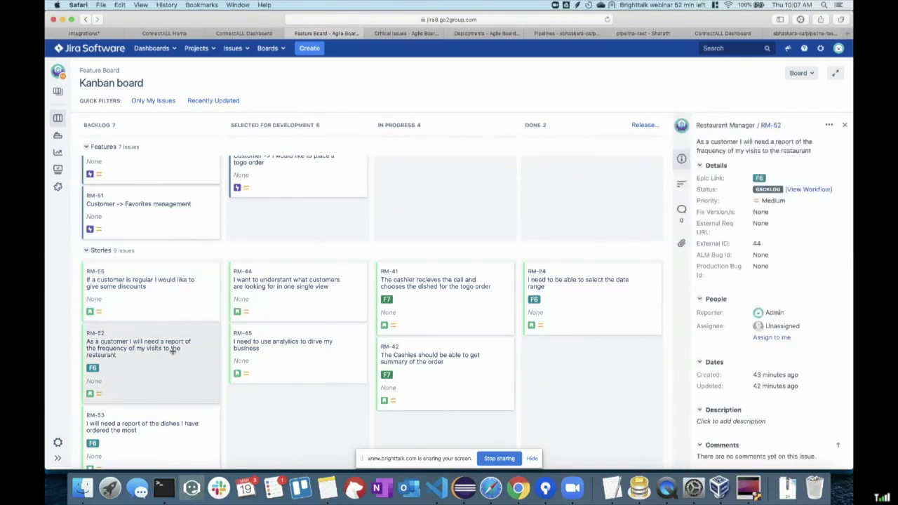
pyautogui.click(328, 302)
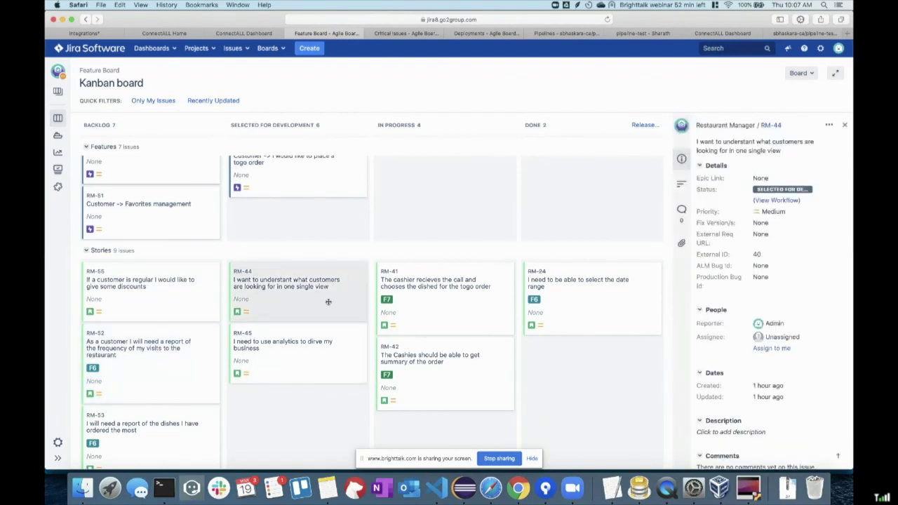
pyautogui.moveTo(174, 358); pyautogui.dragTo(301, 402)
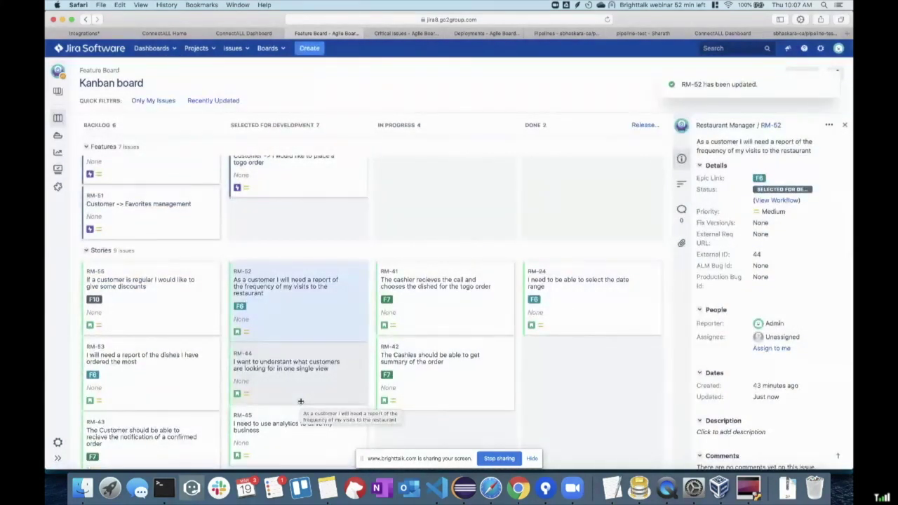
# Step: Move RM-52 on into In Progress and bring up Eclipse
pyautogui.click(316, 373)
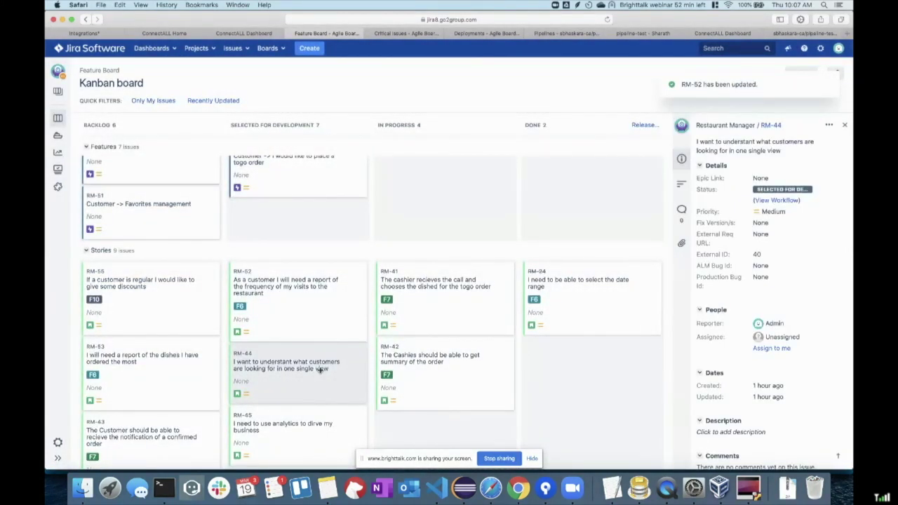
pyautogui.click(334, 306)
pyautogui.moveTo(311, 301); pyautogui.dragTo(464, 315)
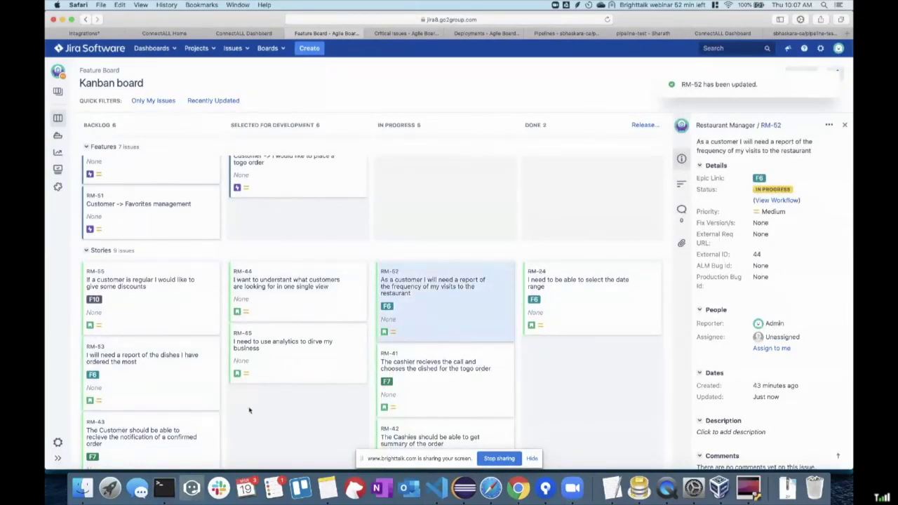
pyautogui.click(467, 490)
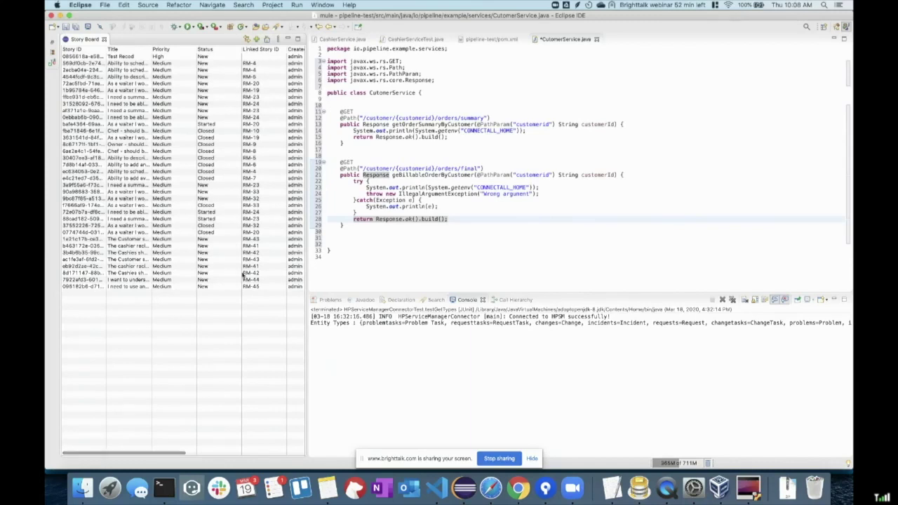
# Step: Sync the Story Board from Jira, acknowledge the 11 modified stories notice, and select RM-55
pyautogui.rightClick(251, 331)
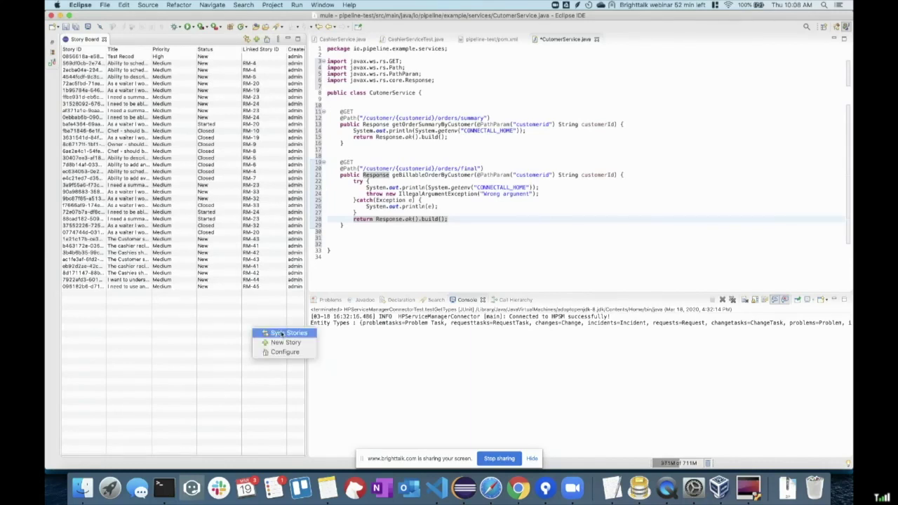
pyautogui.click(281, 335)
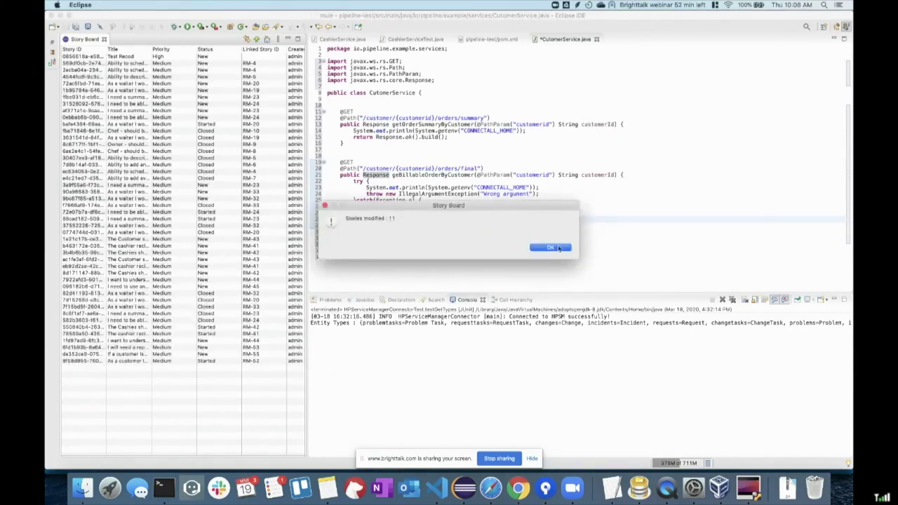
pyautogui.click(551, 247)
pyautogui.click(124, 360)
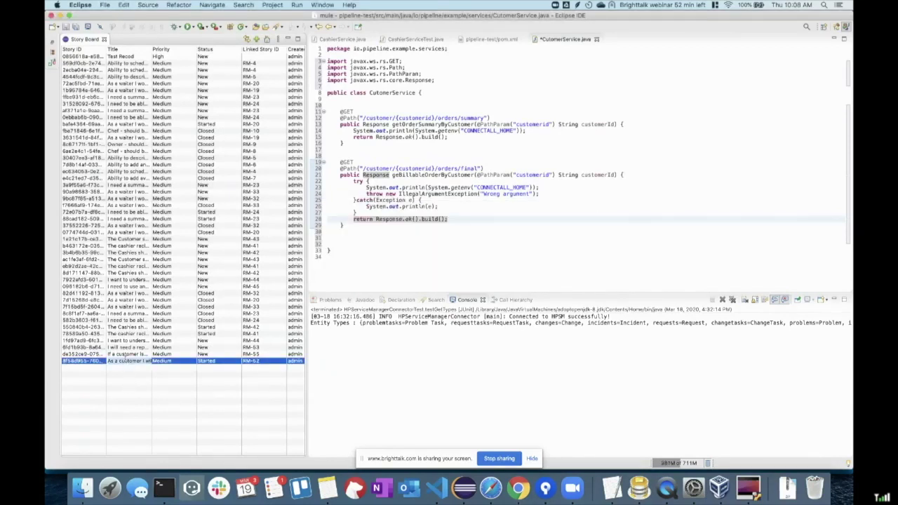
pyautogui.click(128, 354)
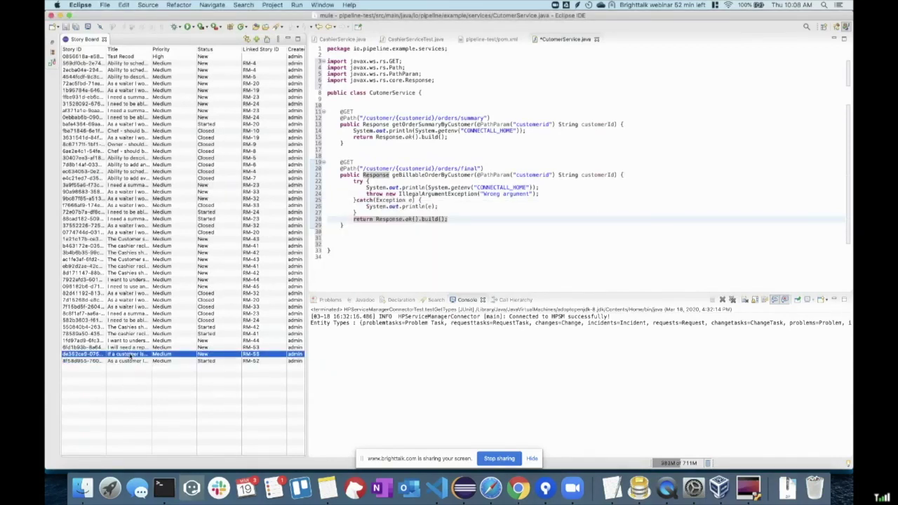
# Step: Check story RM-52 on the Jira board, then return to Eclipse
pyautogui.click(258, 354)
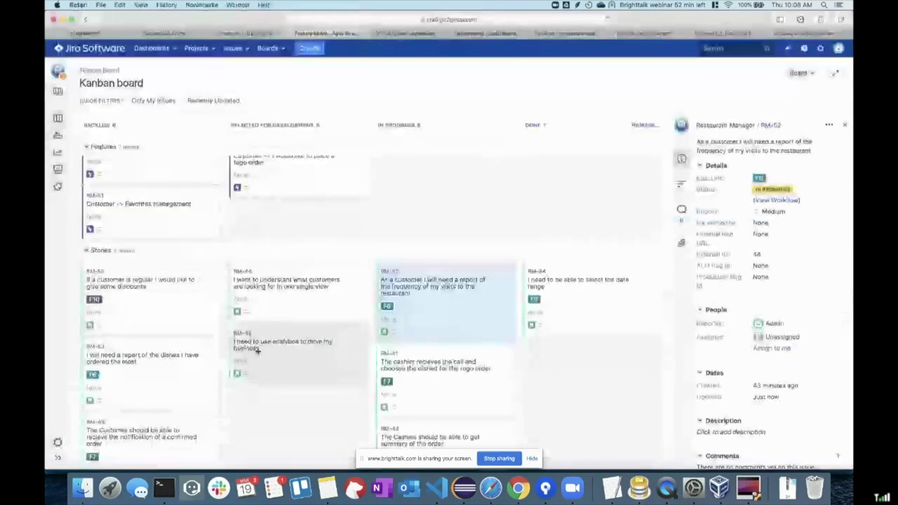
pyautogui.click(435, 309)
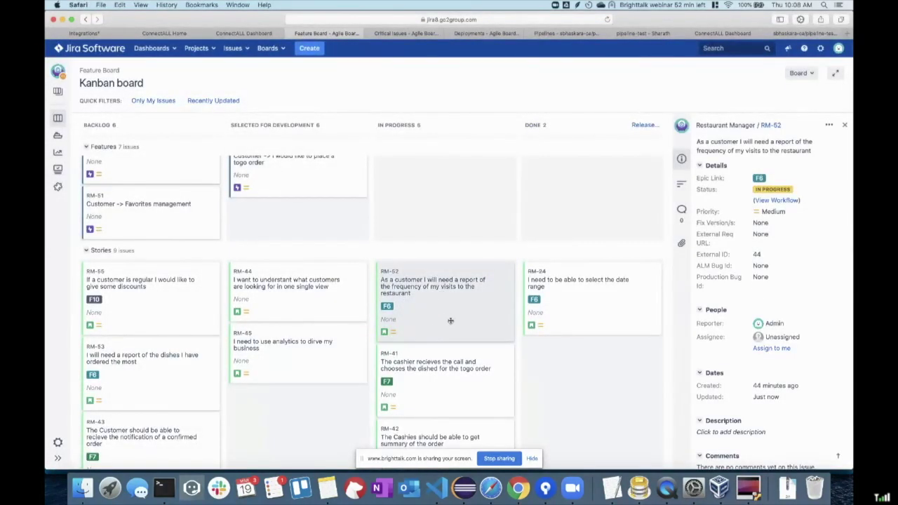
pyautogui.scroll(-1, 449, 321)
pyautogui.press('super+Tab')
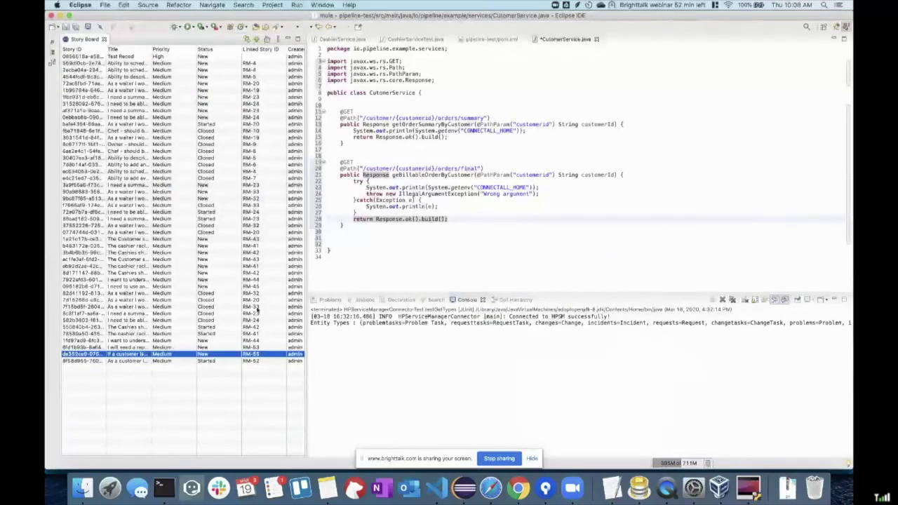
# Step: Duplicate line 23's CONNECTALL_HOME print statement onto line 24 and save CustomerService.java
pyautogui.click(402, 226)
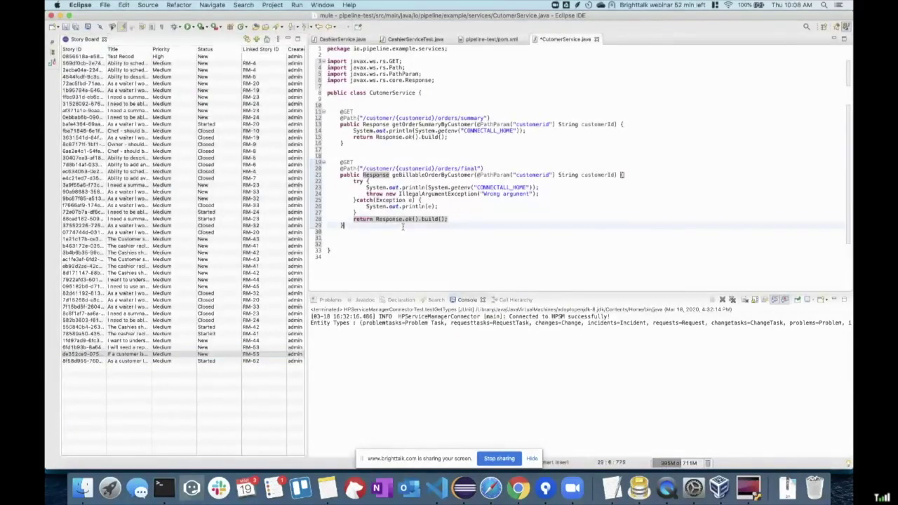
pyautogui.click(460, 206)
pyautogui.press('Return')
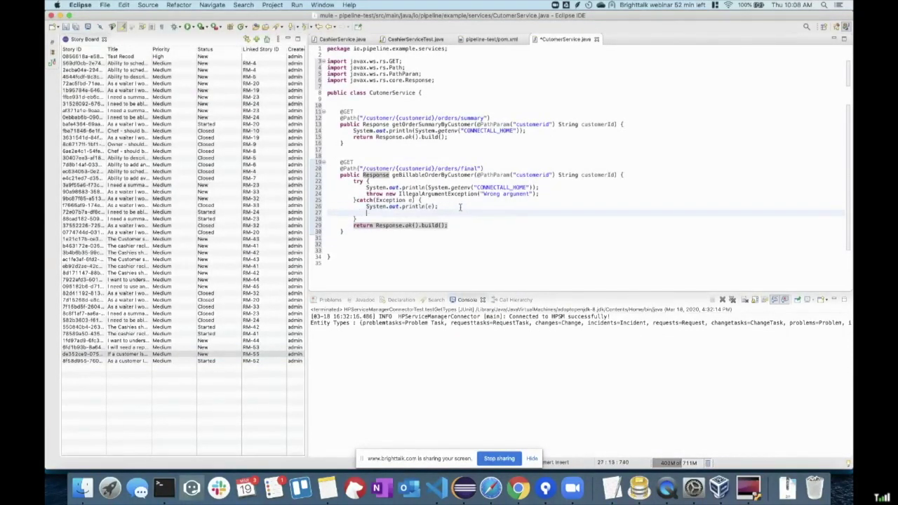
pyautogui.write('sys')
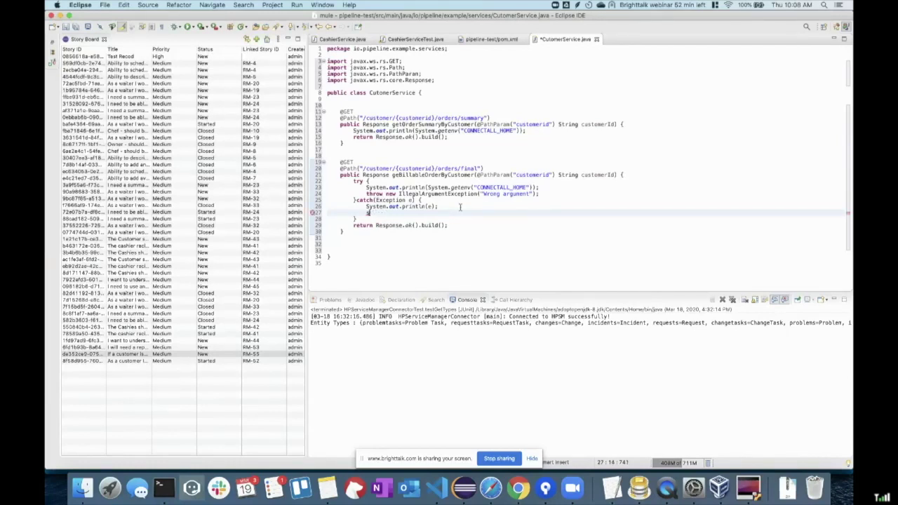
pyautogui.click(541, 187)
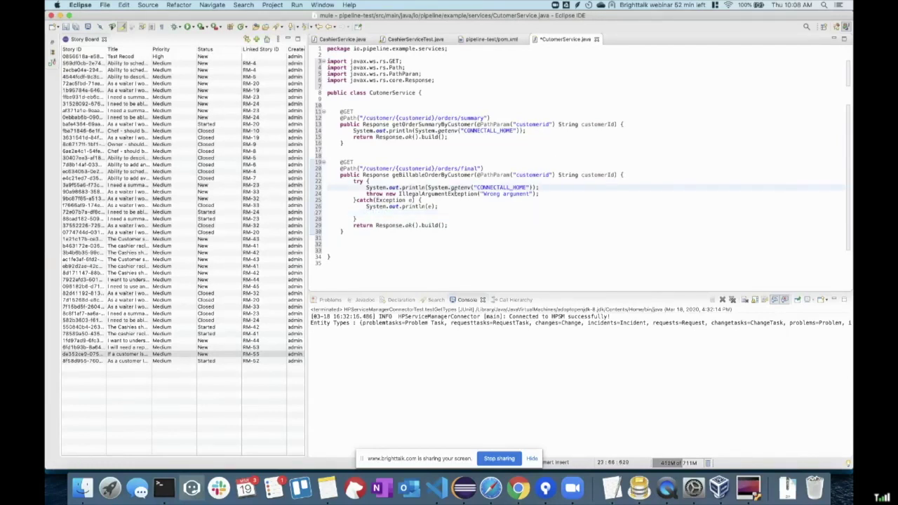
pyautogui.keyDown('shift'); pyautogui.click(364, 187); pyautogui.keyUp('shift')
pyautogui.hotkey('ctrl', 'c')
pyautogui.click(548, 185)
pyautogui.press('Return')
pyautogui.hotkey('ctrl', 'v')
pyautogui.hotkey('ctrl', 's')
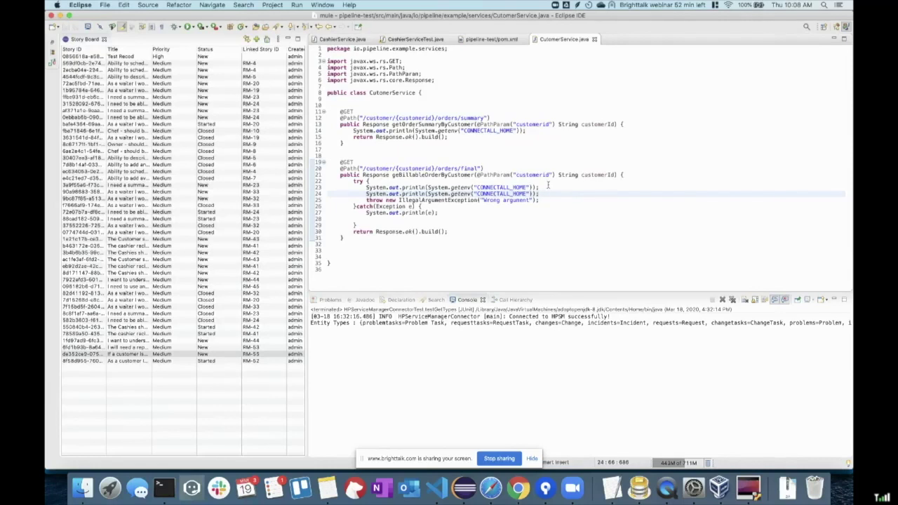
# Step: Check git status and create and switch to branch feature/RM-52
pyautogui.click(164, 488)
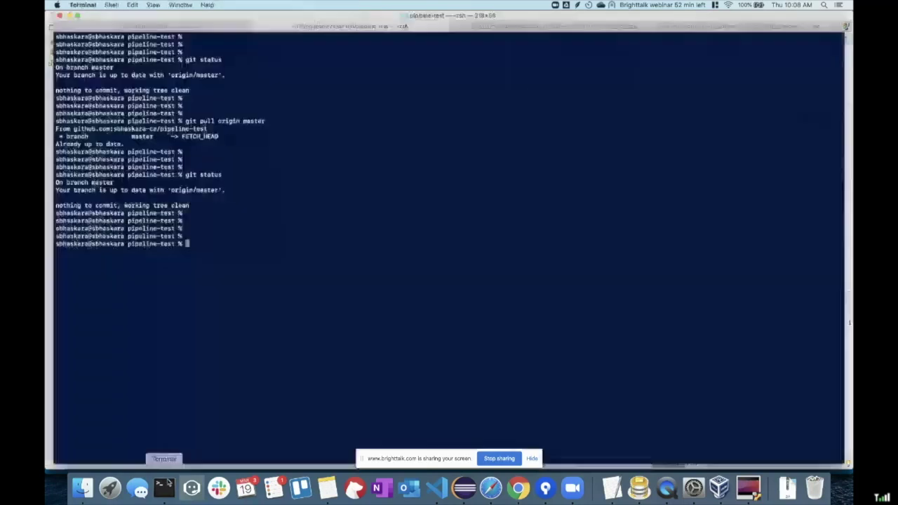
pyautogui.write('git status')
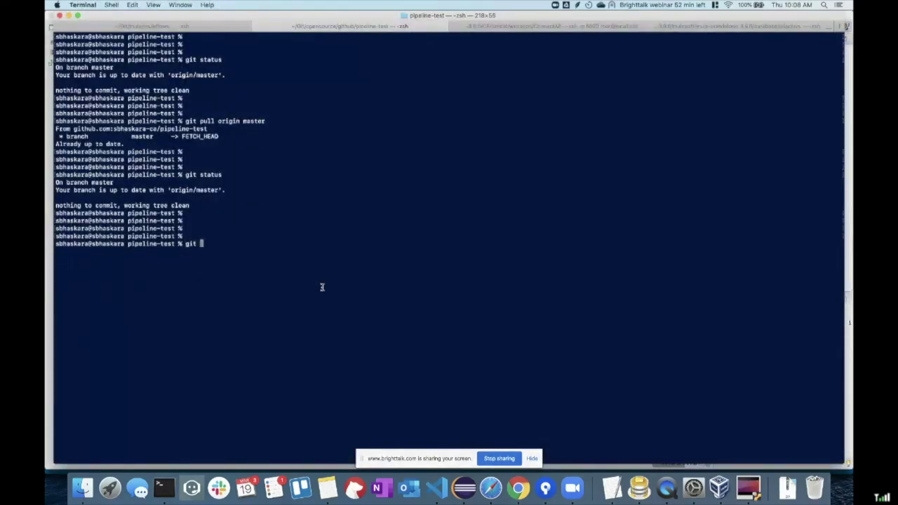
pyautogui.press('Return')
pyautogui.press('Return')
pyautogui.press('Return')
pyautogui.press('Return')
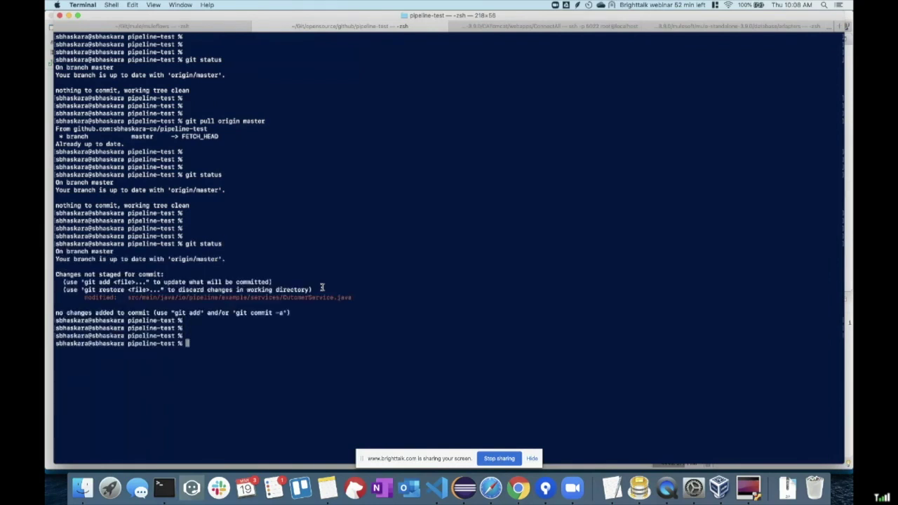
pyautogui.write('git create')
pyautogui.press('BackSpace')
pyautogui.press('BackSpace')
pyautogui.press('BackSpace')
pyautogui.press('BackSpace')
pyautogui.press('BackSpace')
pyautogui.press('BackSpace')
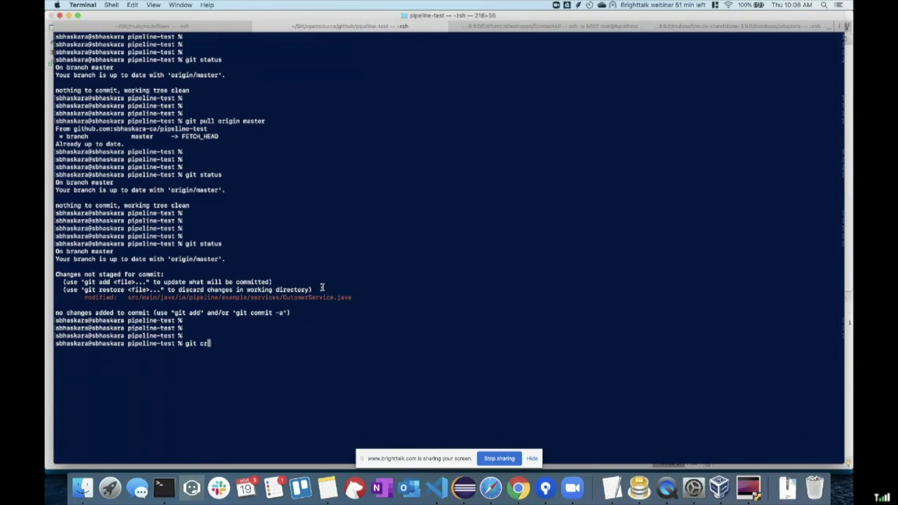
pyautogui.write('heckout -b feature/RM-52')
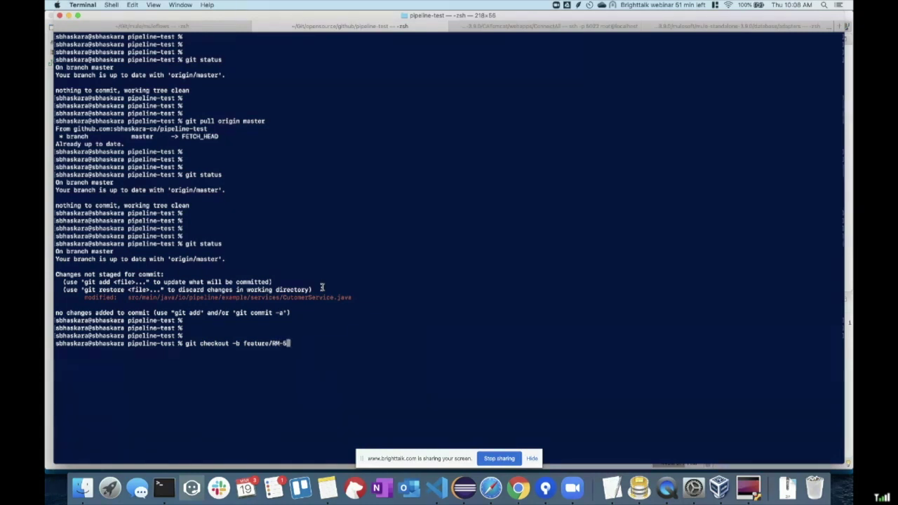
pyautogui.press('Return')
# Step: Stage all changes, commit 'RM-52 feature is iimplemented', and push feature/RM-52 to origin
pyautogui.press('Return')
pyautogui.press('Return')
pyautogui.press('Return')
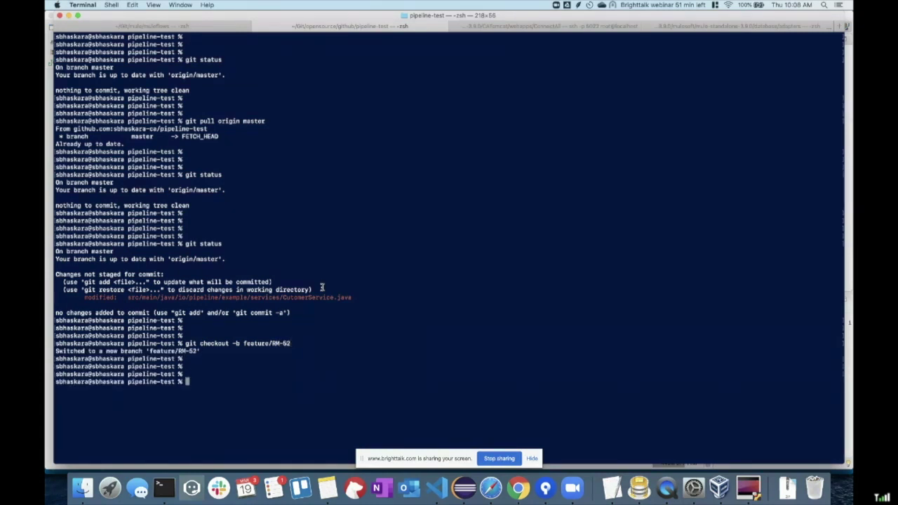
pyautogui.write('git add .')
pyautogui.press('Return')
pyautogui.write('git commit -')
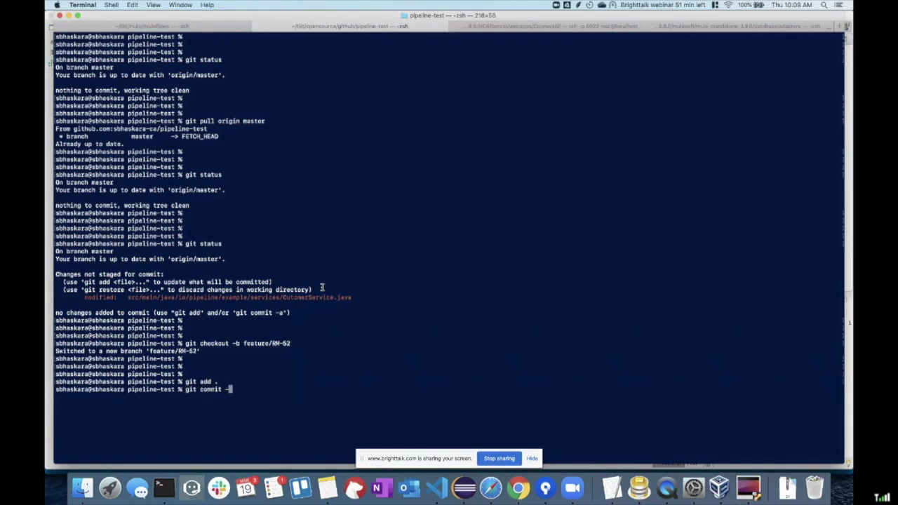
pyautogui.write('m "RM-52 feature is iimple')
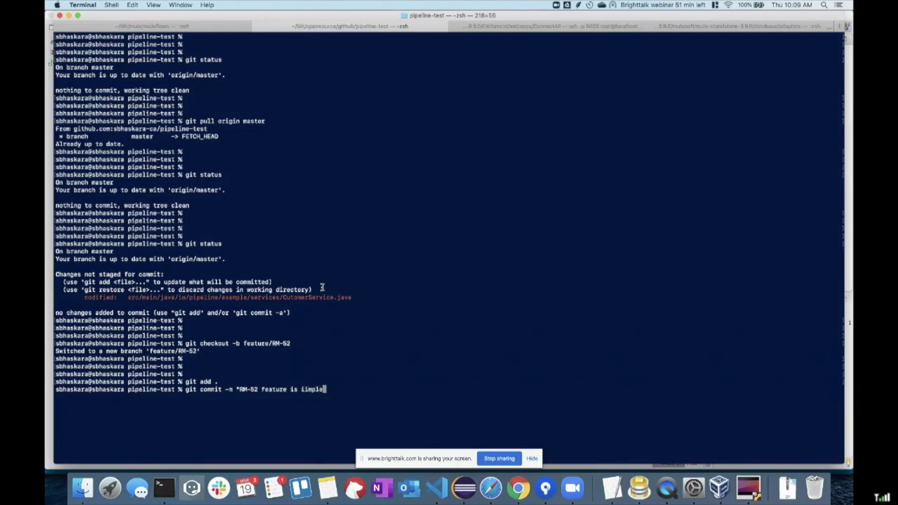
pyautogui.write('mented"')
pyautogui.press('Return')
pyautogui.press('Return')
pyautogui.press('Return')
pyautogui.write('git push ')
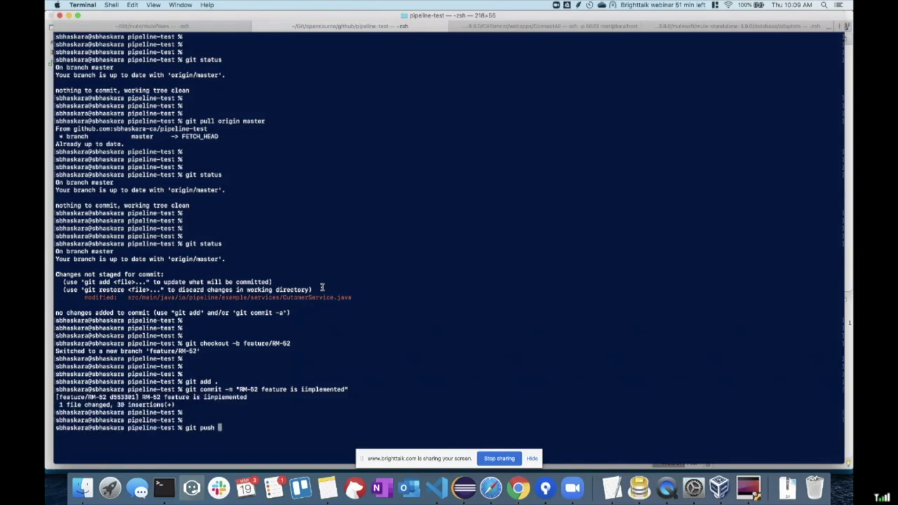
pyautogui.write('origin feature/RM-52')
pyautogui.press('Return')
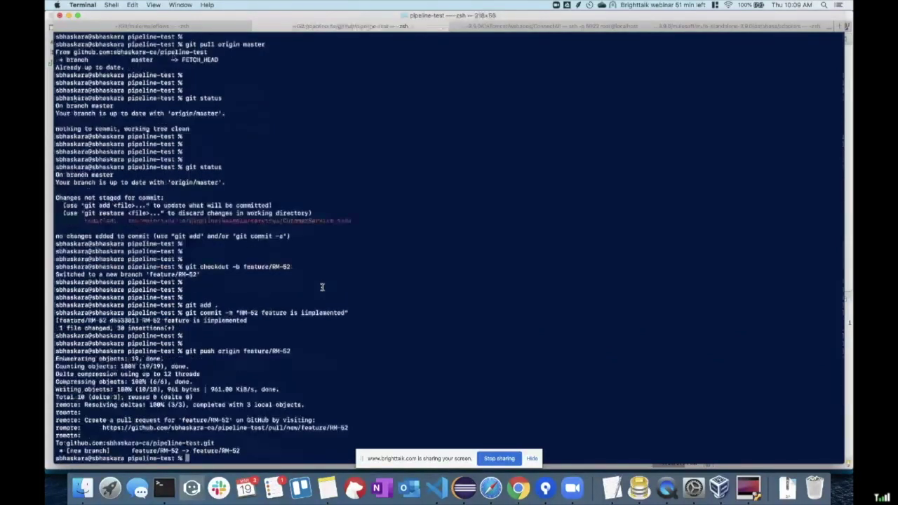
pyautogui.press('Return')
pyautogui.press('Return')
pyautogui.press('Return')
pyautogui.press('Return')
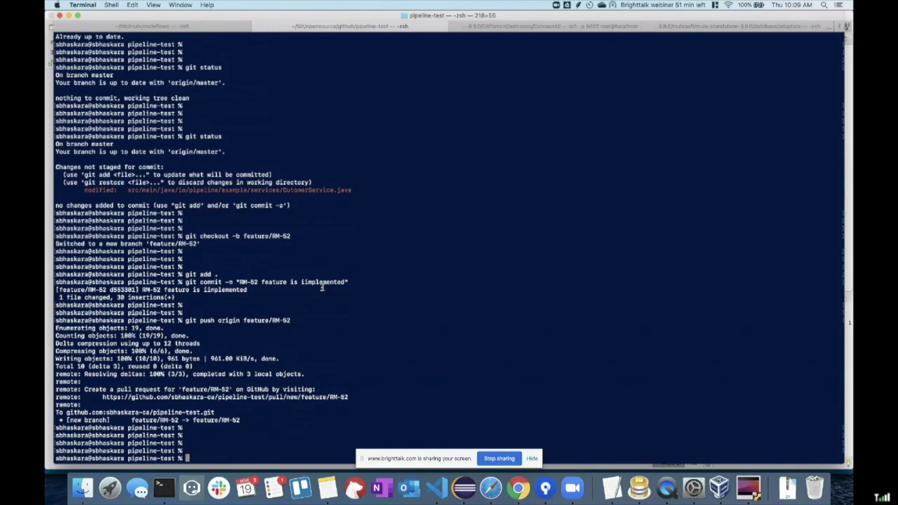
# Step: Check out master and run git merge feature/RM-52 to fast-forward it
pyautogui.write('git checkout master')
pyautogui.press('Return')
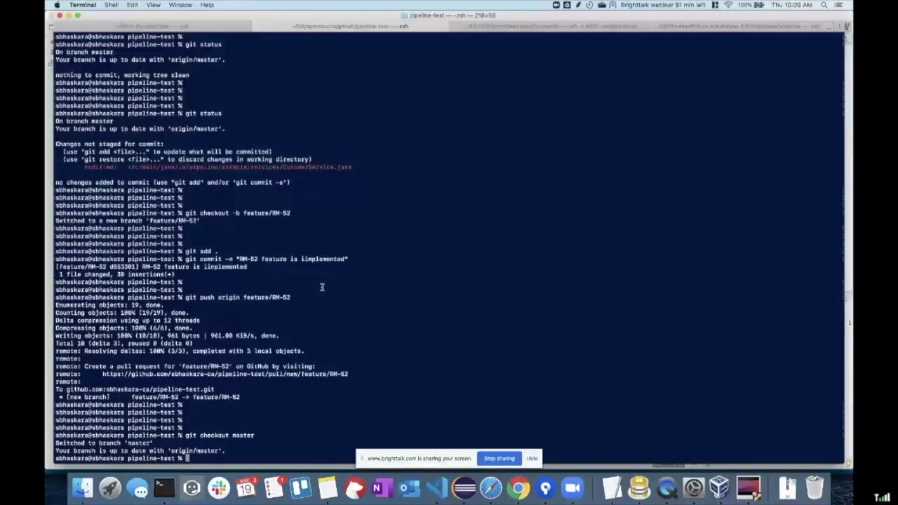
pyautogui.press('Return')
pyautogui.press('Return')
pyautogui.press('Return')
pyautogui.write('git ')
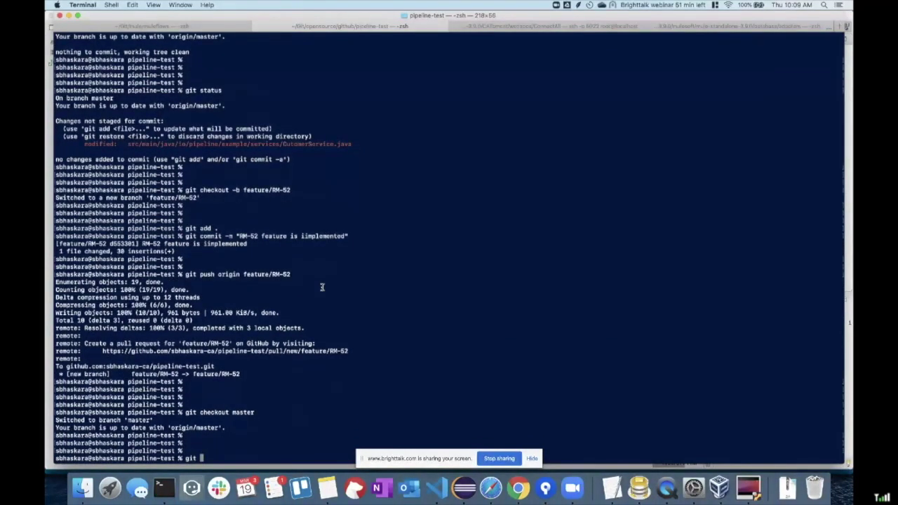
pyautogui.write('merge ')
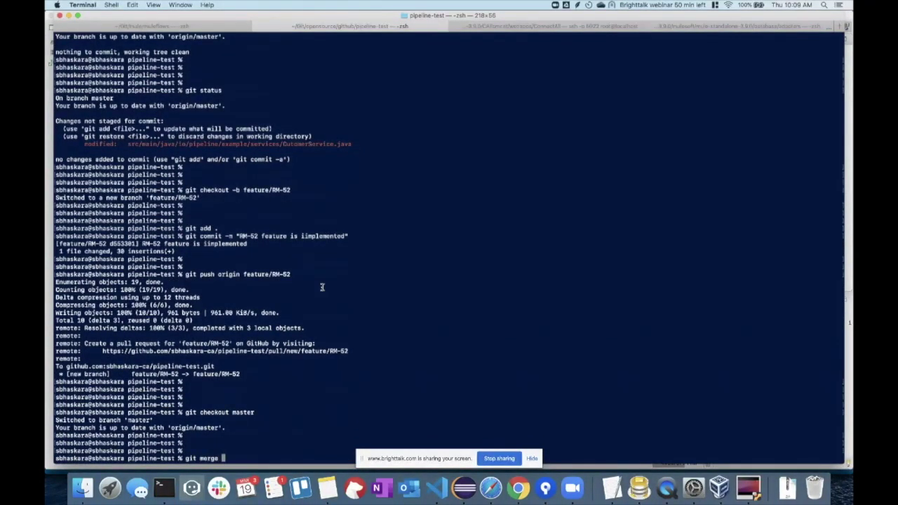
pyautogui.write('f')
pyautogui.press('Tab')
pyautogui.write('52')
pyautogui.press('Return')
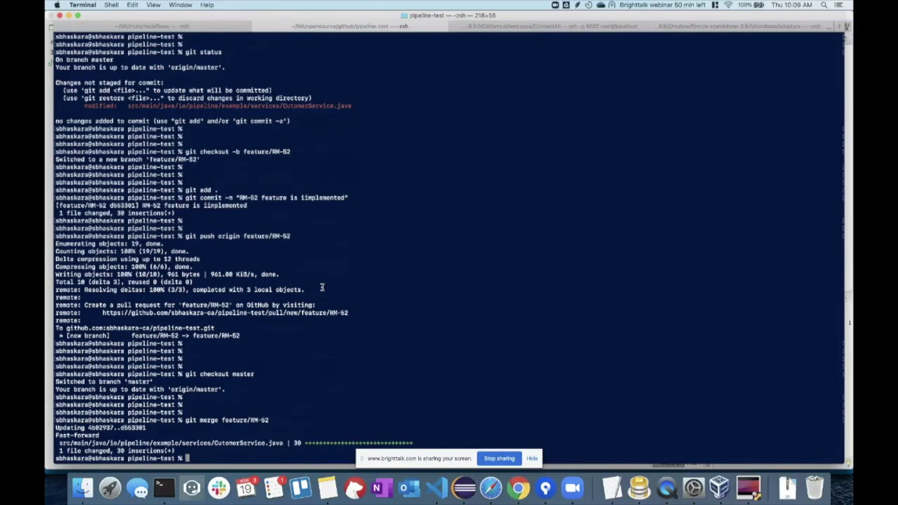
pyautogui.press('Return')
pyautogui.press('Return')
pyautogui.press('Return')
pyautogui.press('Return')
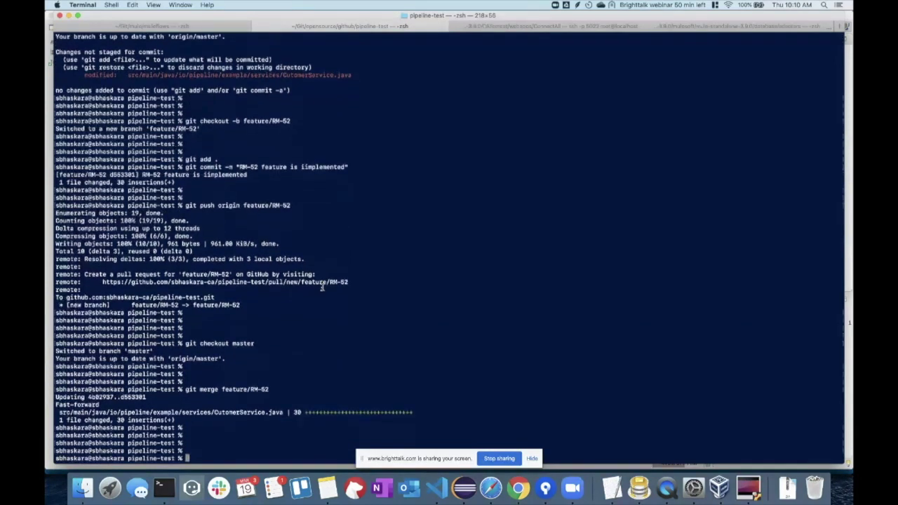
pyautogui.press('super+Tab')
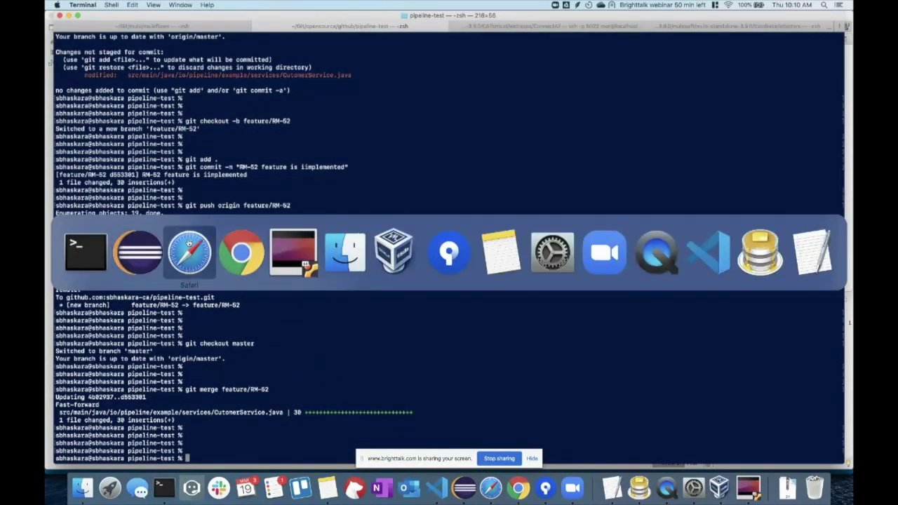
# Step: Bring Safari forward and show the pipeline-test project's CircleCI Pipelines list
pyautogui.click(189, 249)
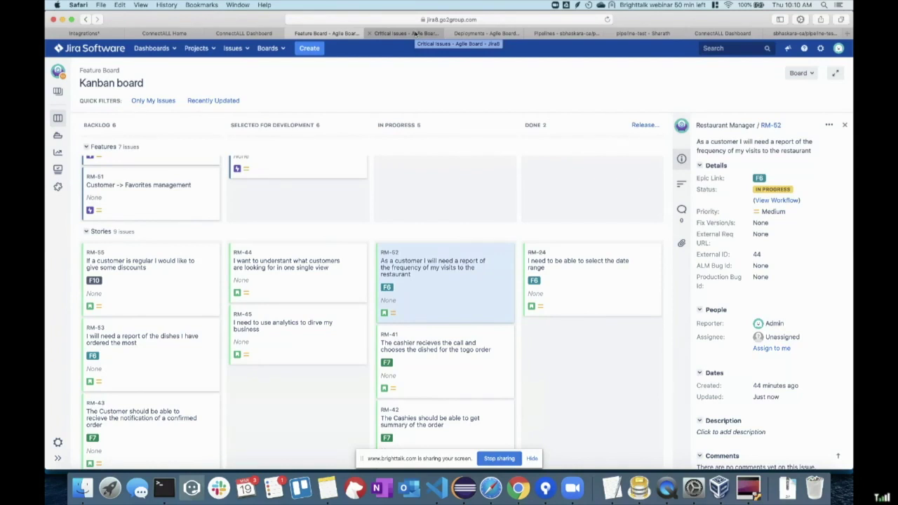
pyautogui.click(566, 34)
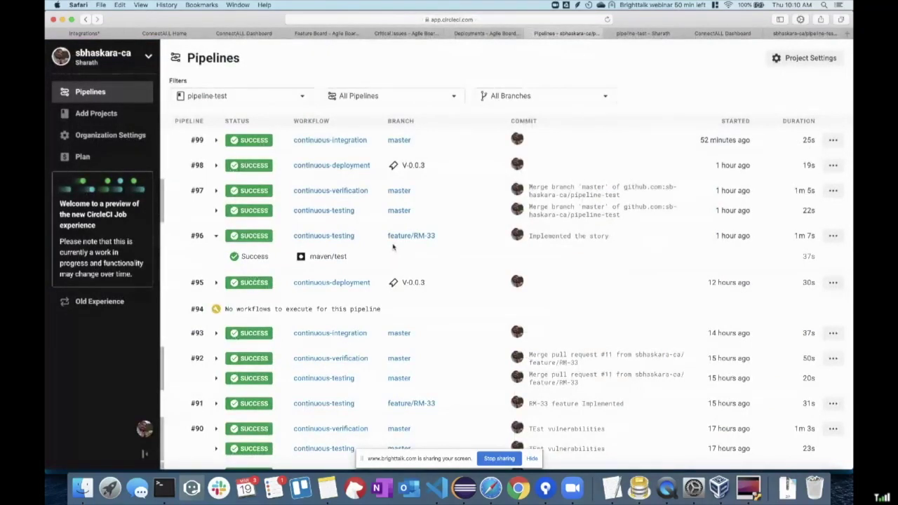
# Step: Run git push origin master in Terminal to send the merged master branch to GitHub
pyautogui.press('super+Tab')
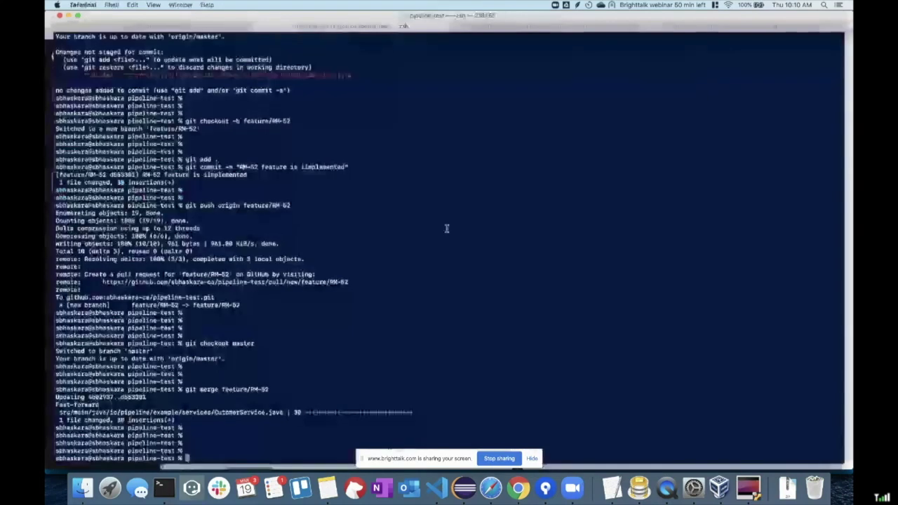
pyautogui.write('git push or')
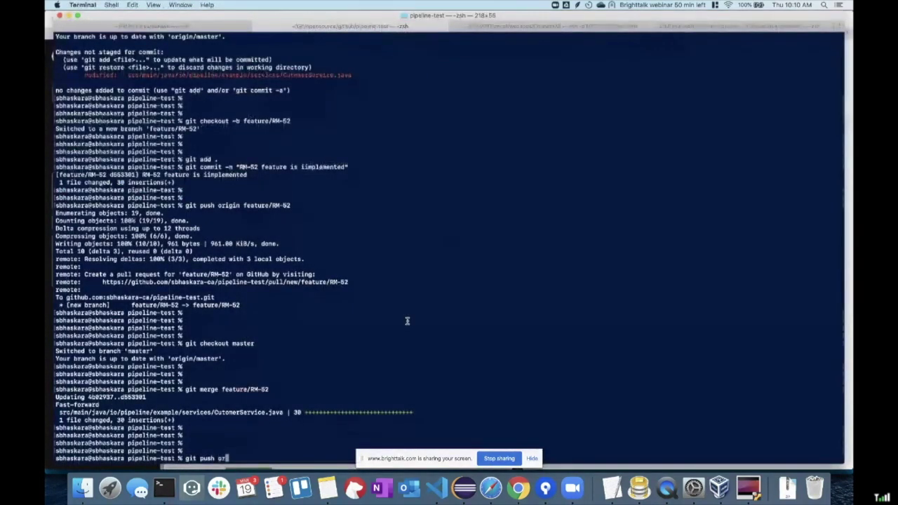
pyautogui.write('igin master')
pyautogui.press('Return')
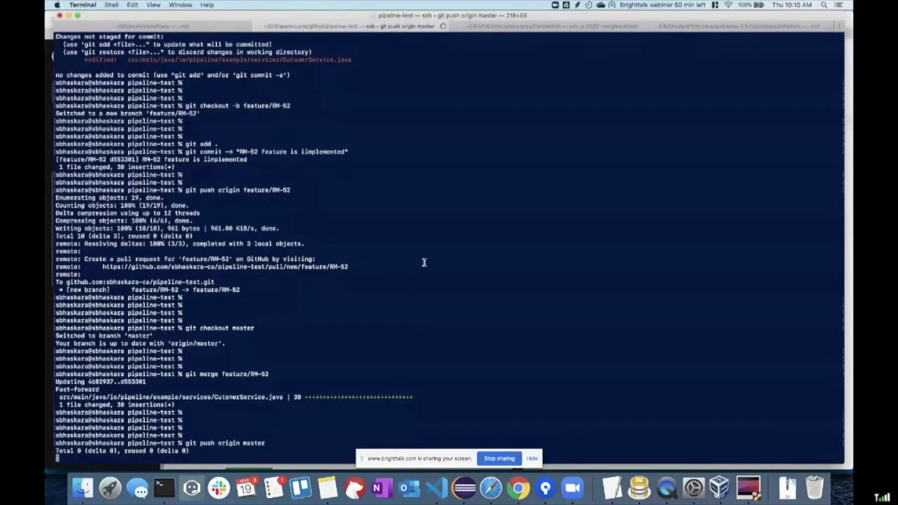
pyautogui.press('Return')
pyautogui.press('Return')
pyautogui.press('Return')
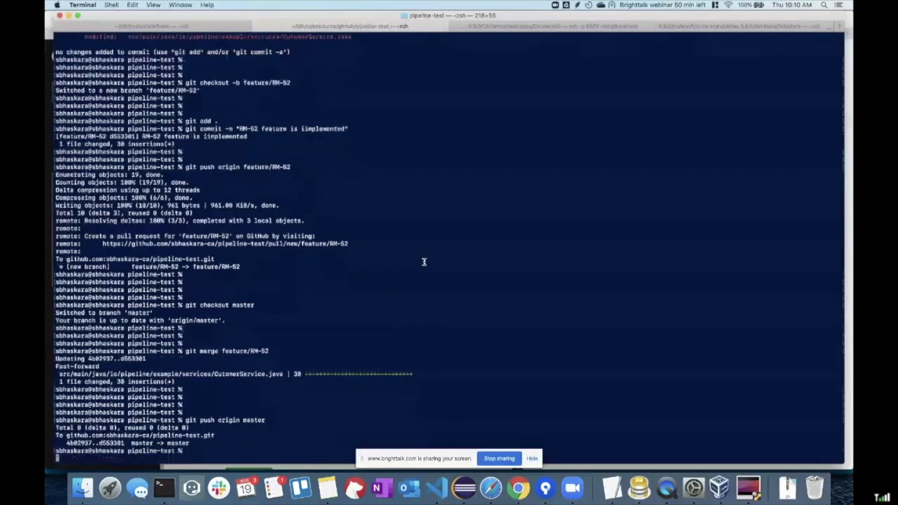
pyautogui.press('super+Tab')
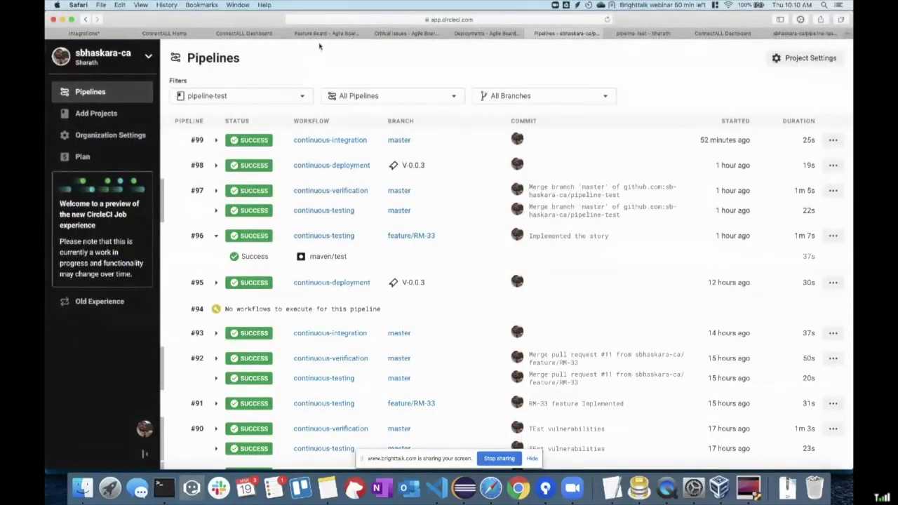
# Step: Show ConnectALL's Integrations graph linking Jira with Rally, CircleCI, ALM 12 and the other tools
pyautogui.click(241, 33)
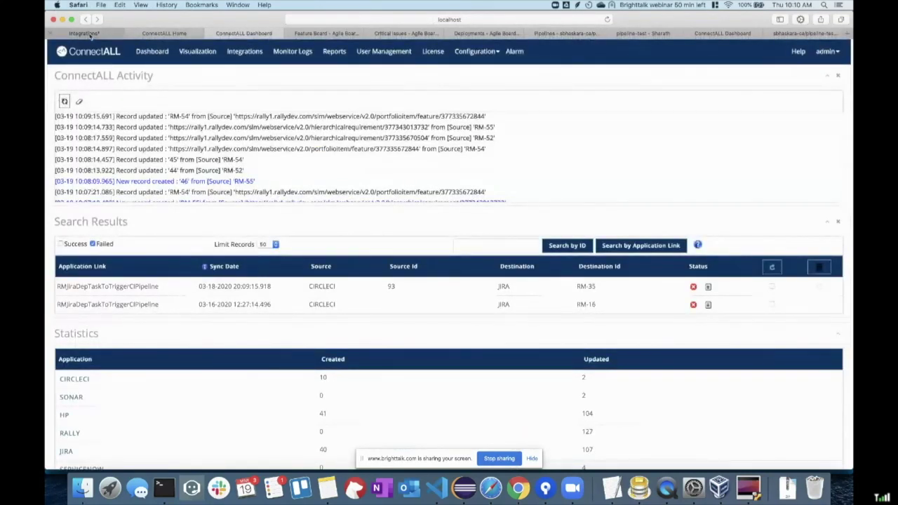
pyautogui.click(88, 33)
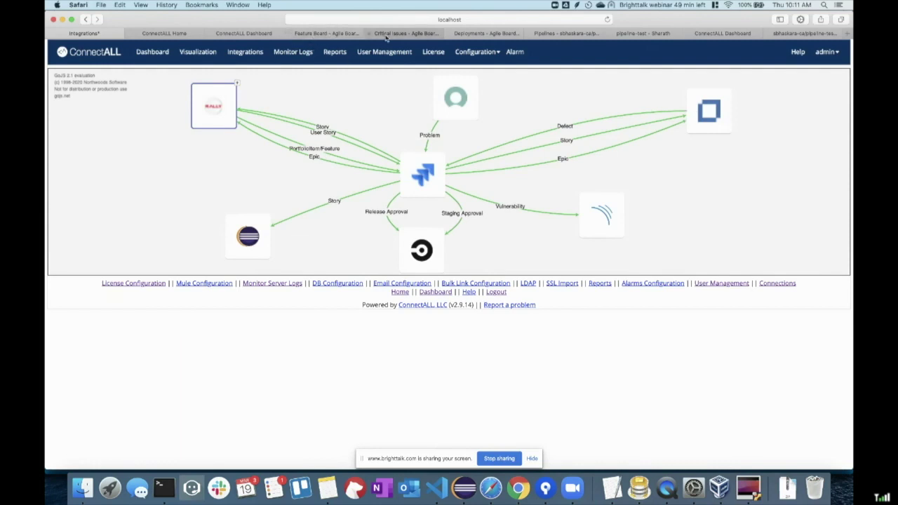
# Step: Move RM-52 to Done on the feature board and begin a new Deployment Task issue
pyautogui.click(322, 37)
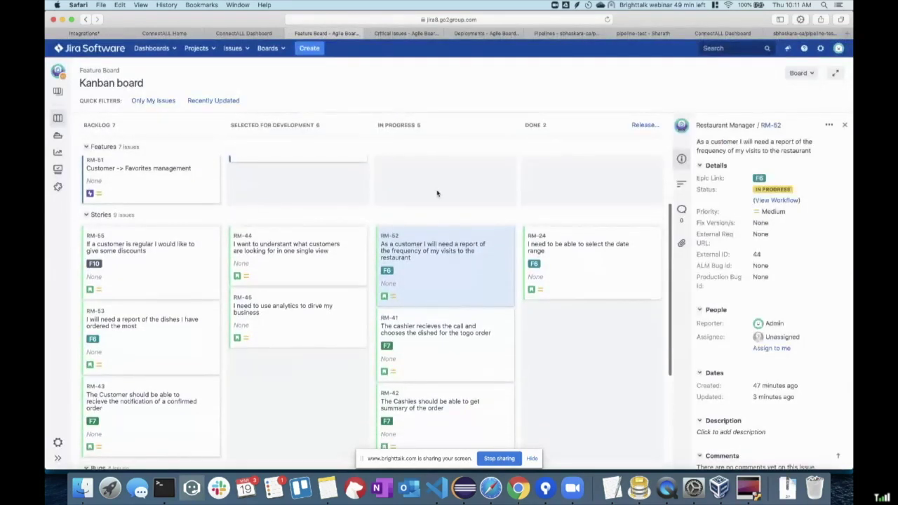
pyautogui.moveTo(445, 273); pyautogui.dragTo(585, 337)
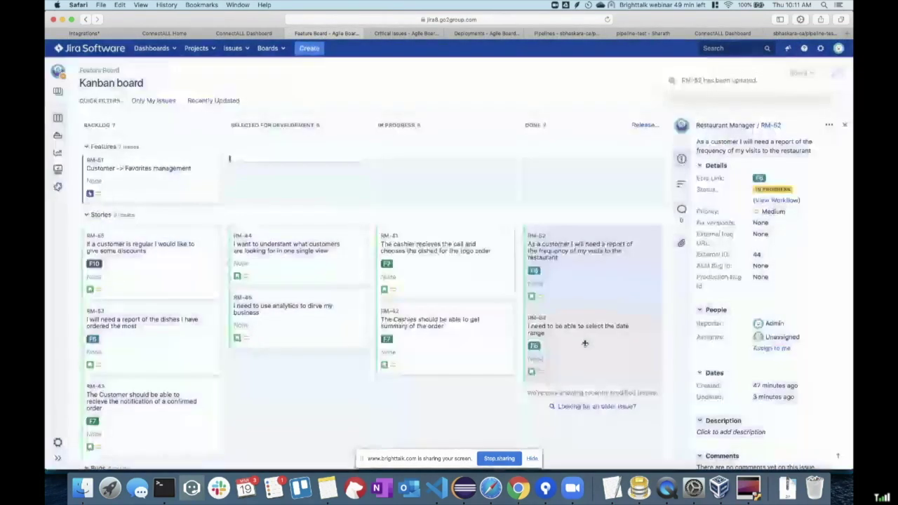
pyautogui.click(309, 49)
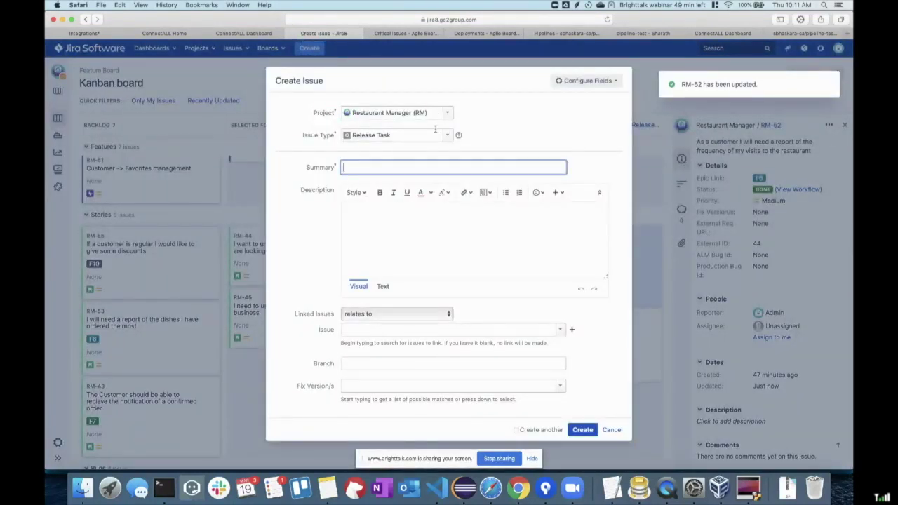
pyautogui.click(448, 131)
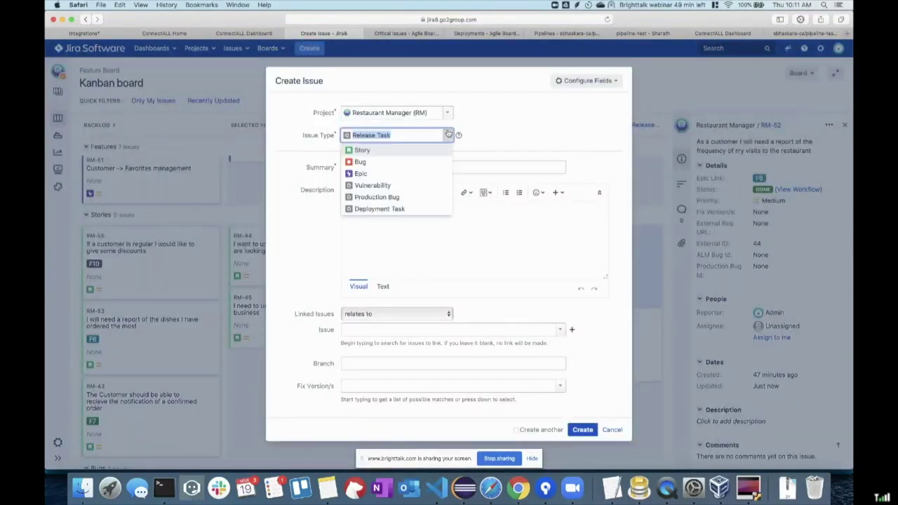
pyautogui.click(398, 210)
# Step: Enter summary 'Deliver RM-52 feature to QA', reuse it as the description, and create the task
pyautogui.click(365, 169)
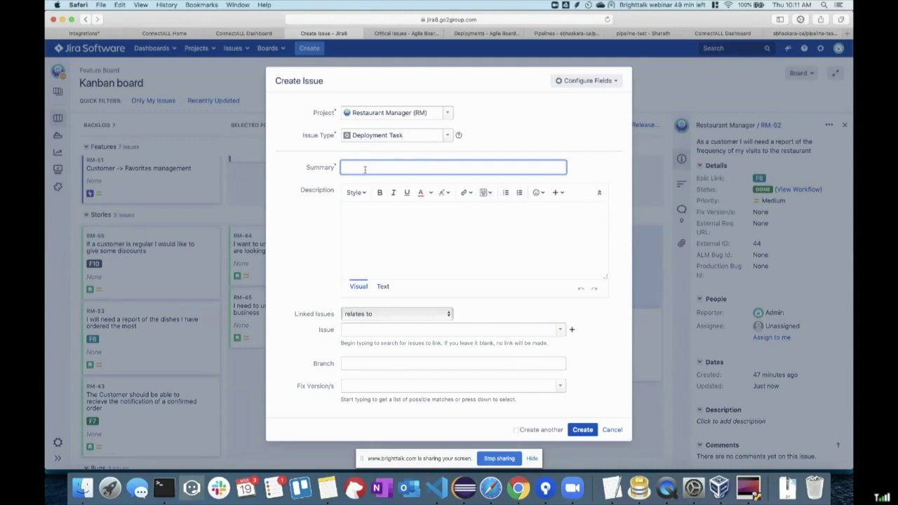
pyautogui.click(368, 364)
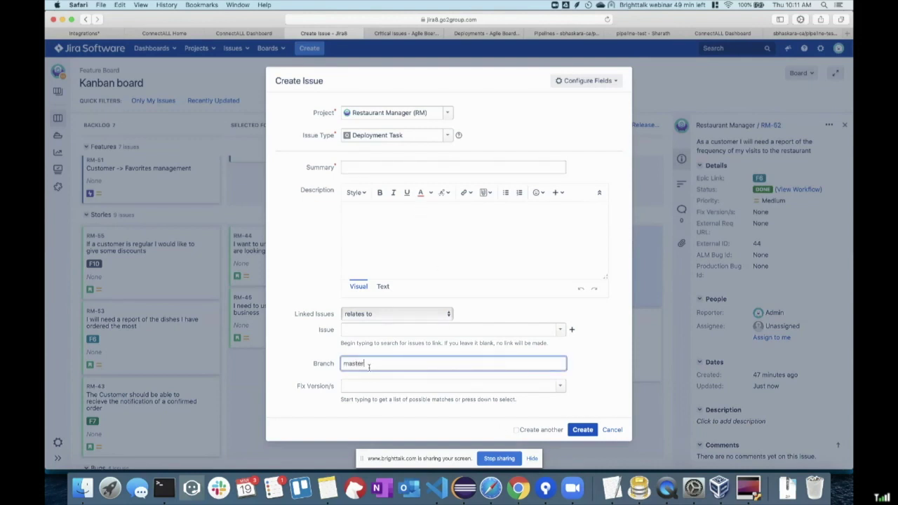
pyautogui.click(404, 166)
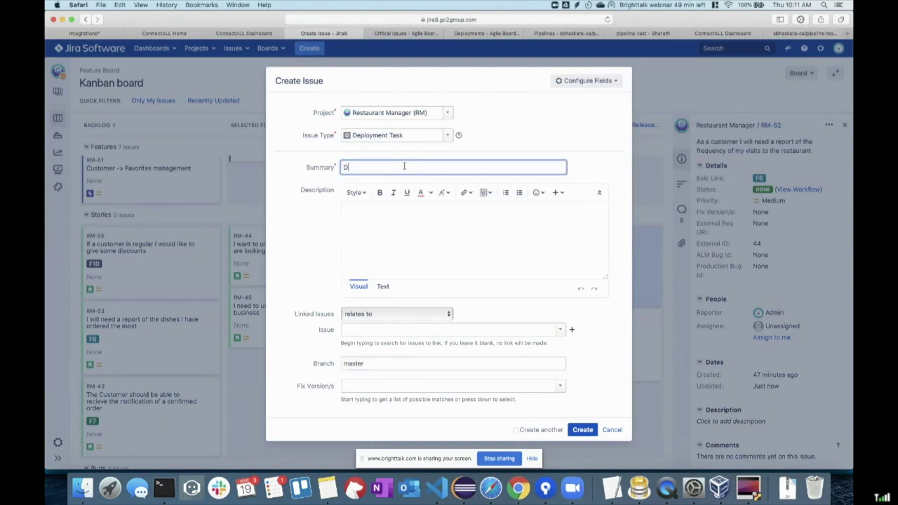
pyautogui.write('Deliver RM-52 feature to QA')
pyautogui.hotkey('ctrl', 'a')
pyautogui.hotkey('ctrl', 'c')
pyautogui.click(450, 251)
pyautogui.hotkey('ctrl', 'v')
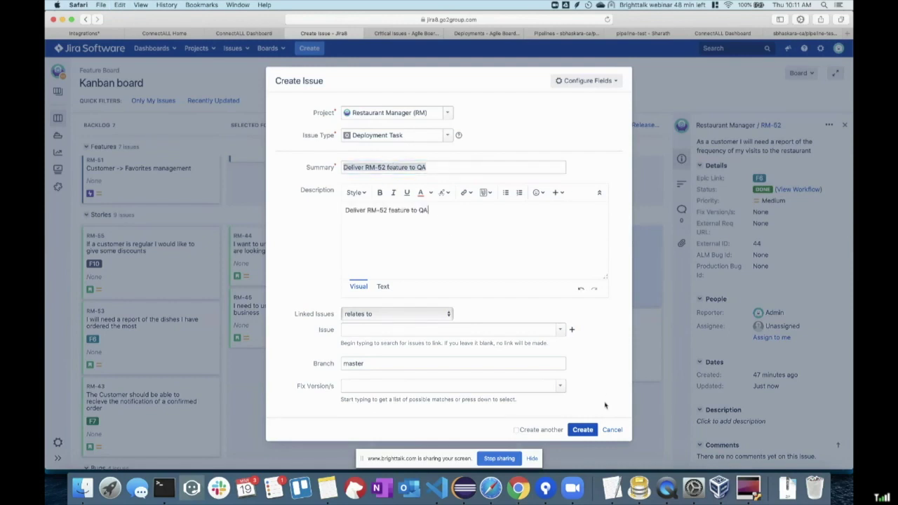
pyautogui.click(583, 430)
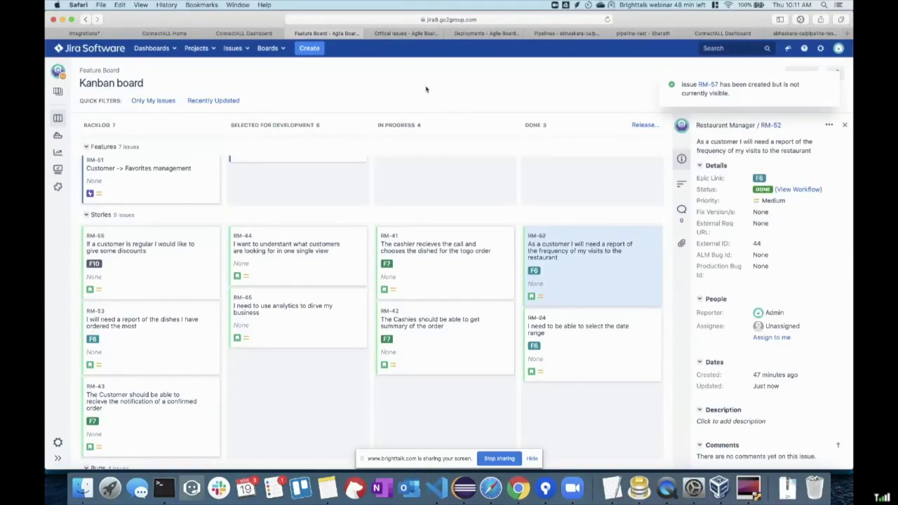
# Step: On the Deployments board, move RM-57 to In Progress and open its issue page in a new tab
pyautogui.click(463, 35)
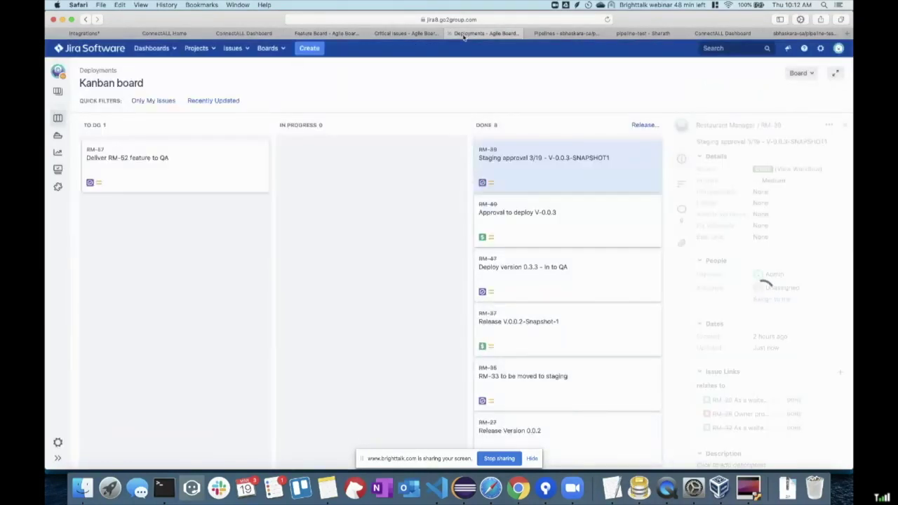
pyautogui.click(221, 175)
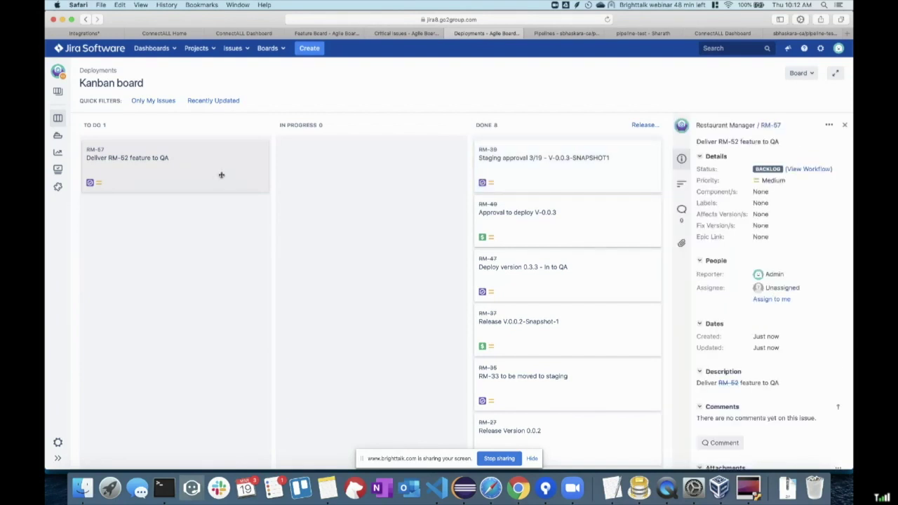
pyautogui.moveTo(221, 175); pyautogui.dragTo(367, 184)
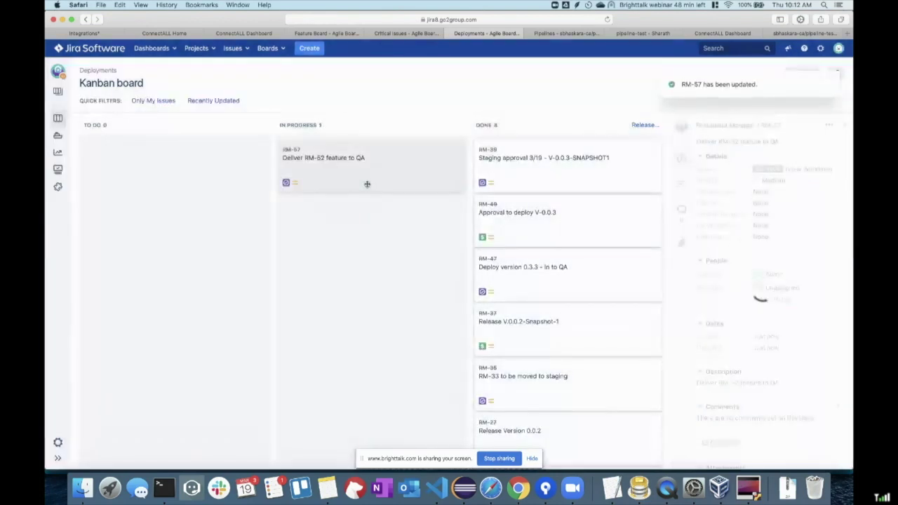
pyautogui.rightClick(304, 149)
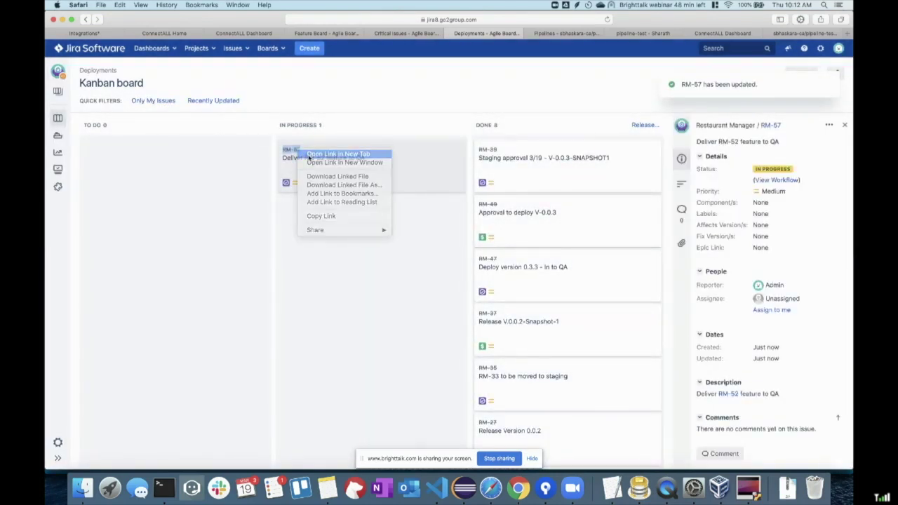
pyautogui.click(330, 153)
pyautogui.click(519, 33)
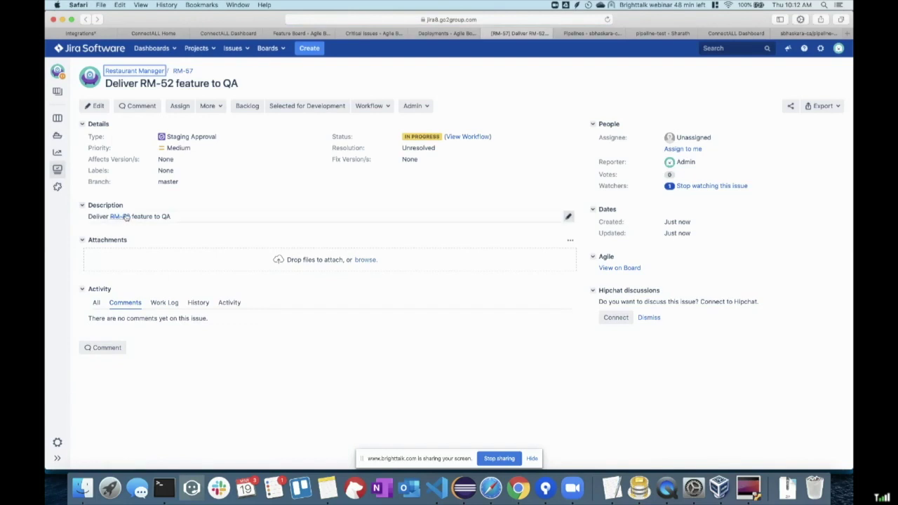
# Step: Transition RM-57 to Done, then return to the ConnectALL integrations map
pyautogui.moveTo(126, 217)
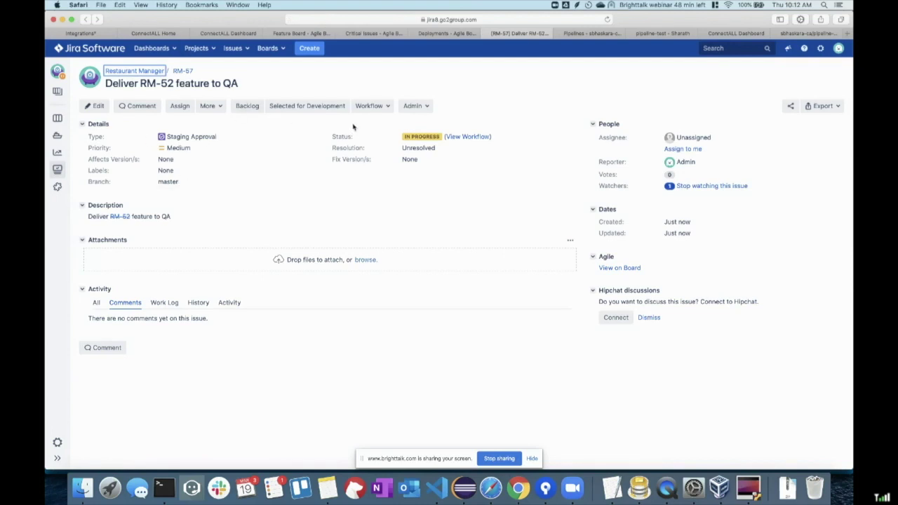
pyautogui.click(416, 108)
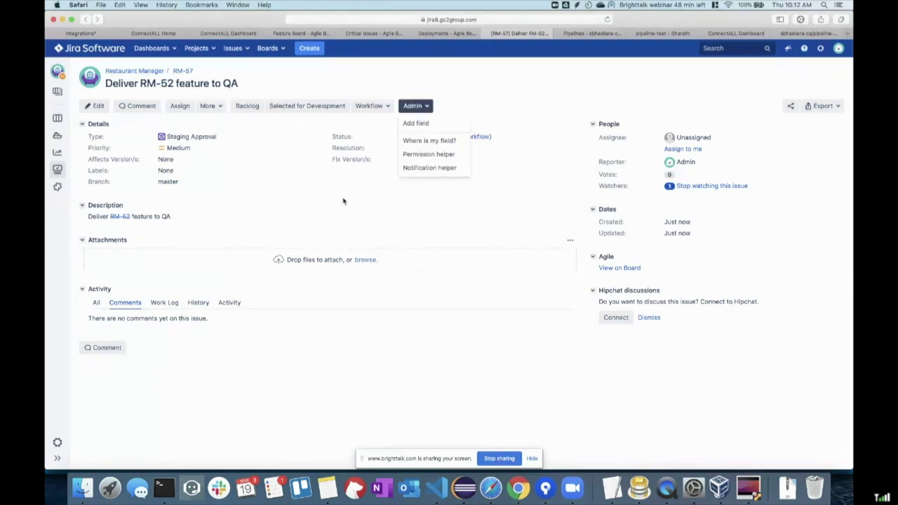
pyautogui.click(344, 201)
pyautogui.click(379, 109)
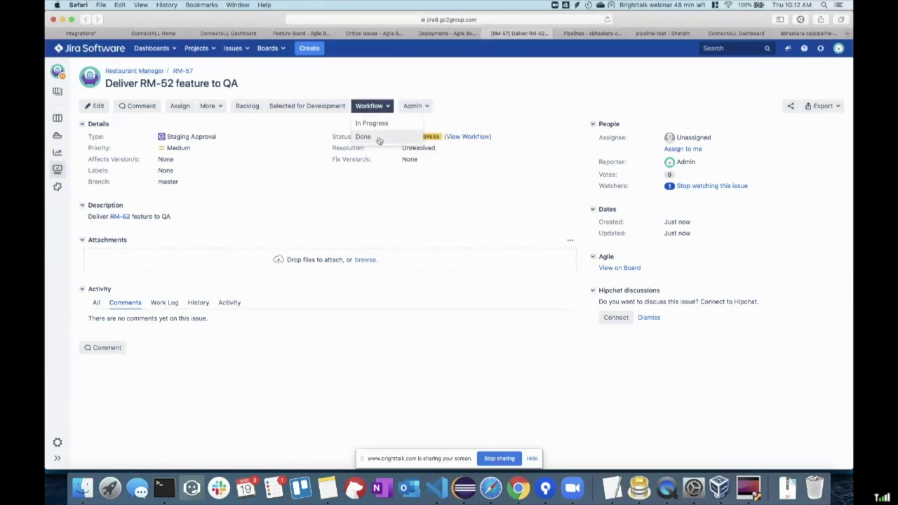
pyautogui.click(378, 136)
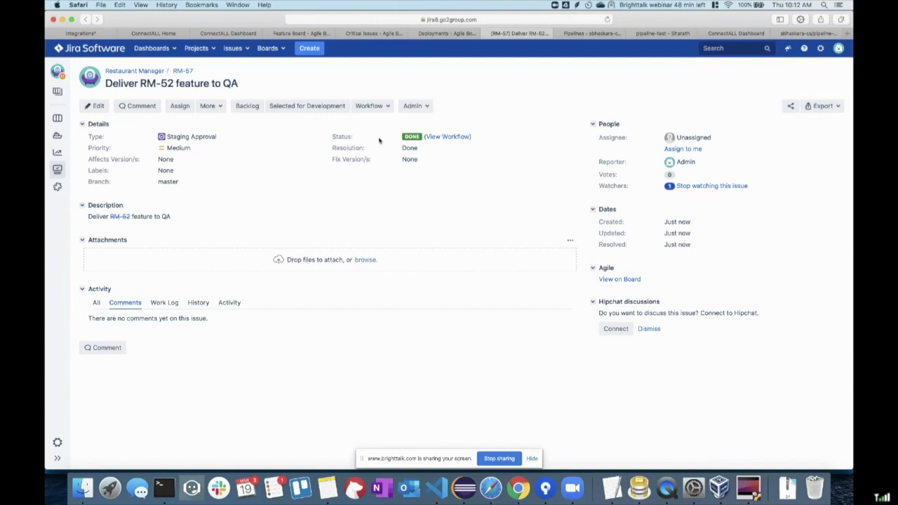
pyautogui.click(81, 33)
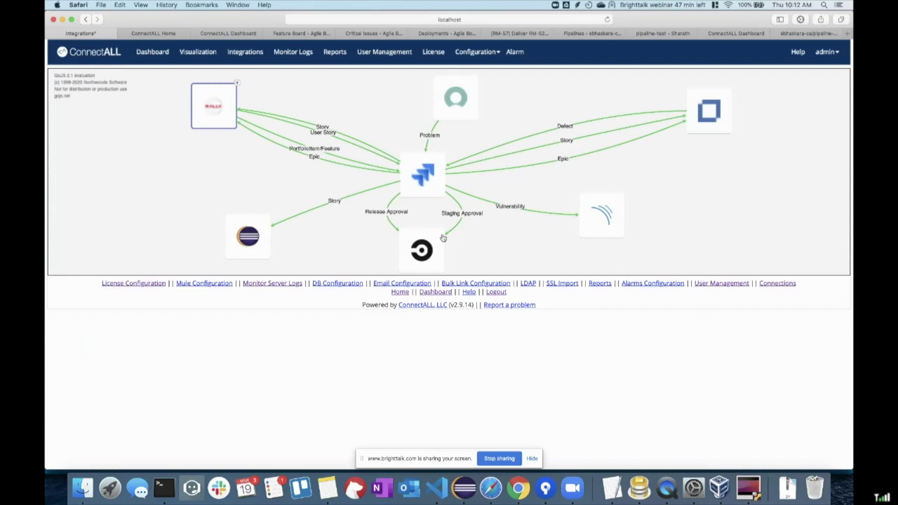
# Step: List the 7 security hotspots in SonarCloud's pipeline-test project, then go to Jira's Critical Issues board
pyautogui.click(586, 34)
pyautogui.click(662, 34)
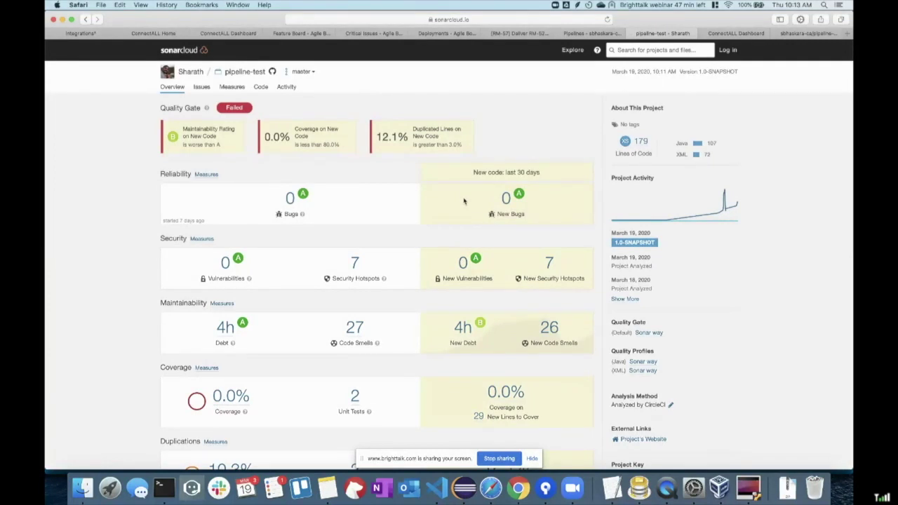
pyautogui.click(356, 264)
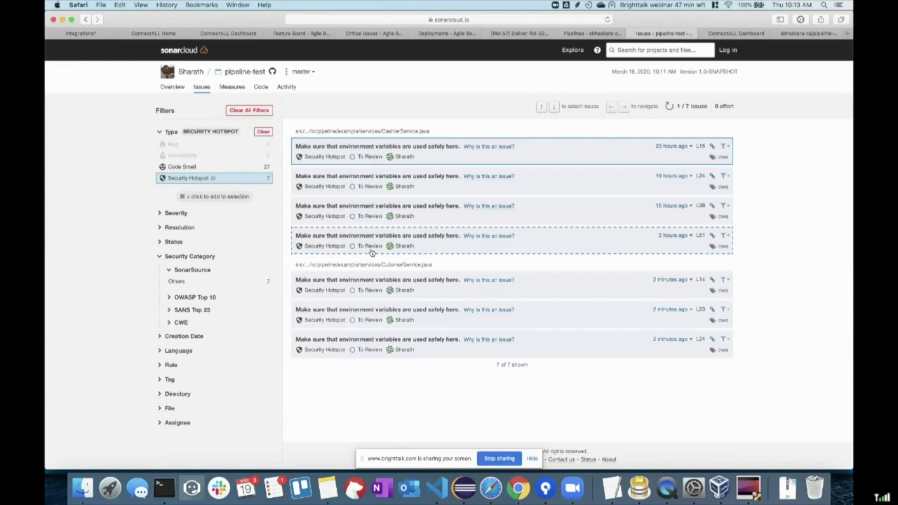
pyautogui.click(377, 35)
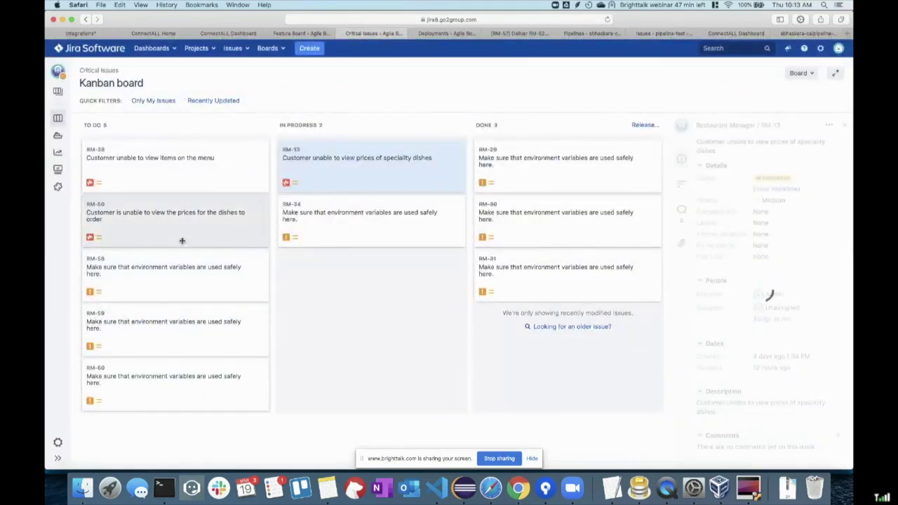
# Step: Review vulnerability issues RM-58, RM-59 and RM-60, briefly opening RM-58 on its own page
pyautogui.click(179, 268)
pyautogui.click(194, 320)
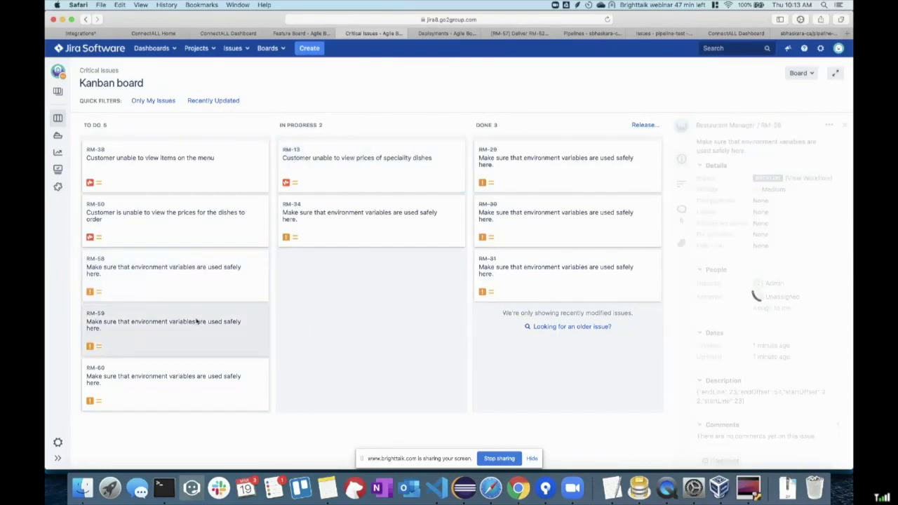
pyautogui.click(201, 386)
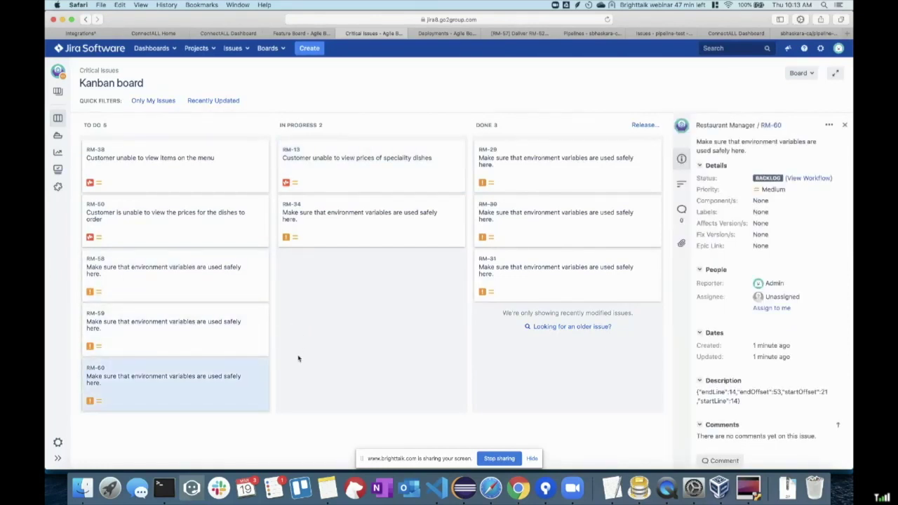
pyautogui.click(156, 280)
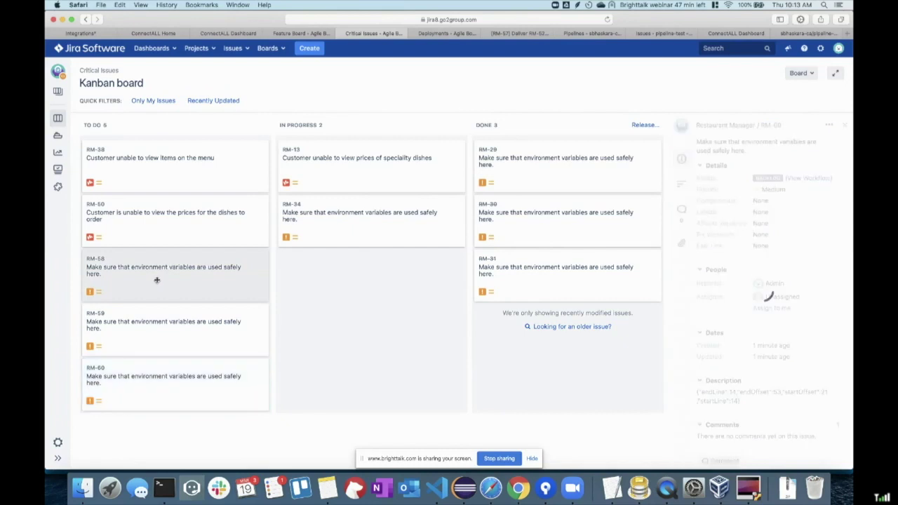
pyautogui.rightClick(88, 259)
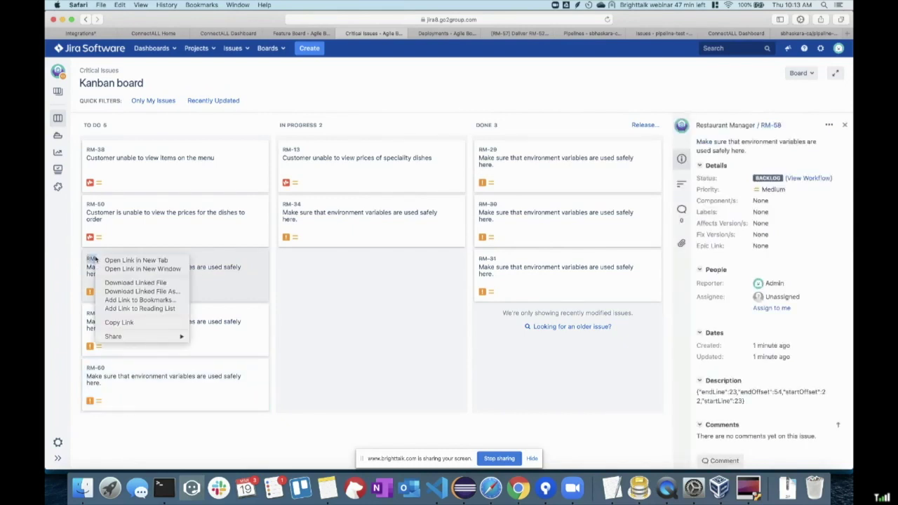
pyautogui.click(136, 260)
pyautogui.click(542, 33)
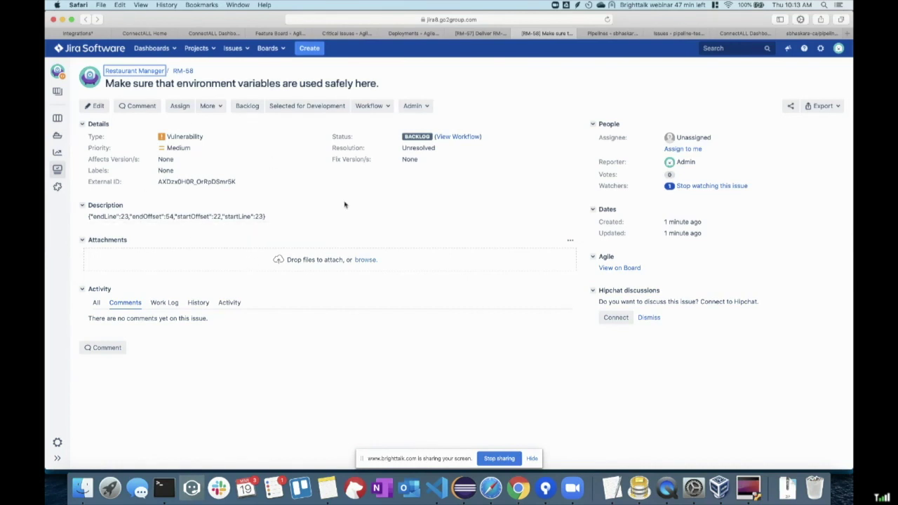
pyautogui.press('super+w')
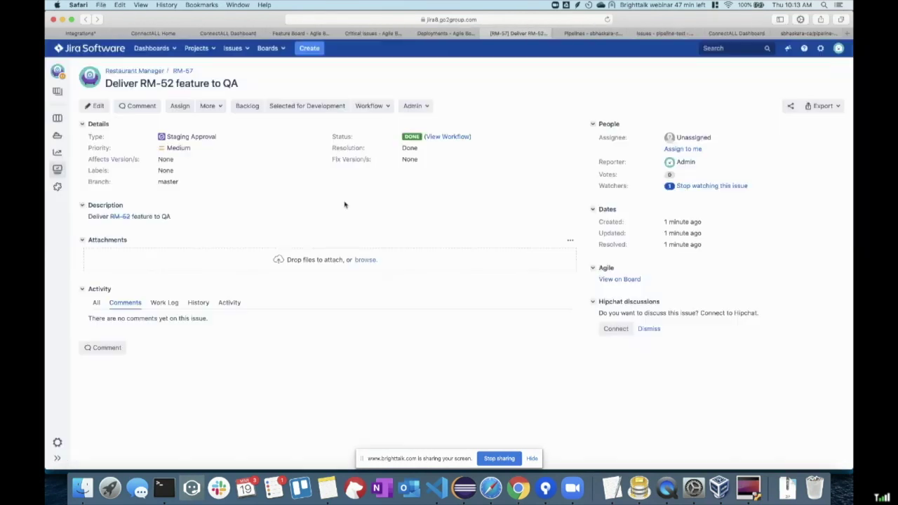
# Step: Glance at the Deployments and Feature boards, review RM-50 and RM-38, then switch to CircleCI pipelines
pyautogui.click(441, 35)
pyautogui.click(368, 34)
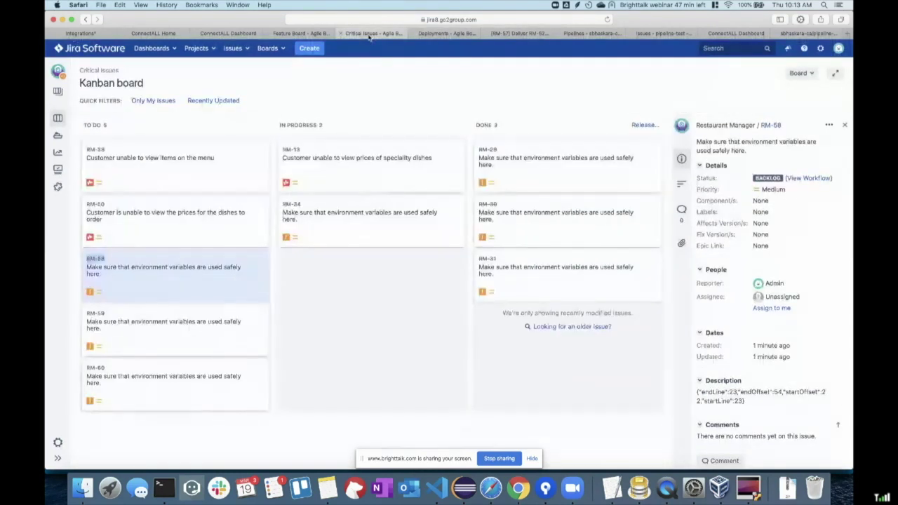
pyautogui.click(302, 34)
pyautogui.click(374, 35)
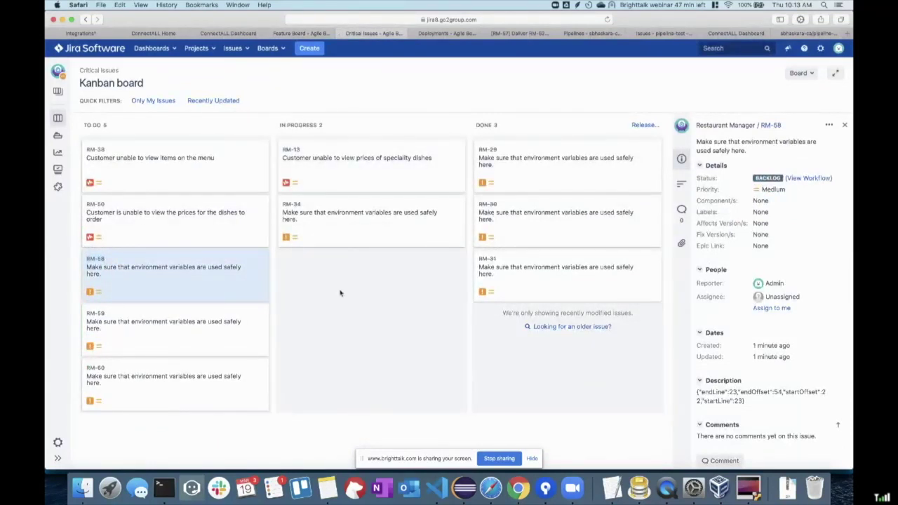
pyautogui.click(202, 216)
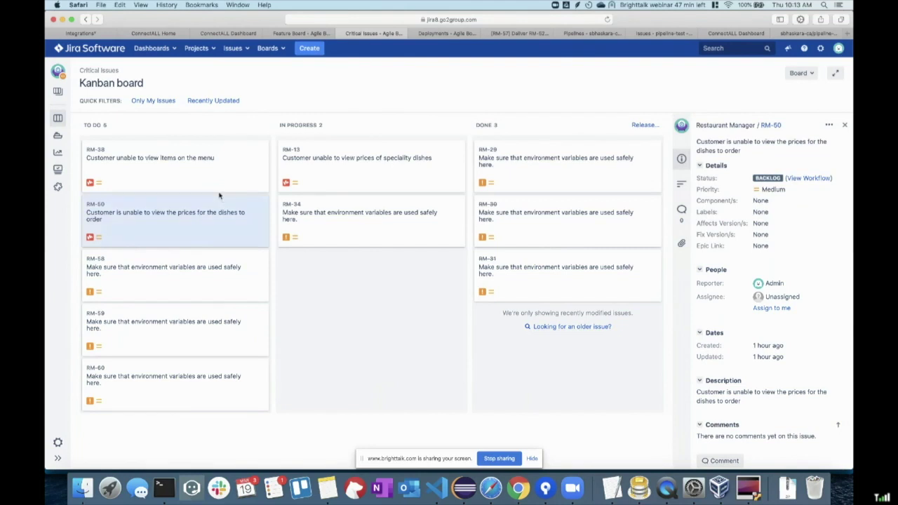
pyautogui.click(218, 188)
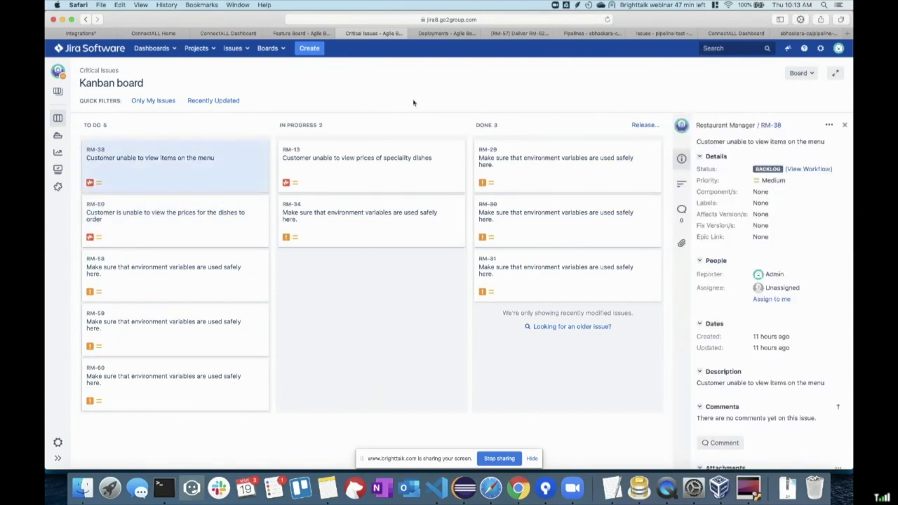
pyautogui.click(452, 33)
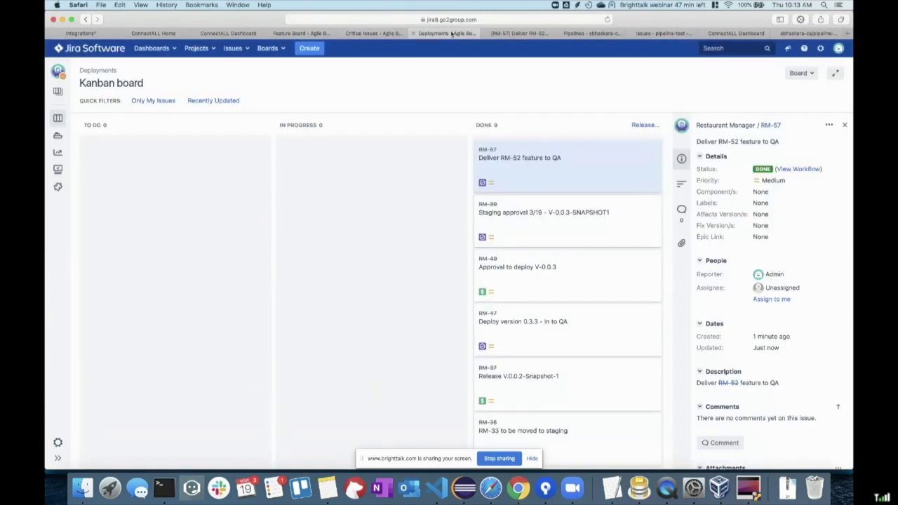
pyautogui.click(589, 34)
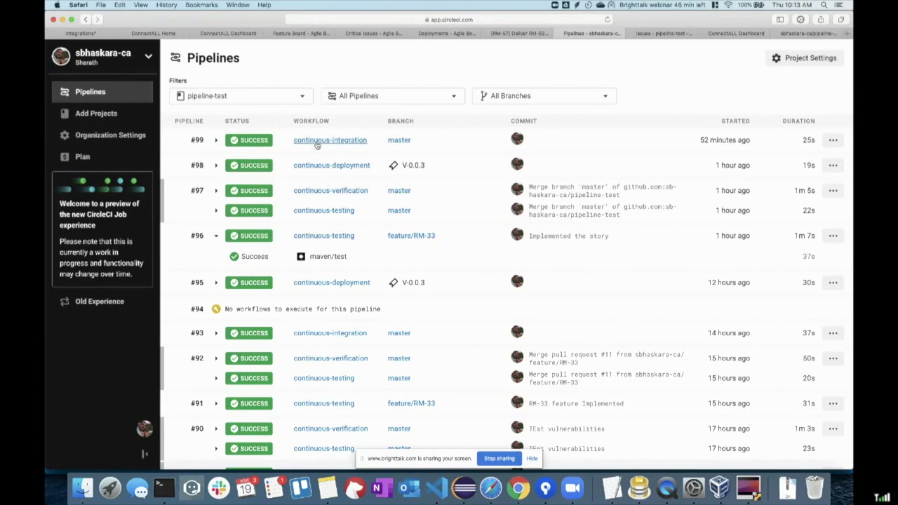
# Step: Reload CircleCI pipelines, expand #101 to see its sonar-build job, then return to Jira's RM-57
pyautogui.click(392, 18)
pyautogui.press('Return')
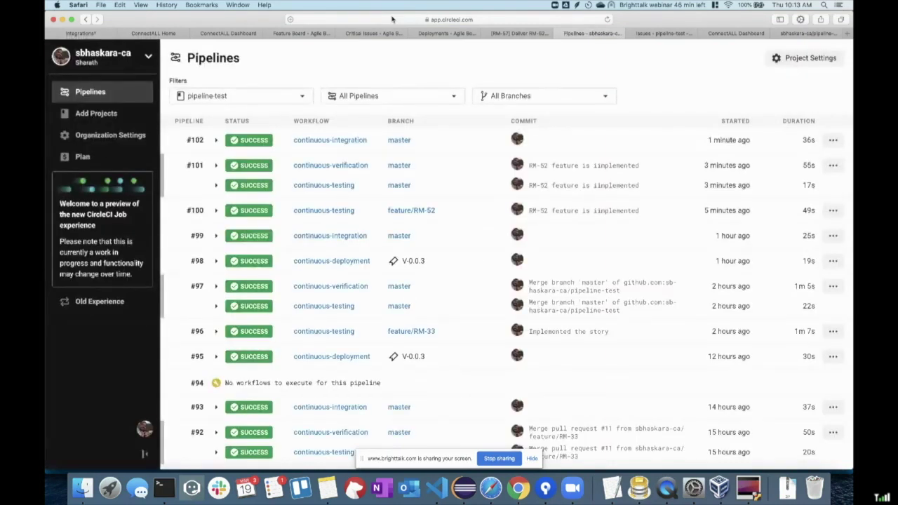
pyautogui.click(217, 166)
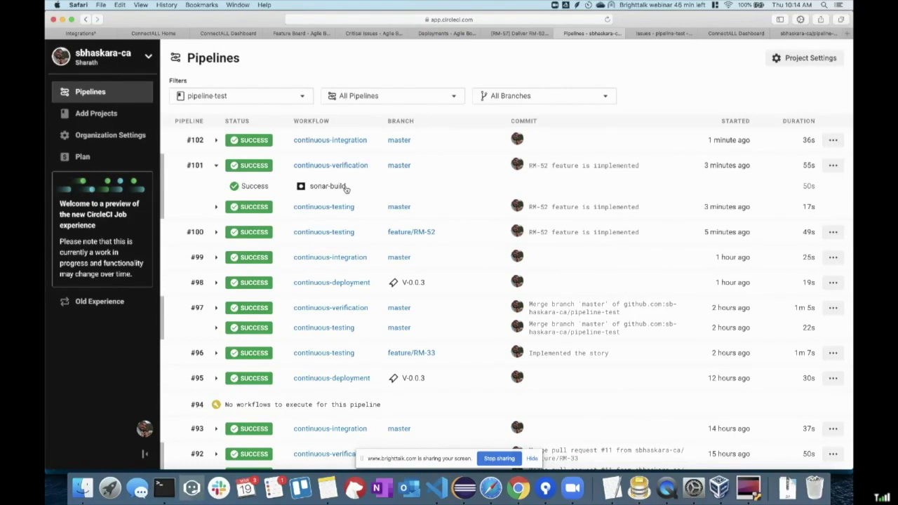
pyautogui.scroll(-1, 378, 339)
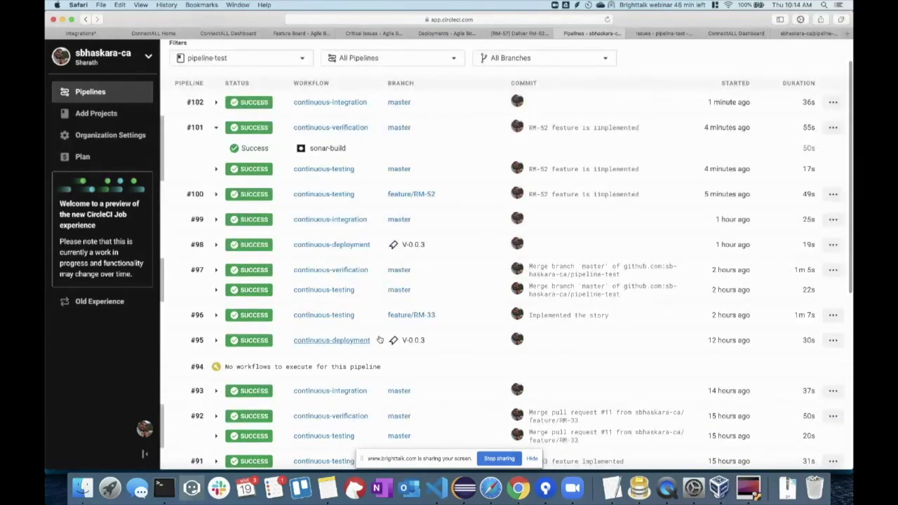
pyautogui.scroll(1, 379, 339)
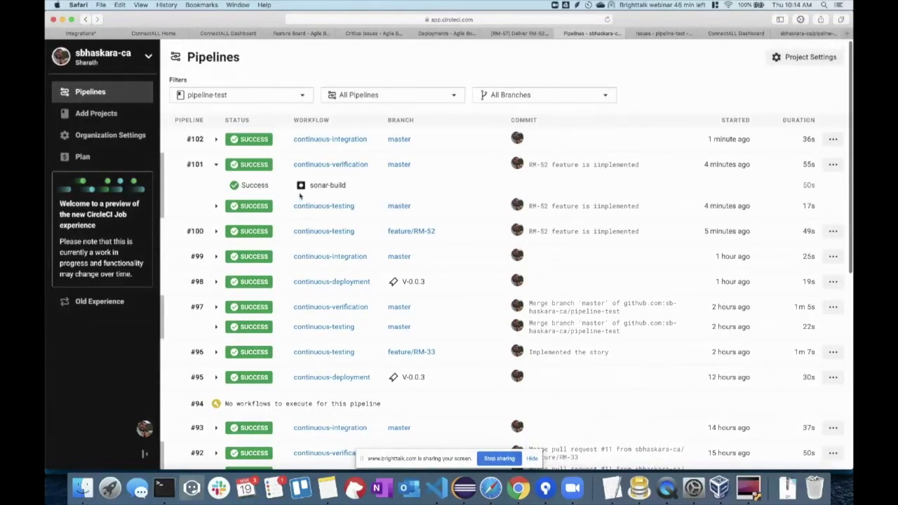
pyautogui.click(516, 33)
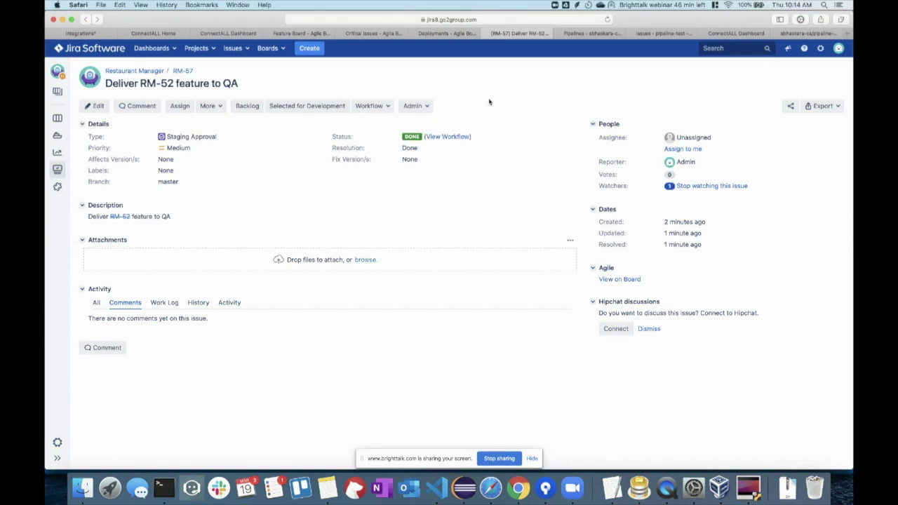
# Step: Close the RM-57 tab to reveal the Deployments board and bring the ServiceNow browser window forward
pyautogui.press('super+w')
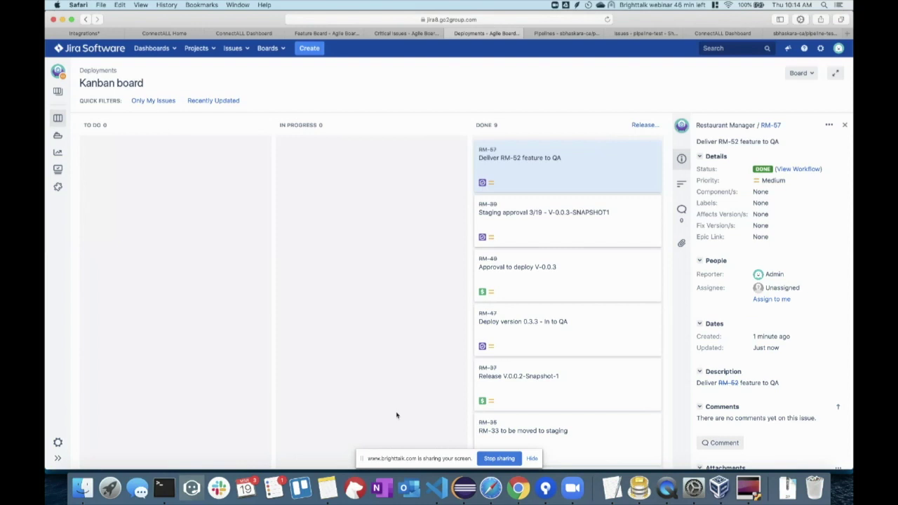
pyautogui.click(517, 491)
# Step: Switch to HP ALM's defects list and log back in with the account password
pyautogui.click(439, 25)
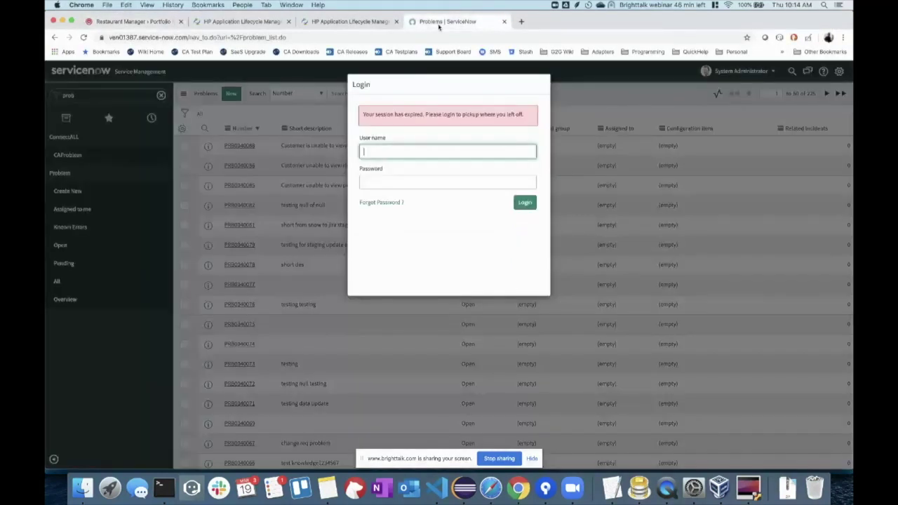
pyautogui.click(332, 23)
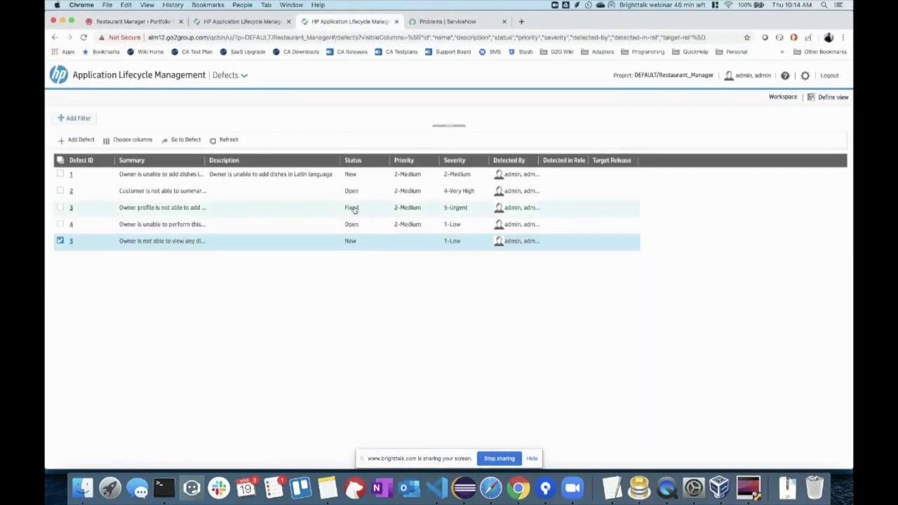
pyautogui.click(228, 140)
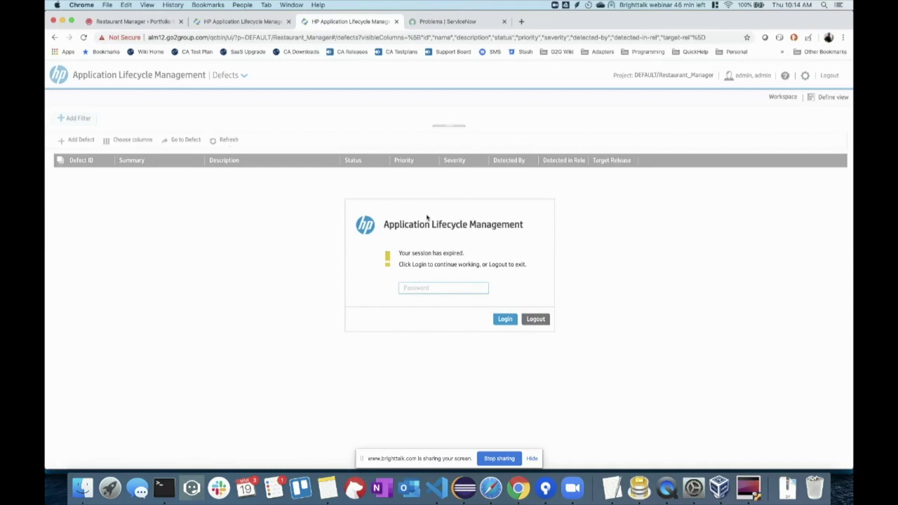
pyautogui.write('*******')
pyautogui.press('Return')
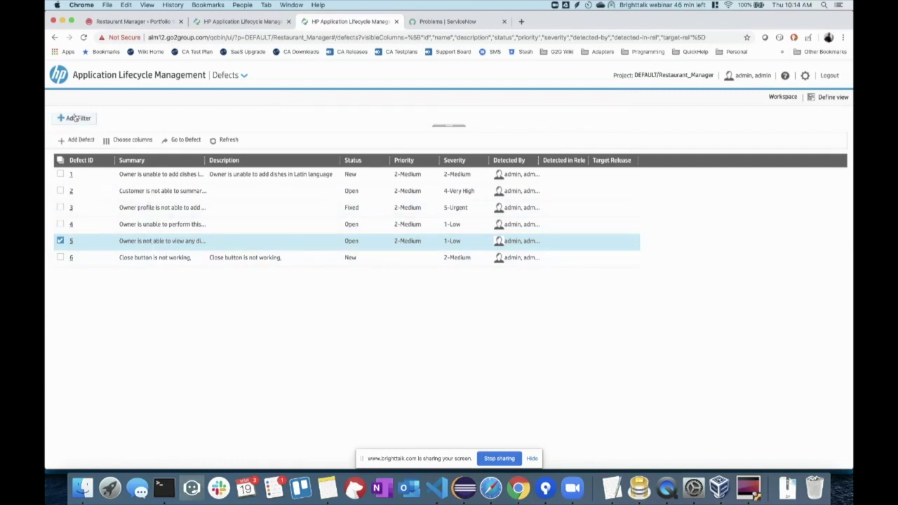
# Step: Start a new defect with summary 'I am not able to open the UI' copied into the description
pyautogui.click(79, 140)
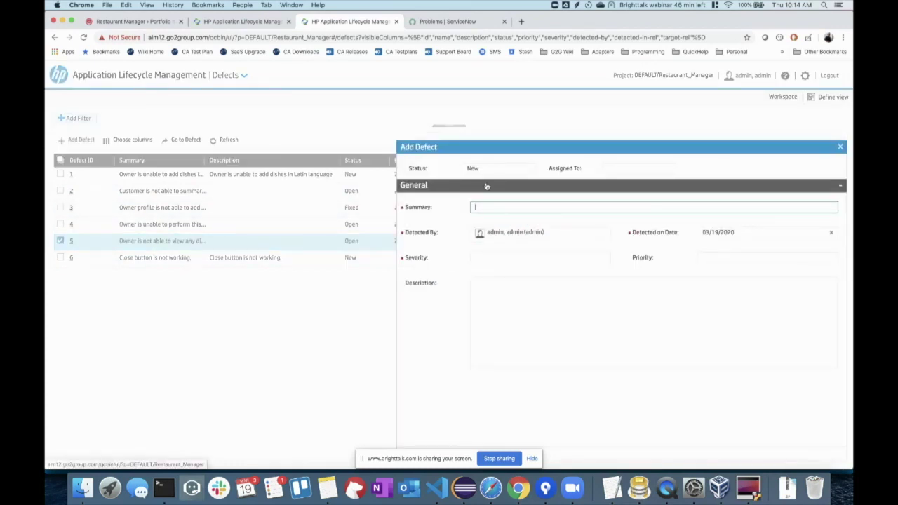
pyautogui.write('I am not able to open the UI')
pyautogui.tripleClick(503, 203)
pyautogui.hotkey('ctrl', 'c')
pyautogui.click(576, 321)
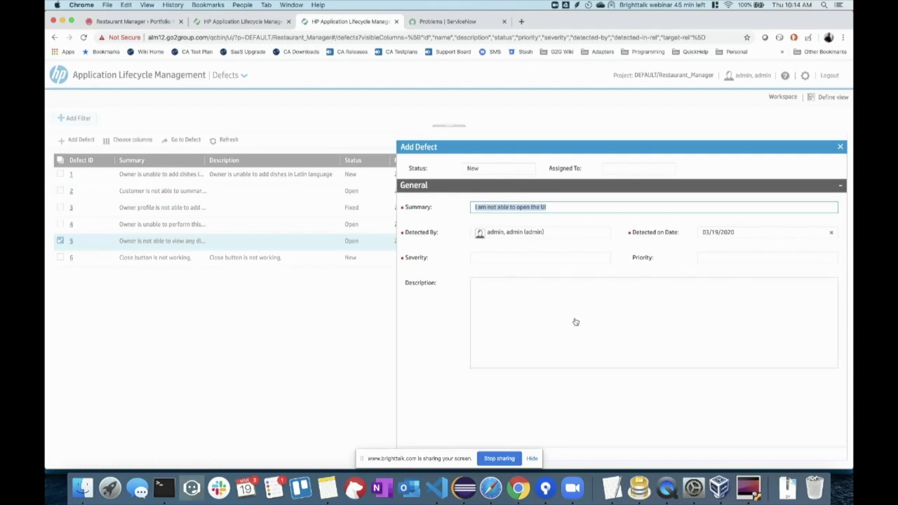
pyautogui.hotkey('ctrl', 'v')
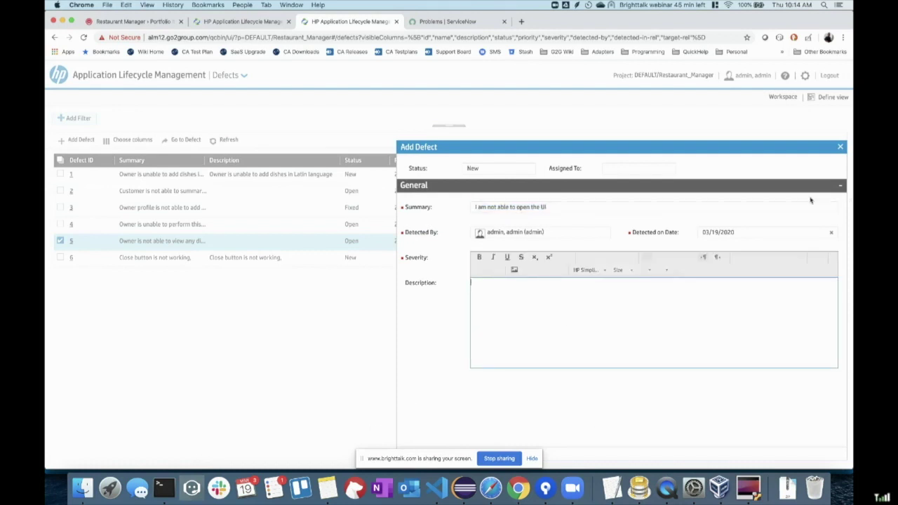
# Step: Set the defect's severity to 2-Medium and save it as defect 7
pyautogui.click(841, 147)
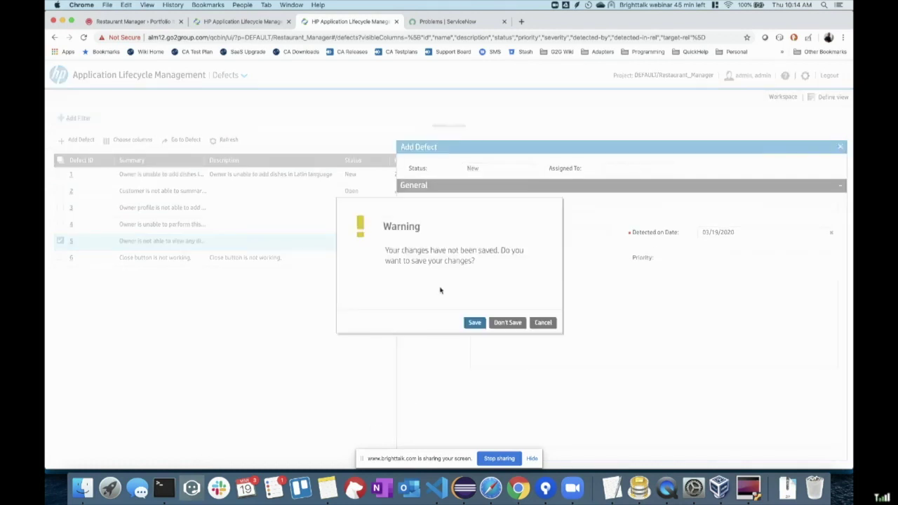
pyautogui.click(472, 324)
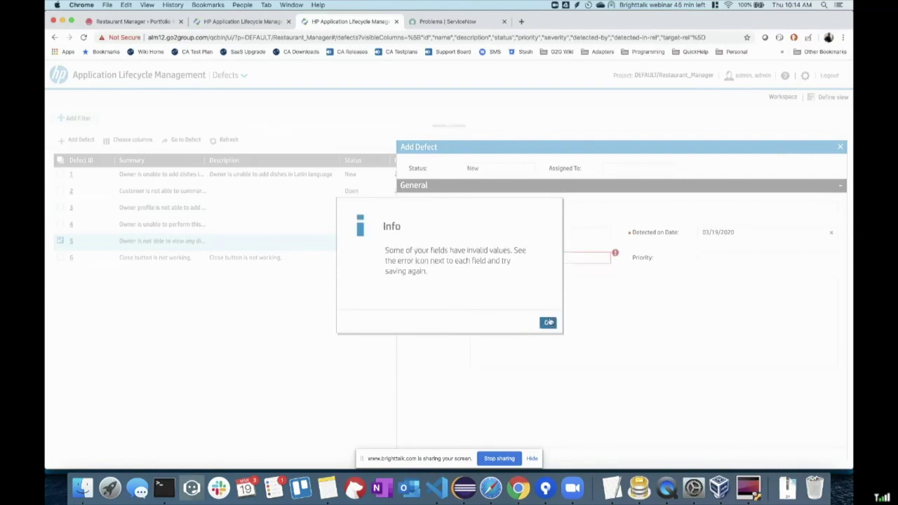
pyautogui.click(548, 322)
pyautogui.click(601, 258)
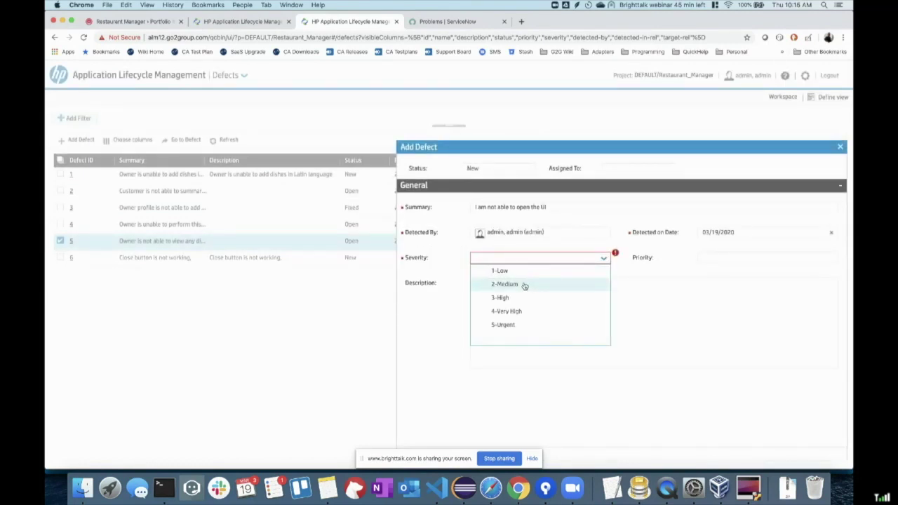
pyautogui.click(524, 285)
pyautogui.click(841, 147)
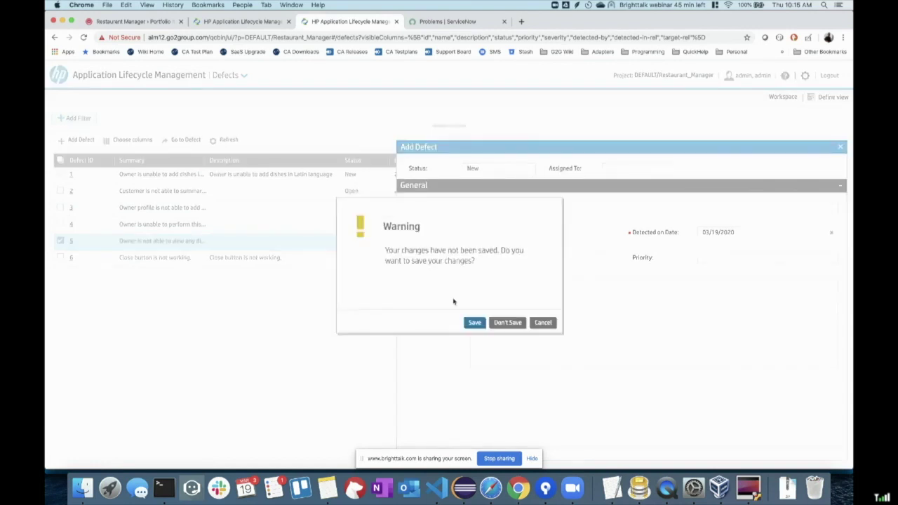
pyautogui.click(477, 324)
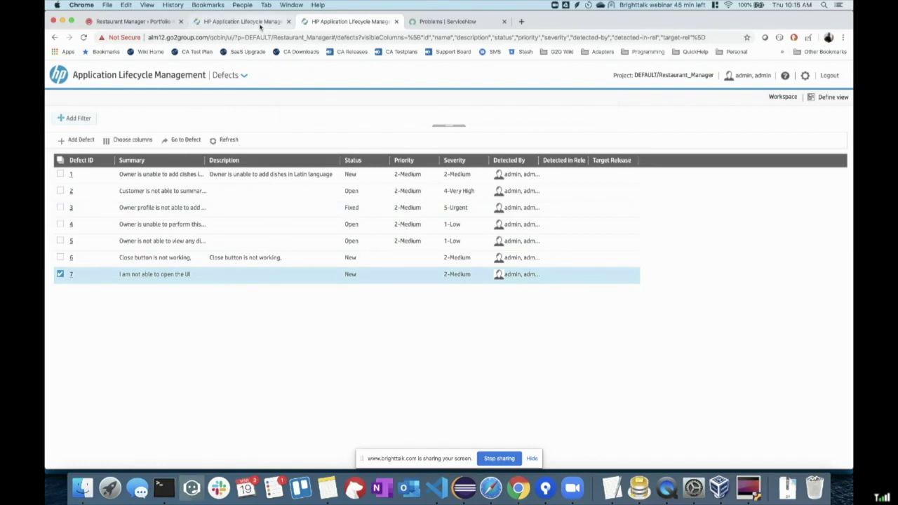
# Step: Open requirement 41's traceability page and reconnect after the session-closed warning
pyautogui.click(242, 21)
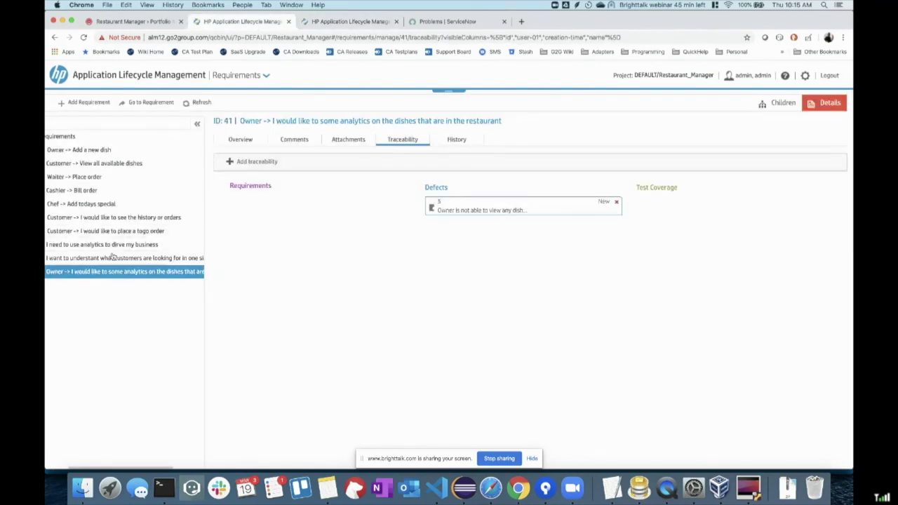
pyautogui.click(232, 161)
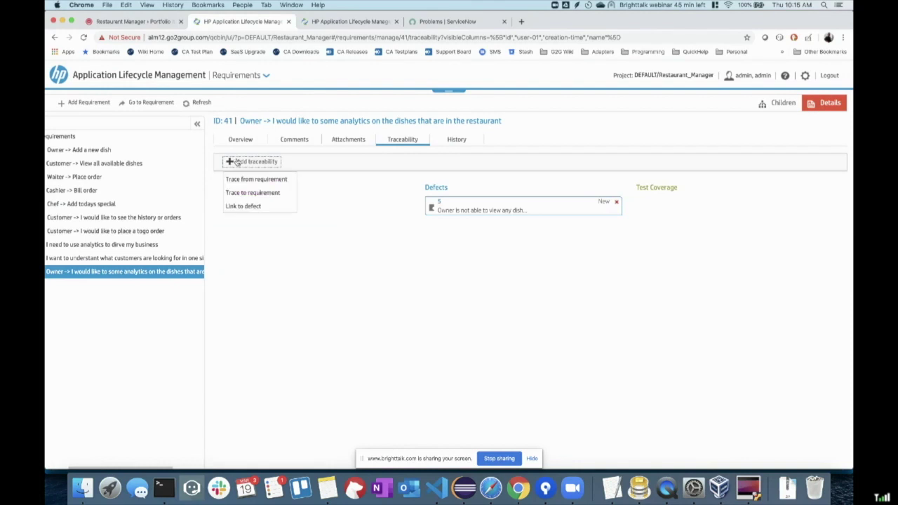
pyautogui.click(251, 206)
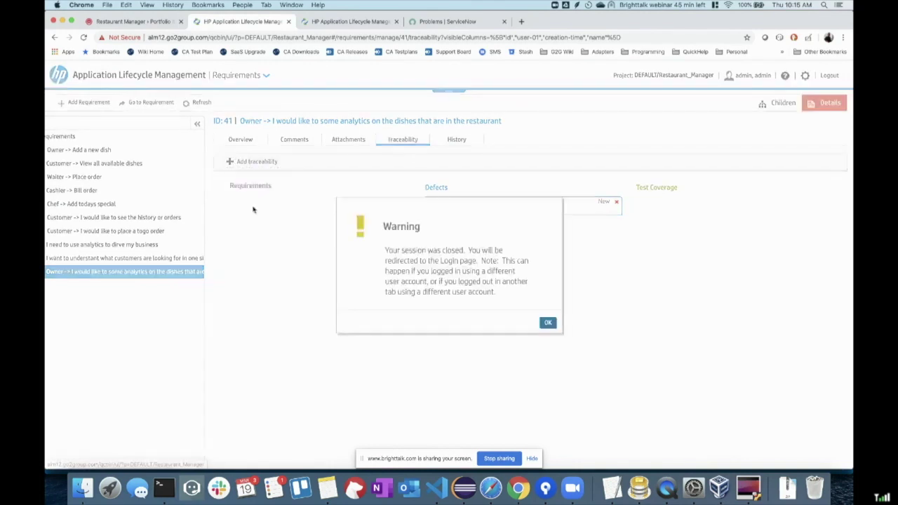
pyautogui.click(546, 323)
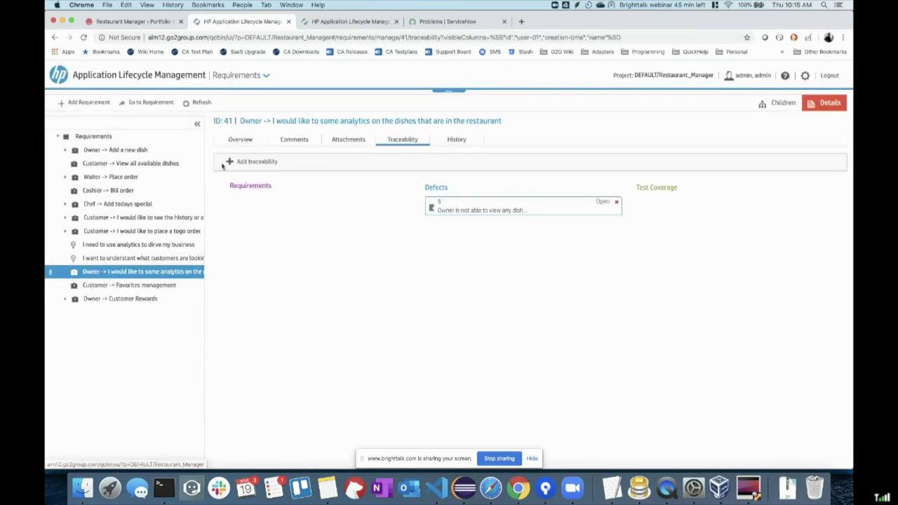
# Step: Link defect 6 to requirement 41, then switch back to Jira's Deployments board
pyautogui.click(245, 162)
pyautogui.click(282, 206)
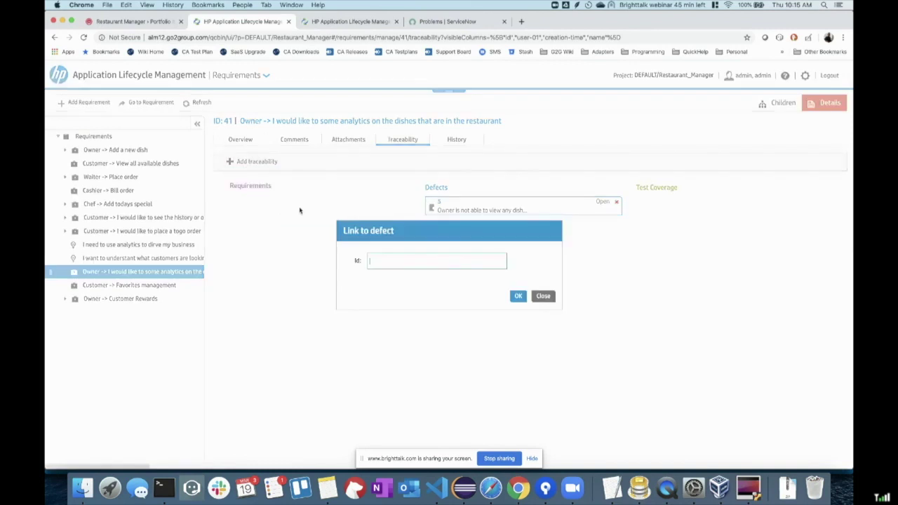
pyautogui.write('6')
pyautogui.click(518, 295)
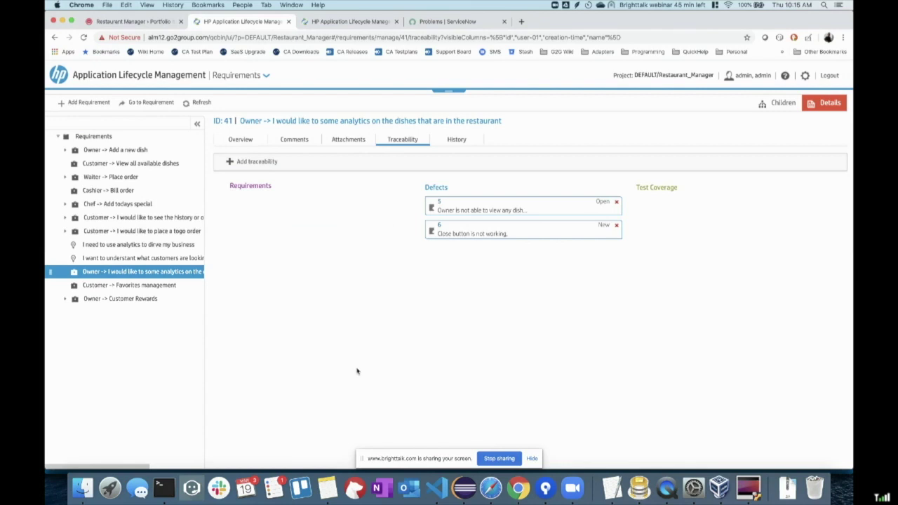
pyautogui.press('super+Tab')
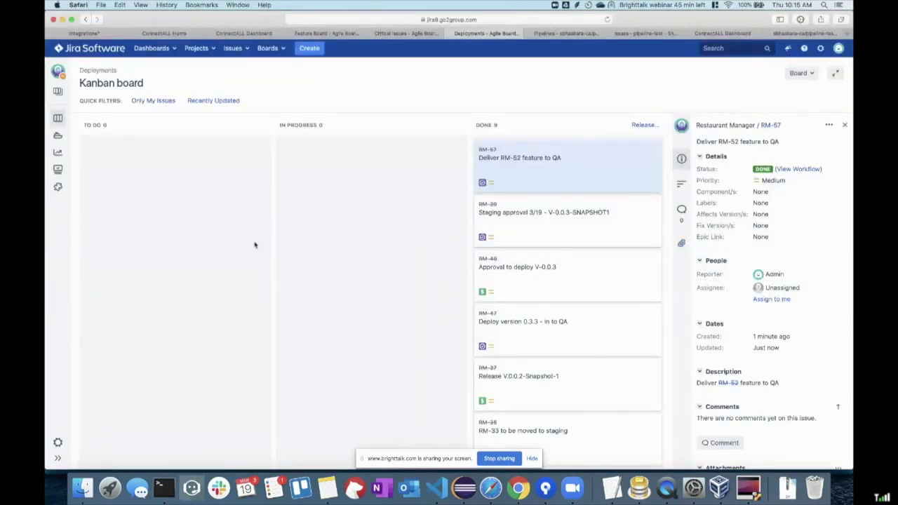
# Step: On the Feature Board, open issue RM-46 in a new tab, then close it
pyautogui.click(322, 34)
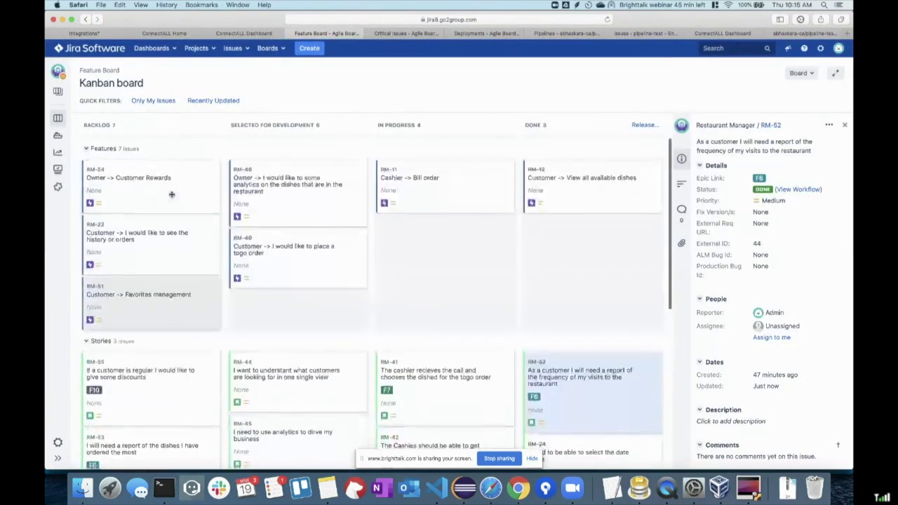
pyautogui.rightClick(244, 170)
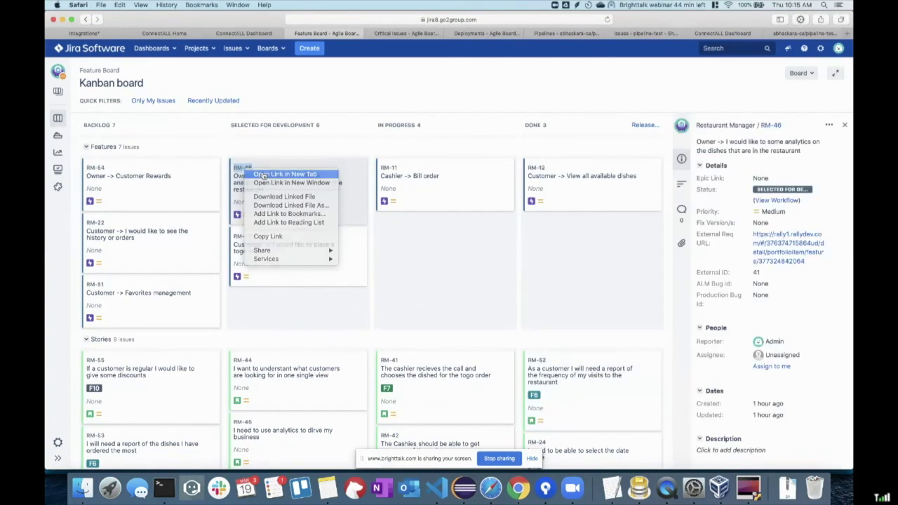
pyautogui.click(262, 175)
pyautogui.click(368, 33)
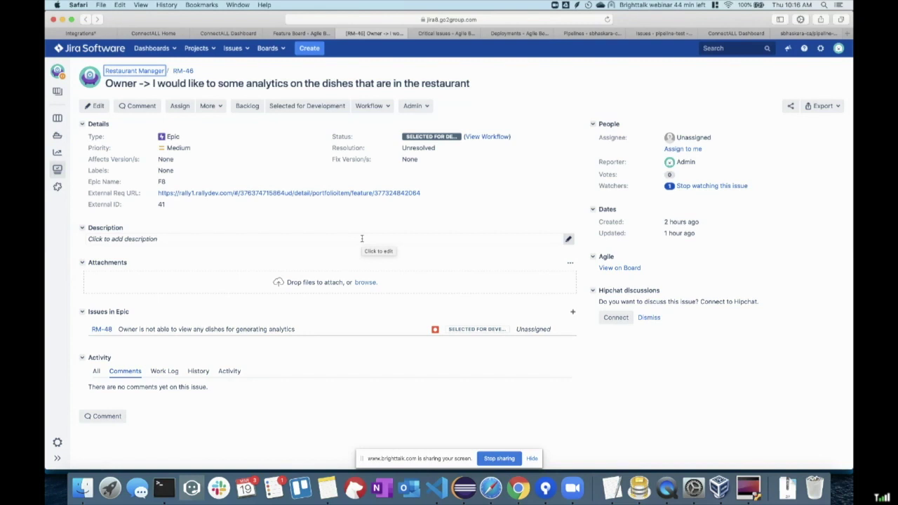
pyautogui.press('super+t')
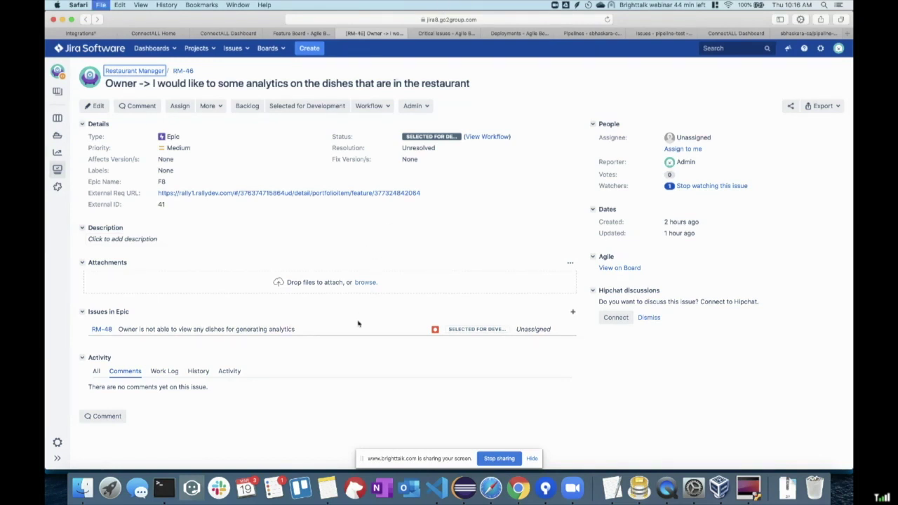
# Step: Show the details of bug RM-56, 'Close button is not working', in the Bugs swimlane
pyautogui.scroll(-3, 382, 305)
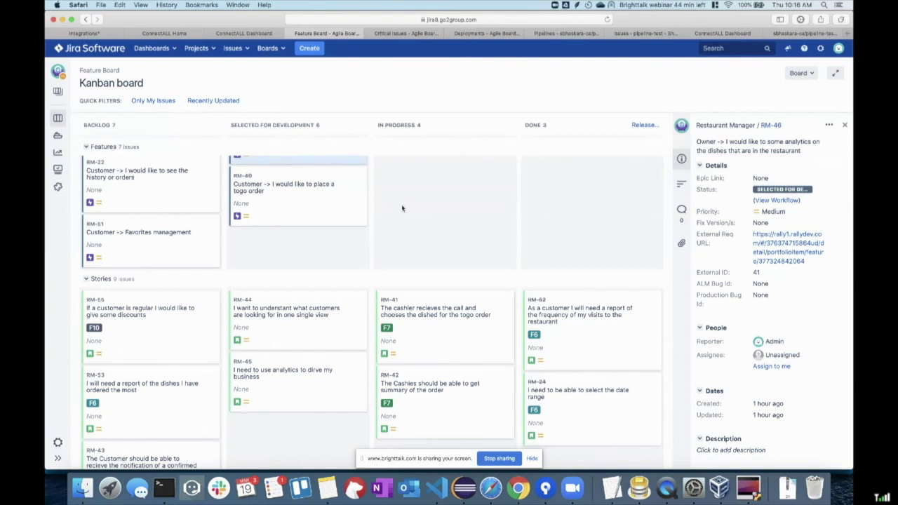
pyautogui.scroll(-10, 401, 204)
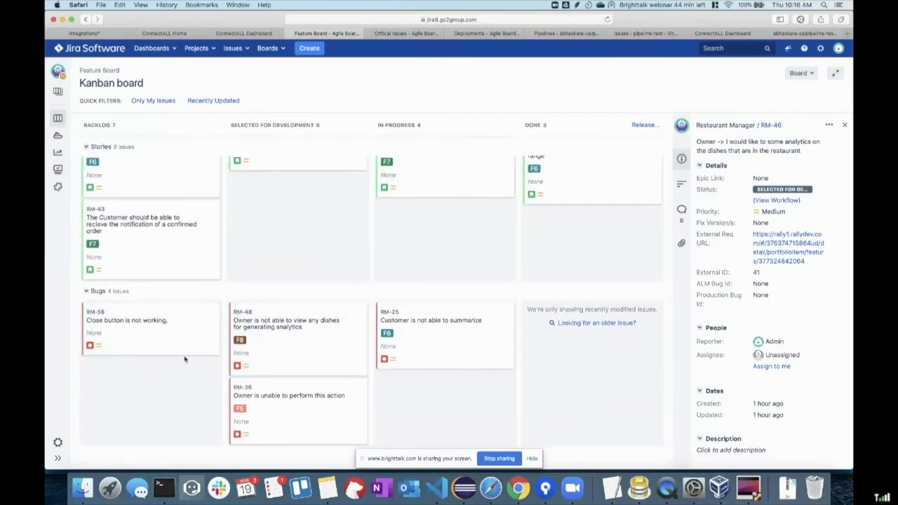
pyautogui.click(168, 338)
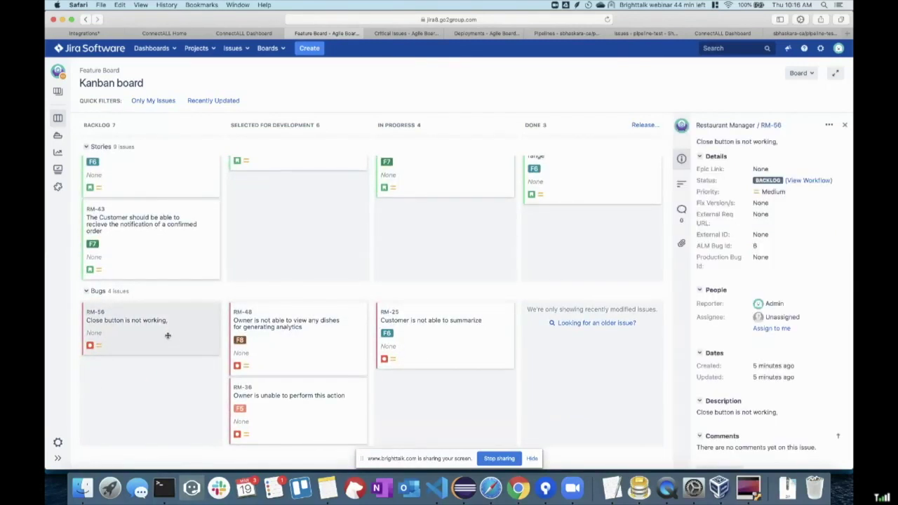
pyautogui.scroll(3, 519, 268)
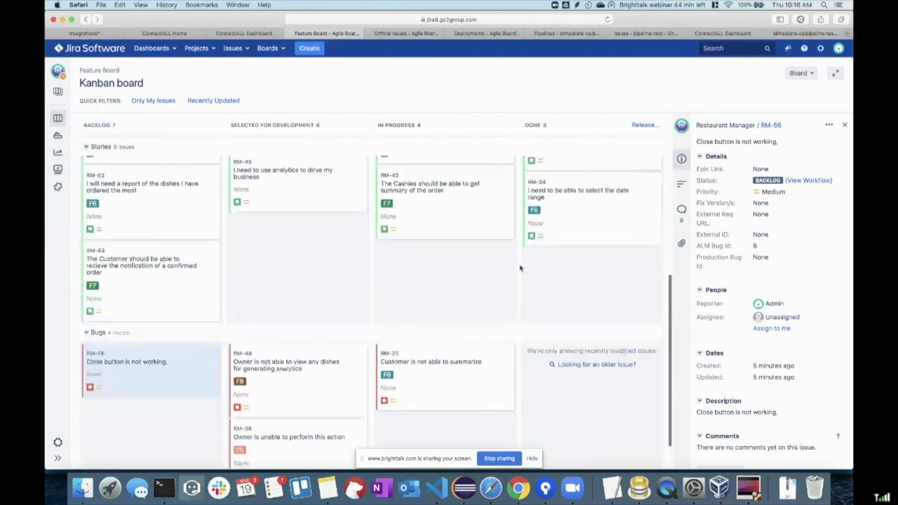
pyautogui.scroll(6, 520, 268)
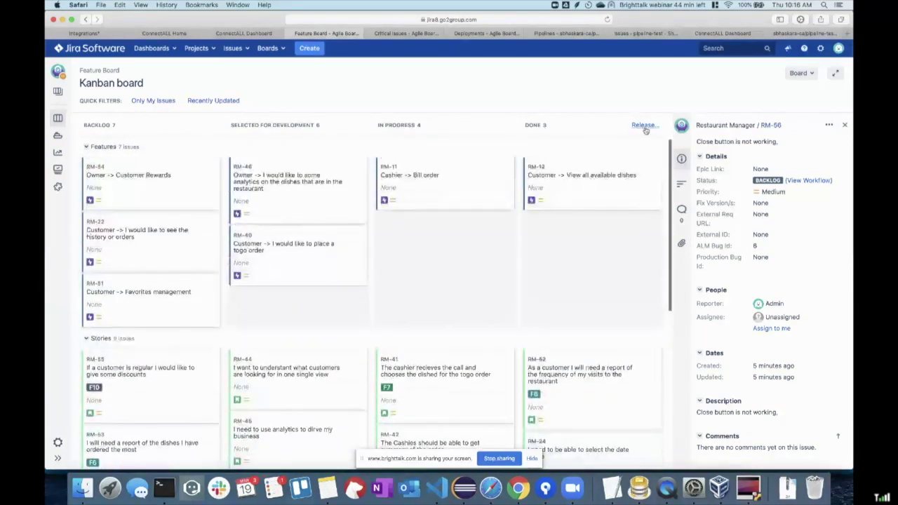
# Step: Release the Done column's three issues under version name V-0.0.4-SNAPSHOT
pyautogui.click(644, 127)
pyautogui.write('V-0.0.4')
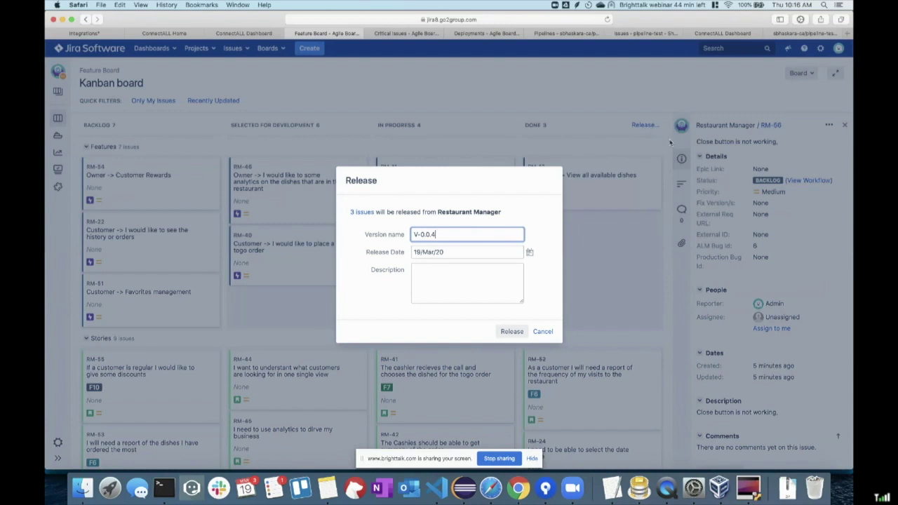
pyautogui.click(510, 332)
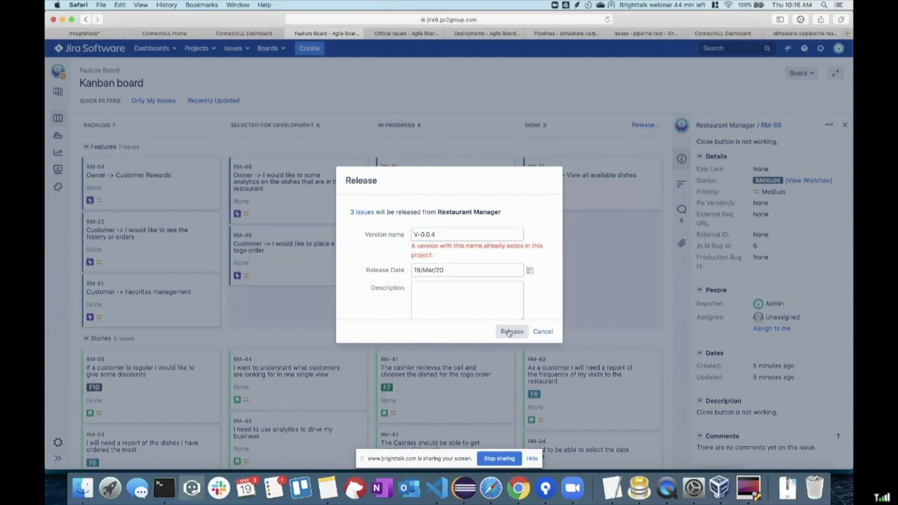
pyautogui.click(454, 234)
pyautogui.press('BackSpace')
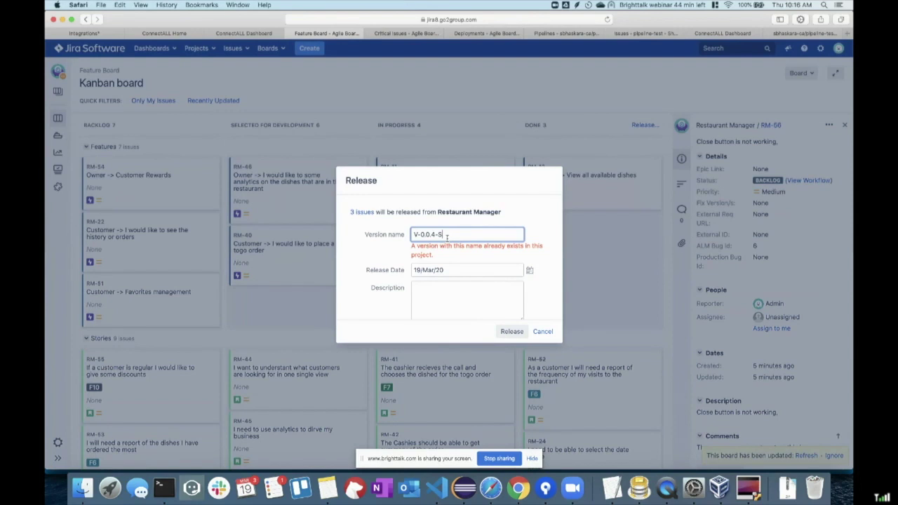
pyautogui.write('4-SNAPSHOT1')
pyautogui.click(500, 336)
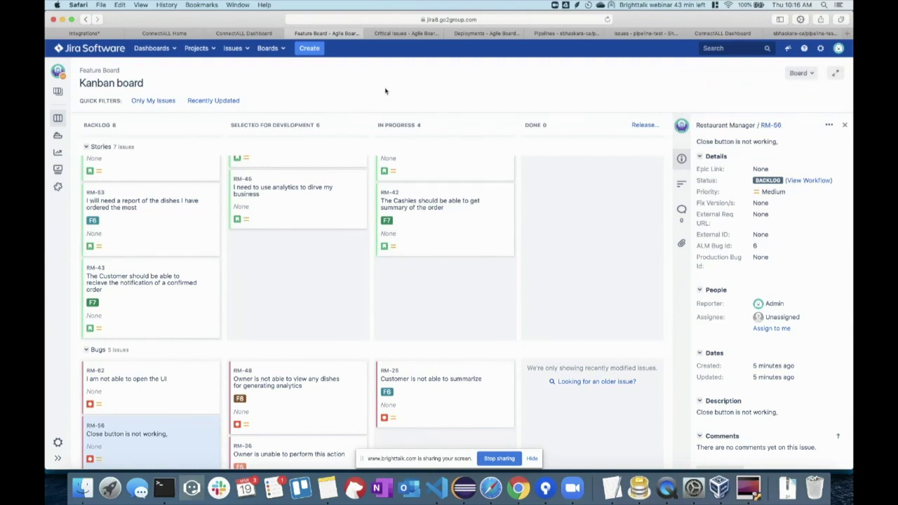
# Step: Start a new Release Task issue linked to RM-57 and RM-53
pyautogui.click(309, 48)
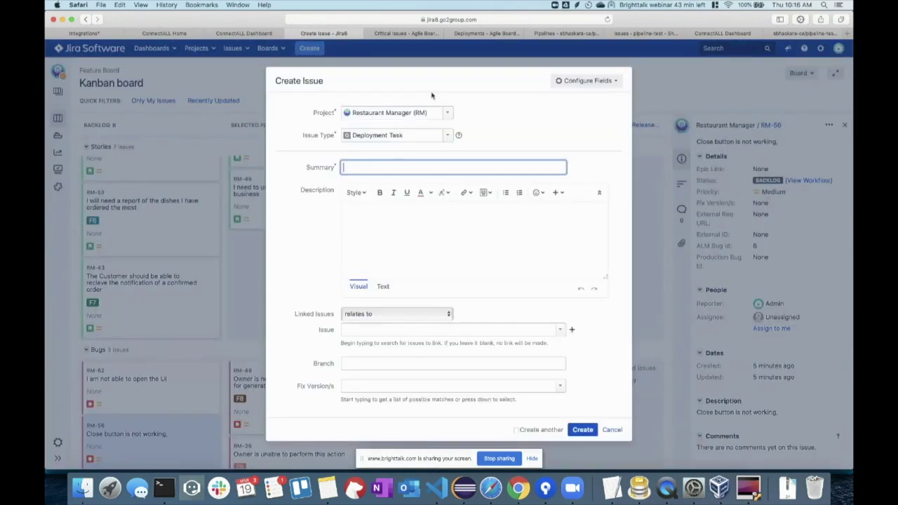
pyautogui.click(447, 136)
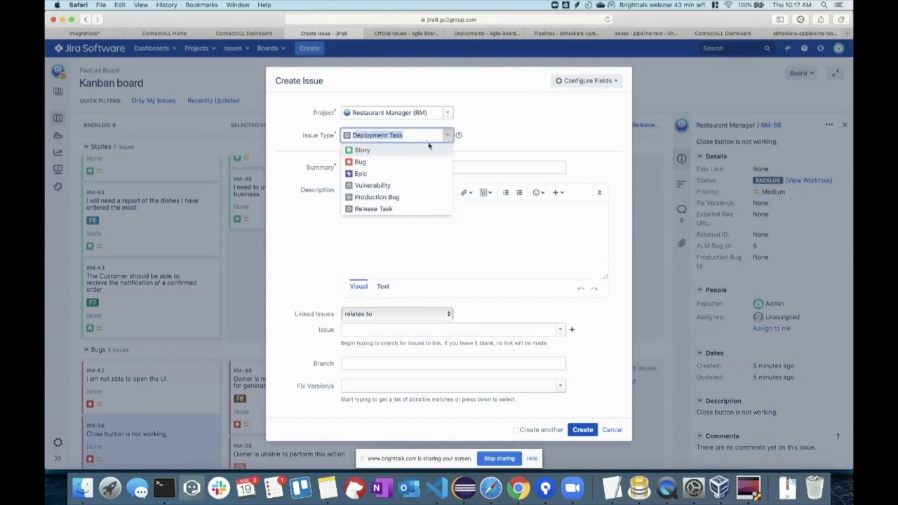
pyautogui.click(387, 209)
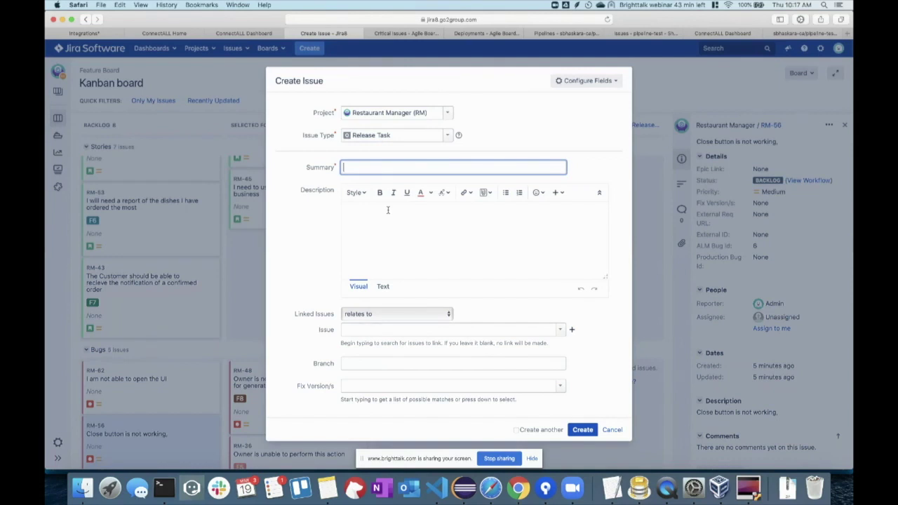
pyautogui.click(365, 384)
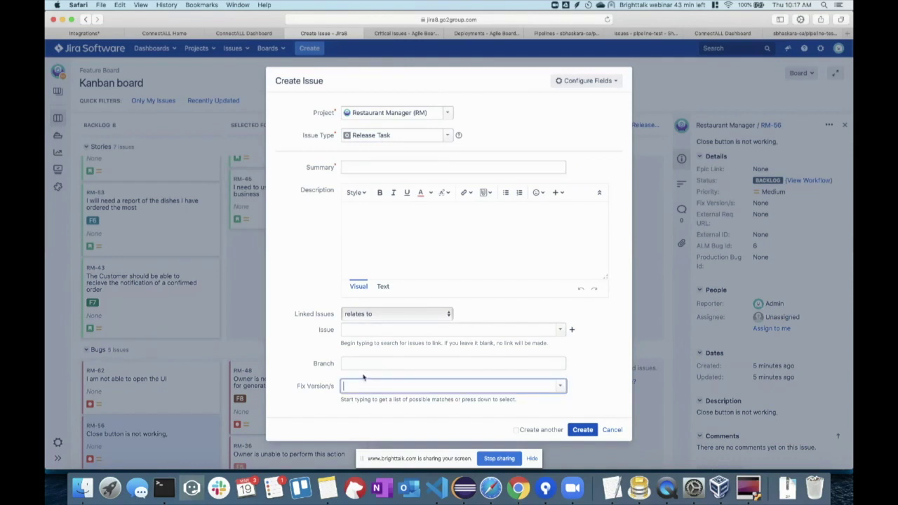
pyautogui.click(375, 329)
pyautogui.write('RM-')
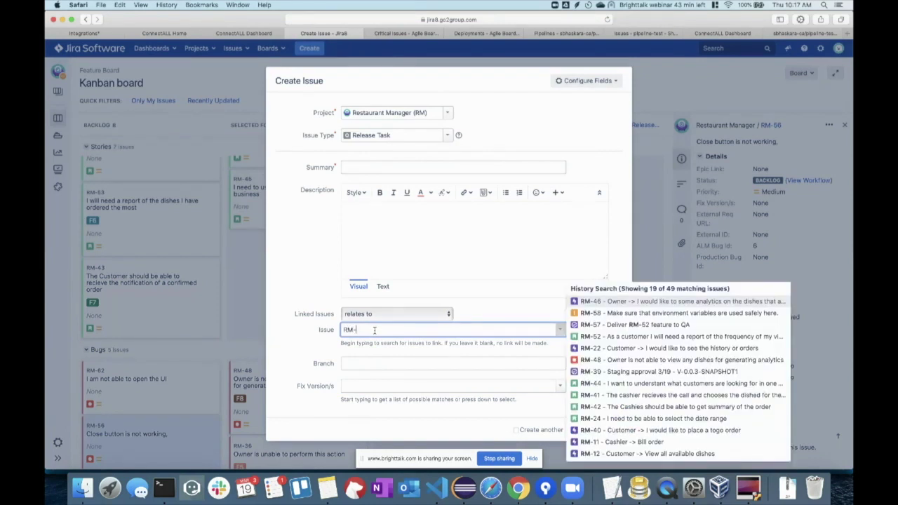
pyautogui.write('52')
pyautogui.press('Return')
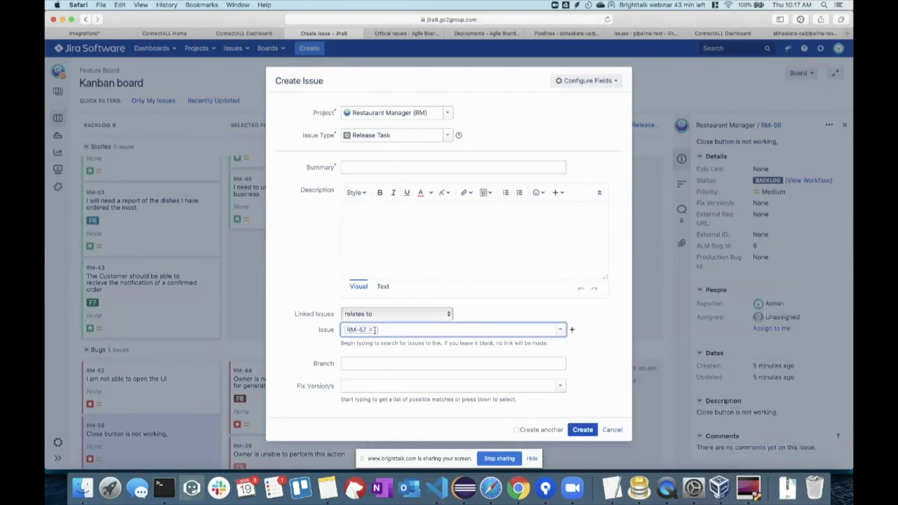
pyautogui.write('RM')
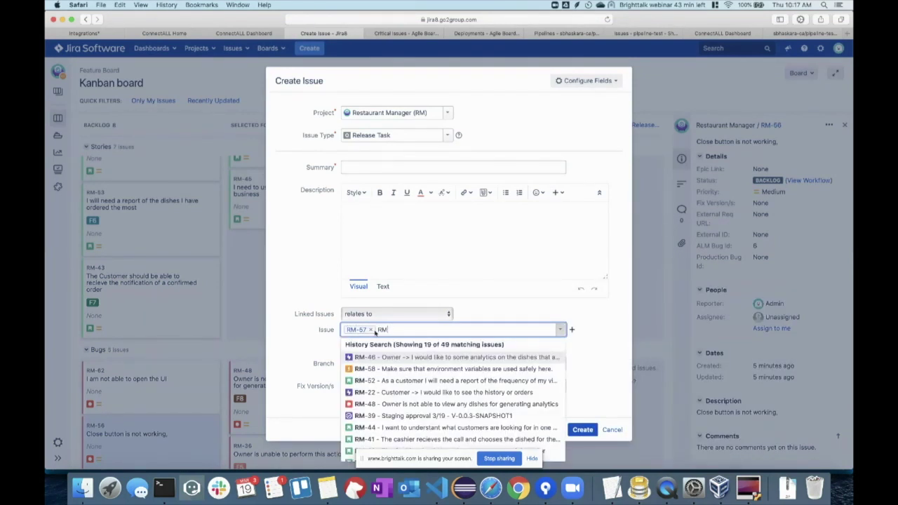
pyautogui.write('-53')
pyautogui.press('Return')
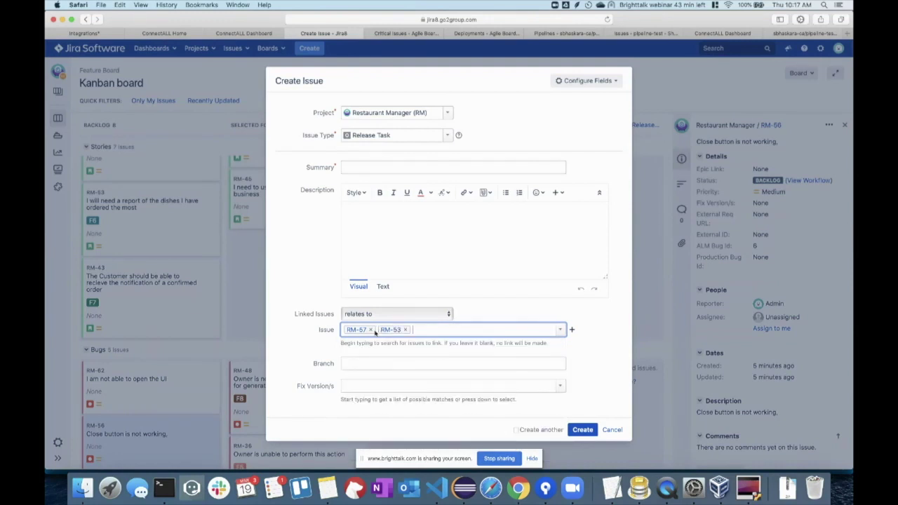
# Step: Title it 'Release V-0.0.5 version to production', set fix version V-0.0.4, and create it
pyautogui.click(384, 166)
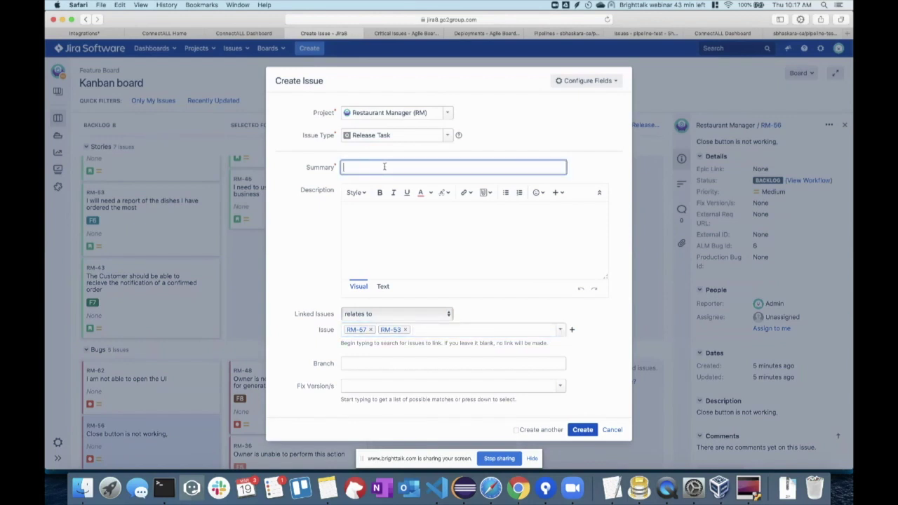
pyautogui.write('Release V-0.0.5 version to production')
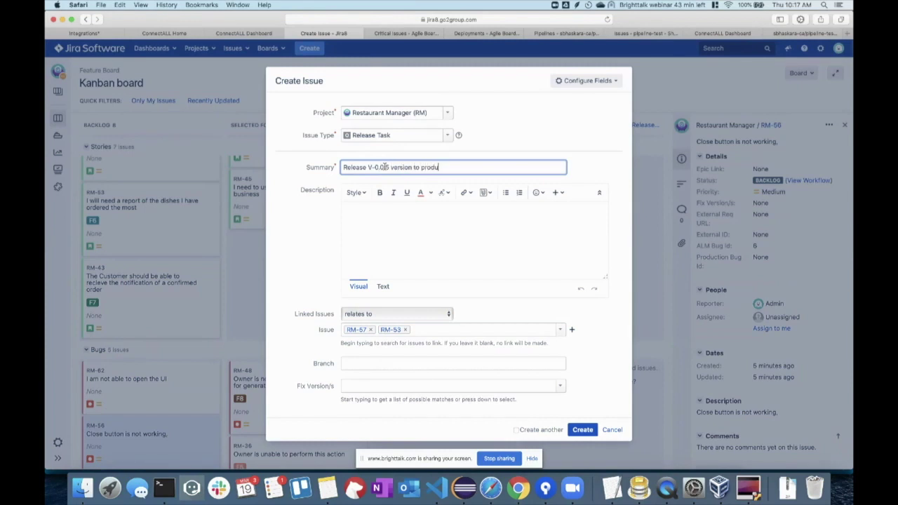
pyautogui.click(394, 384)
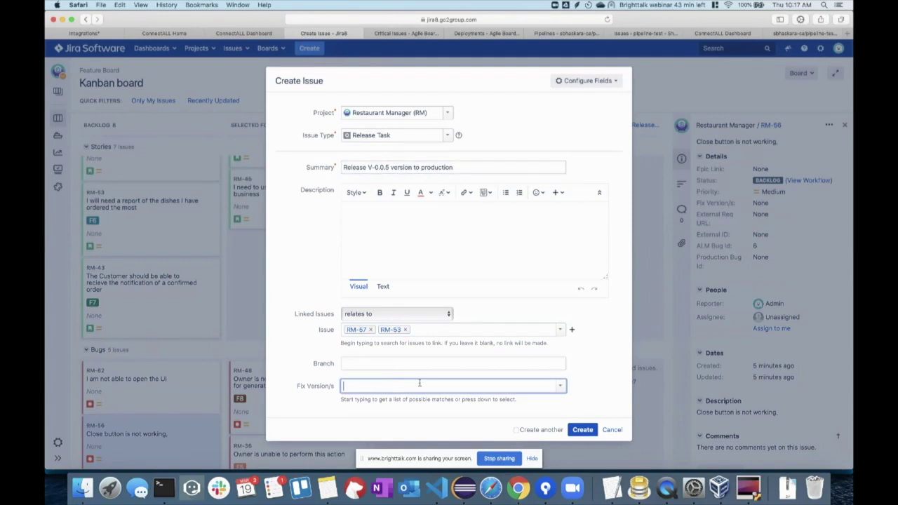
pyautogui.click(560, 386)
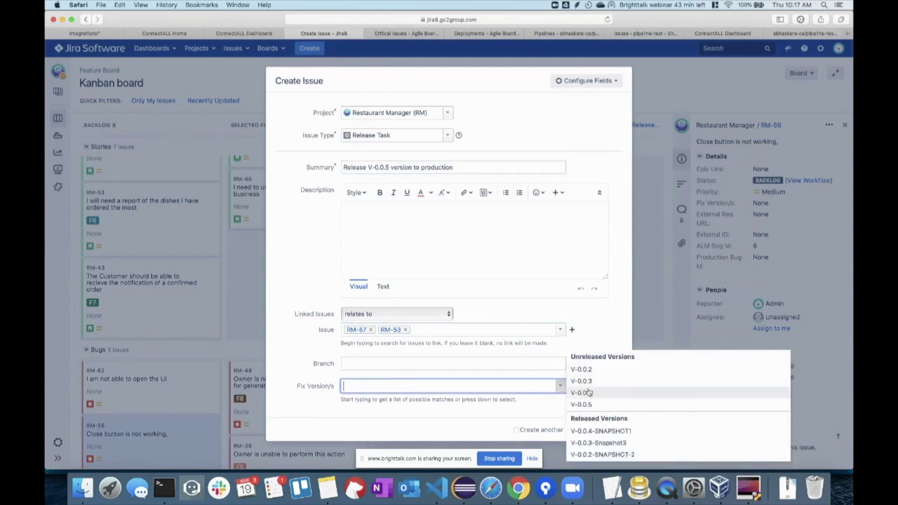
pyautogui.click(589, 392)
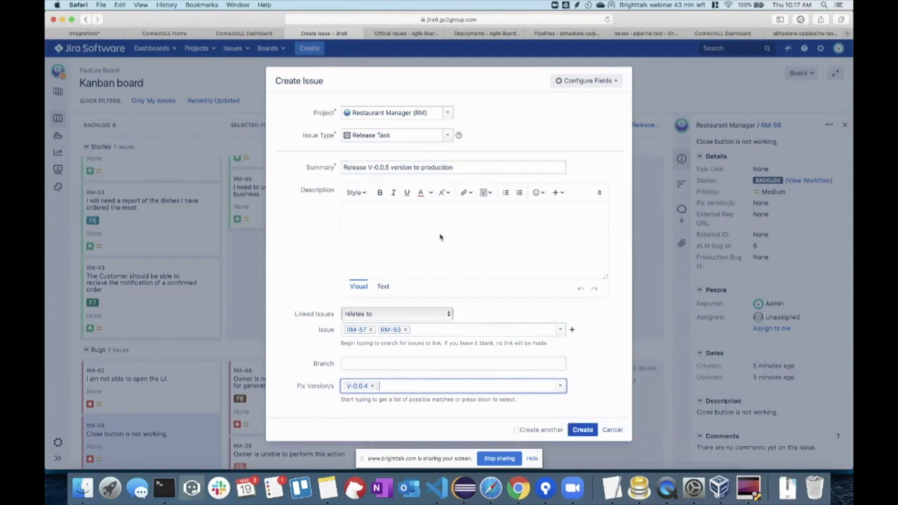
pyautogui.click(583, 431)
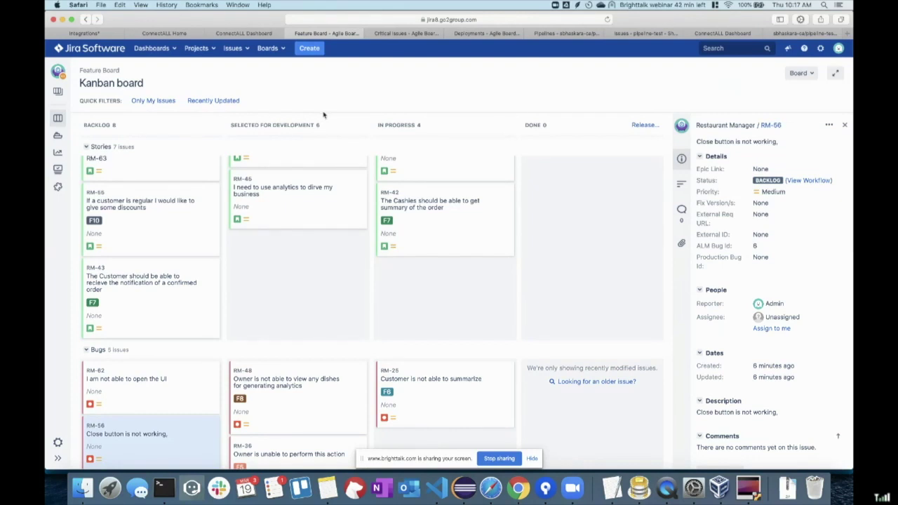
# Step: Review the recent successful CircleCI pipeline runs, then return to the ConnectALL activity dashboard
pyautogui.click(561, 33)
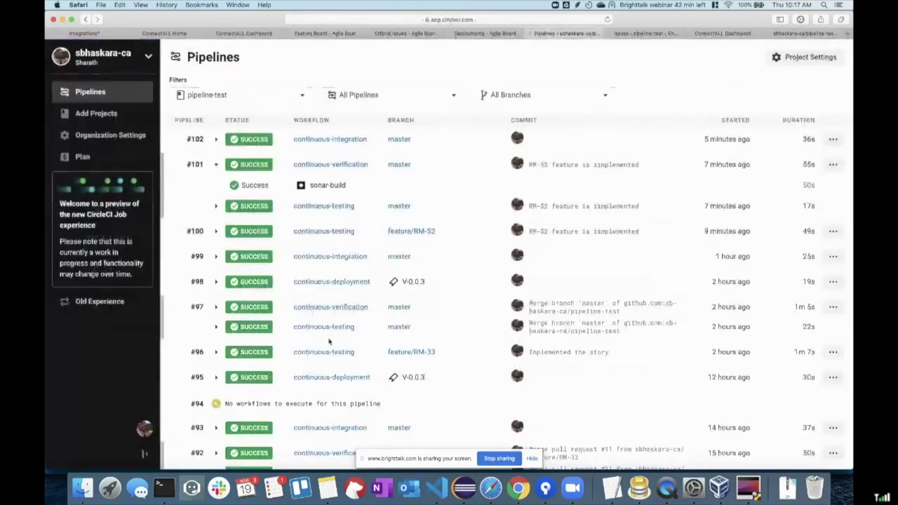
pyautogui.scroll(-2, 328, 359)
pyautogui.scroll(-1, 328, 359)
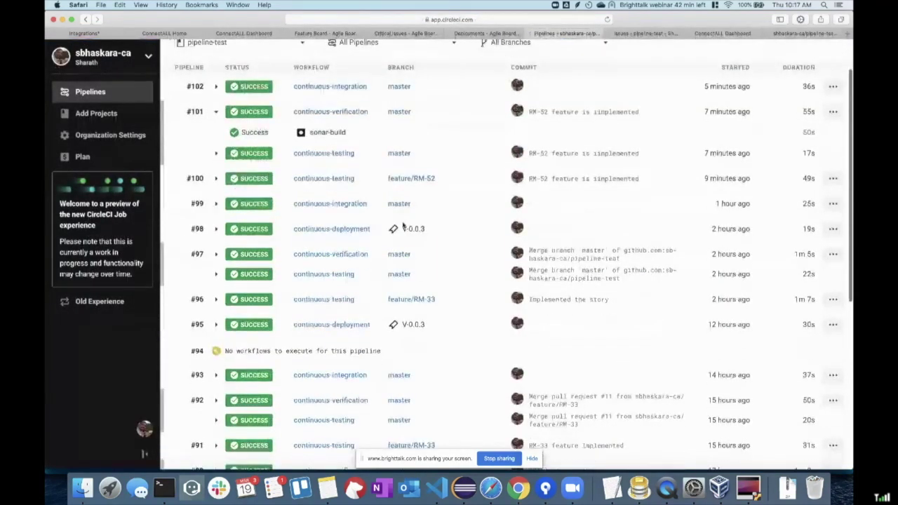
pyautogui.scroll(-3, 406, 338)
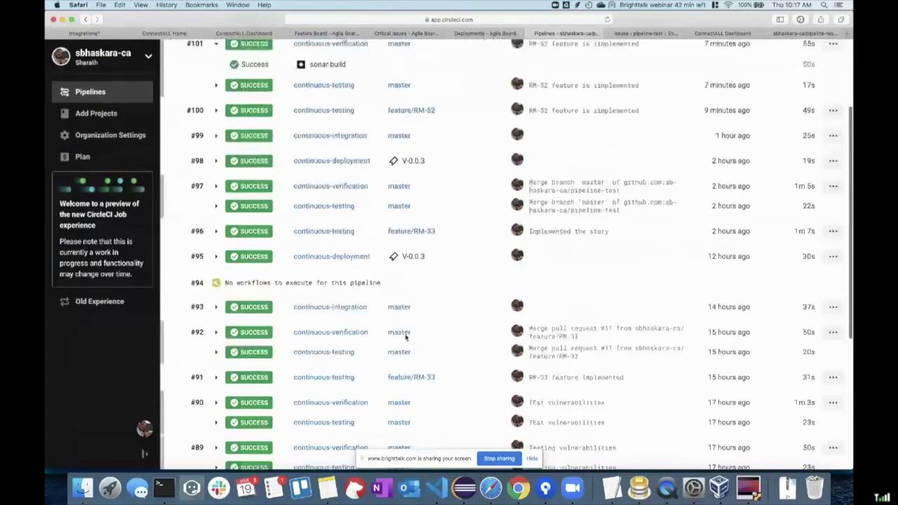
pyautogui.scroll(-10, 405, 338)
pyautogui.scroll(15, 484, 321)
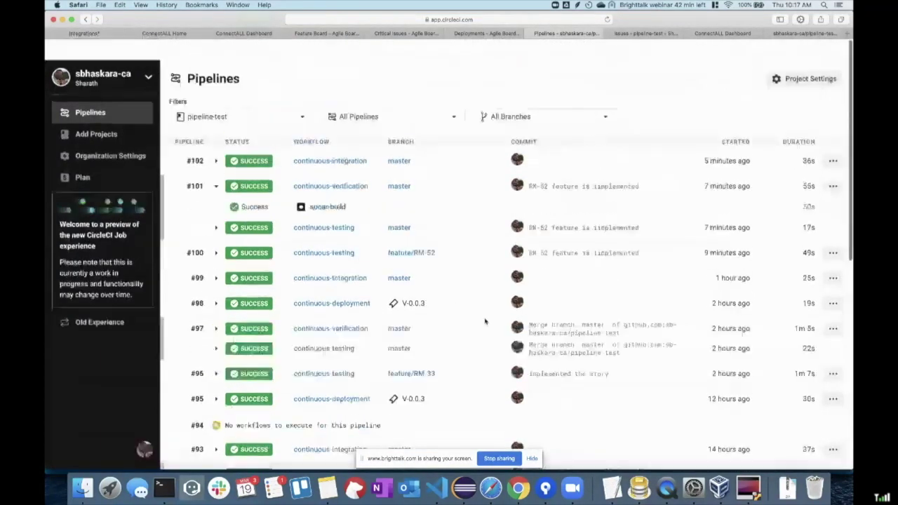
pyautogui.click(258, 34)
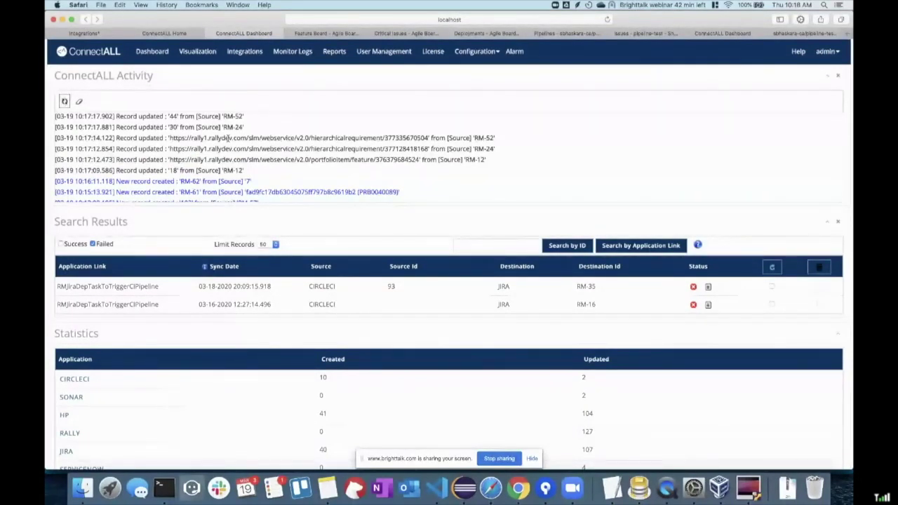
# Step: Inspect the Eclipse and CircleCI nodes in the ConnectALL integrations diagram
pyautogui.click(81, 33)
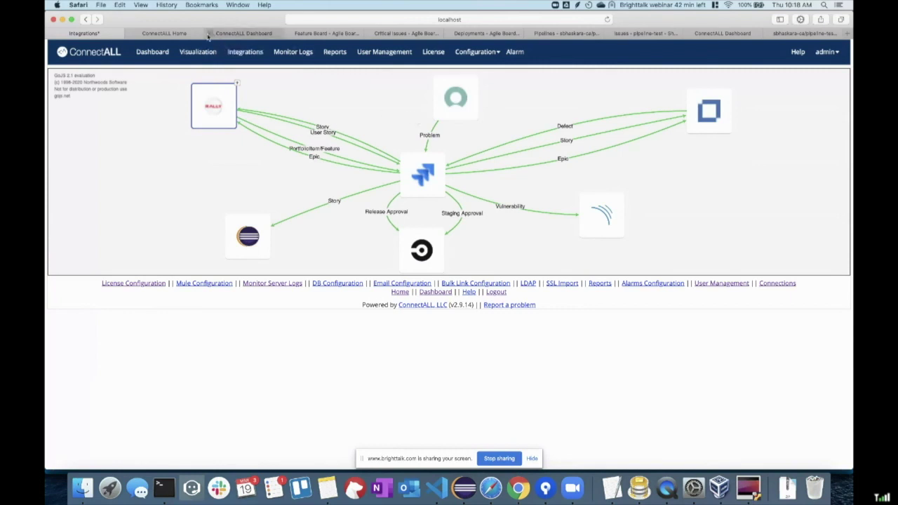
pyautogui.click(245, 238)
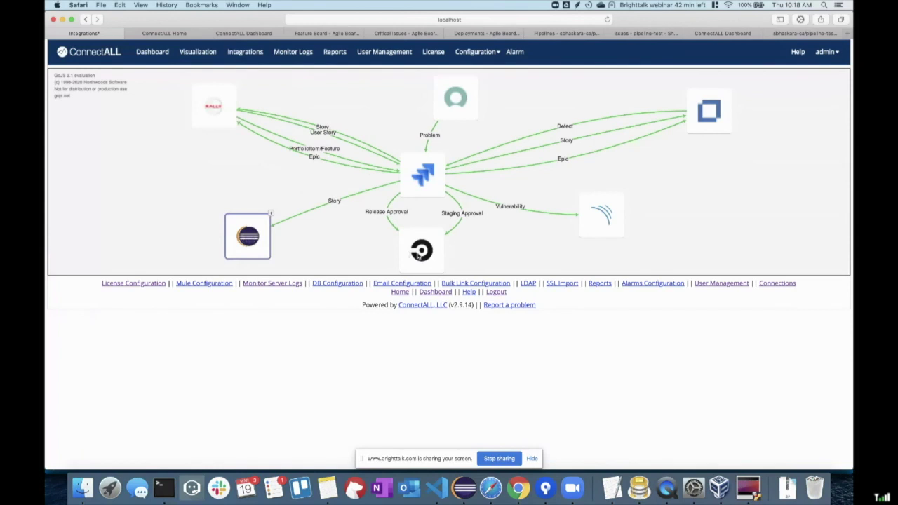
pyautogui.click(418, 256)
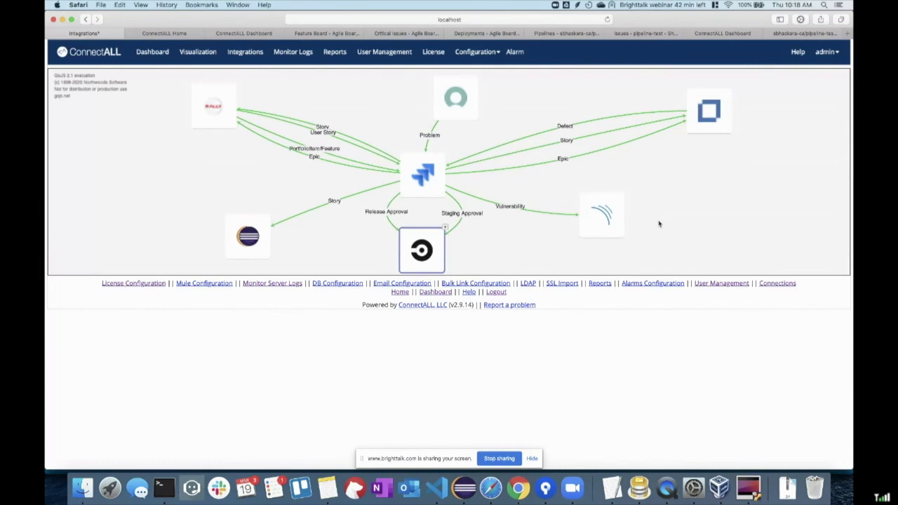
# Step: Highlight the RM-52 and RM-24 updates in the dashboard log, then show the Configuration options
pyautogui.click(244, 33)
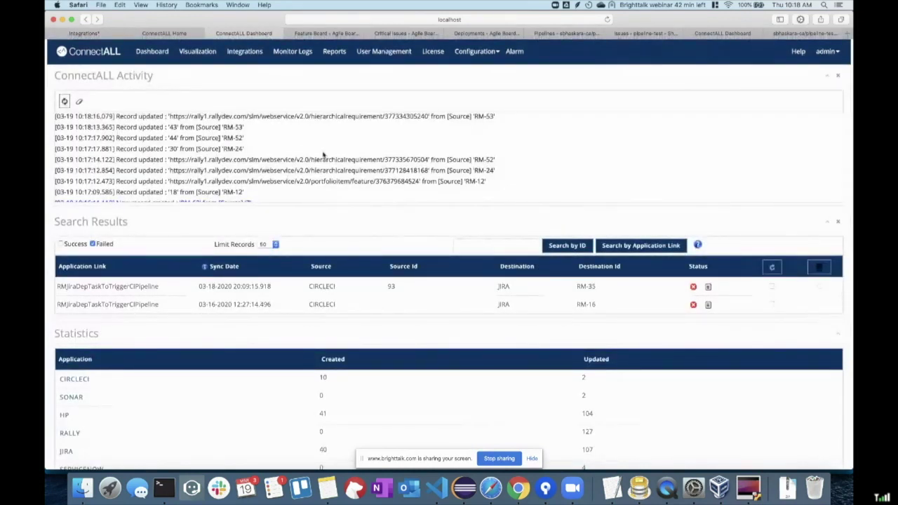
pyautogui.moveTo(336, 181); pyautogui.dragTo(293, 140)
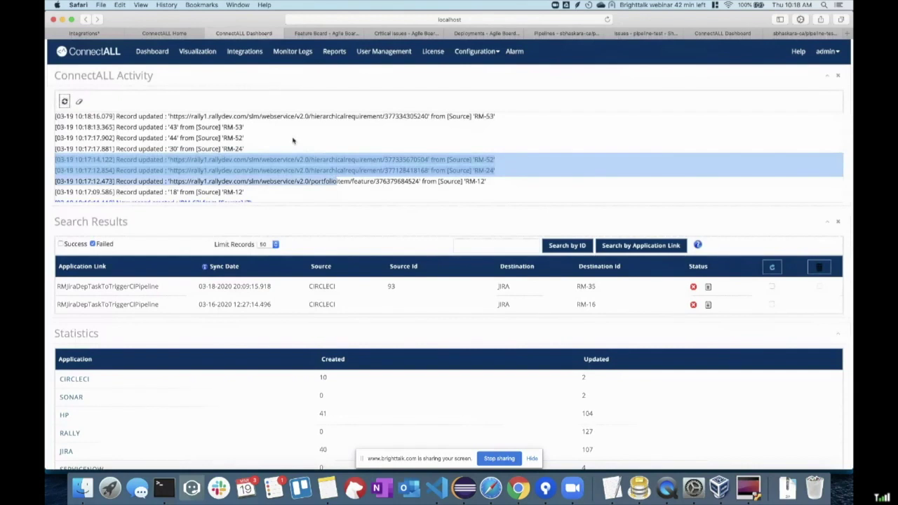
pyautogui.scroll(-5, 361, 376)
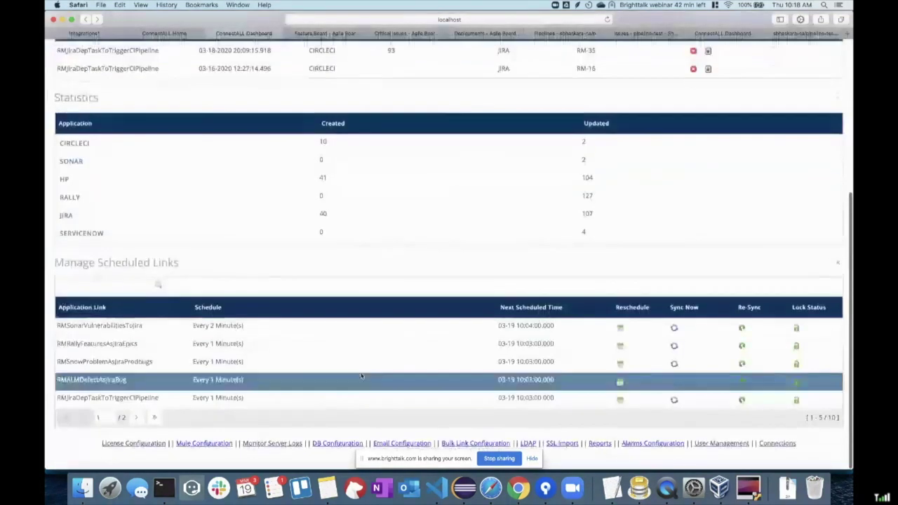
pyautogui.scroll(5, 343, 216)
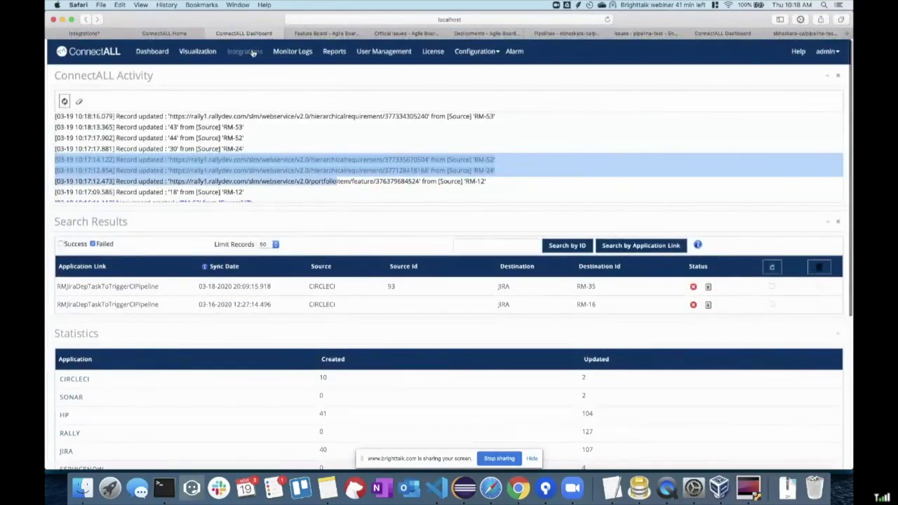
pyautogui.click(476, 51)
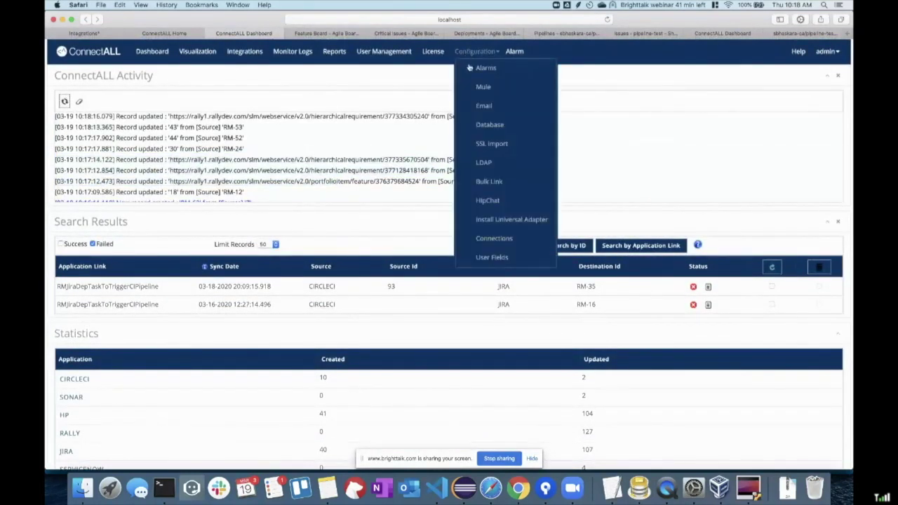
# Step: Open Install Universal Adapter and review the Eclipse - Story Board, Sonar and CircleCI adapter definitions
pyautogui.click(508, 222)
pyautogui.scroll(-5, 510, 221)
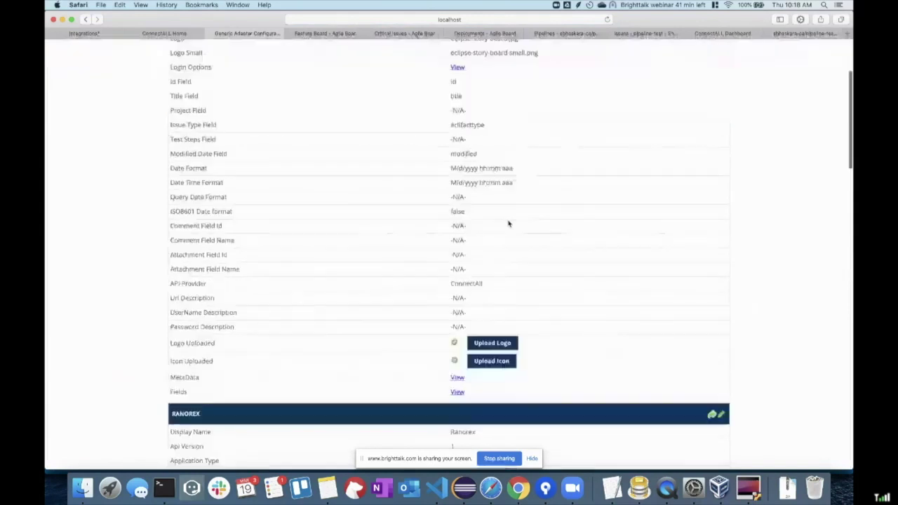
pyautogui.scroll(10, 510, 222)
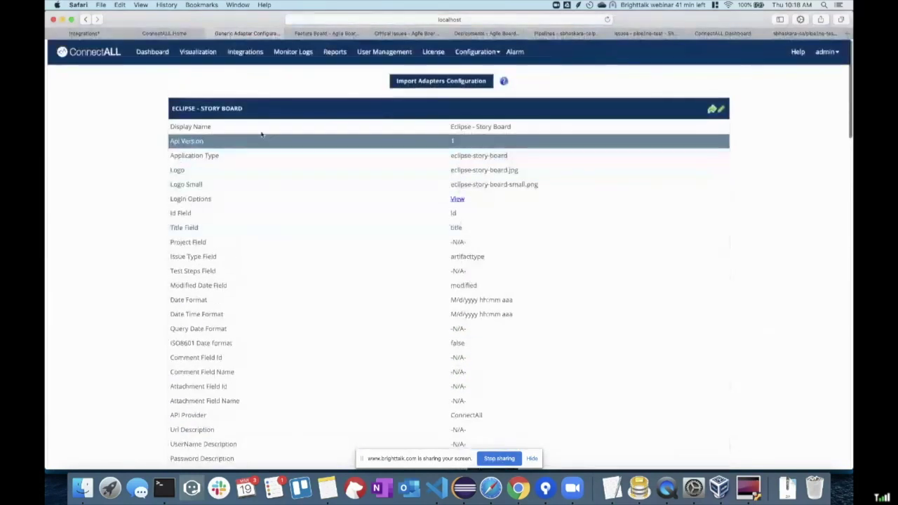
pyautogui.moveTo(203, 107); pyautogui.dragTo(260, 113)
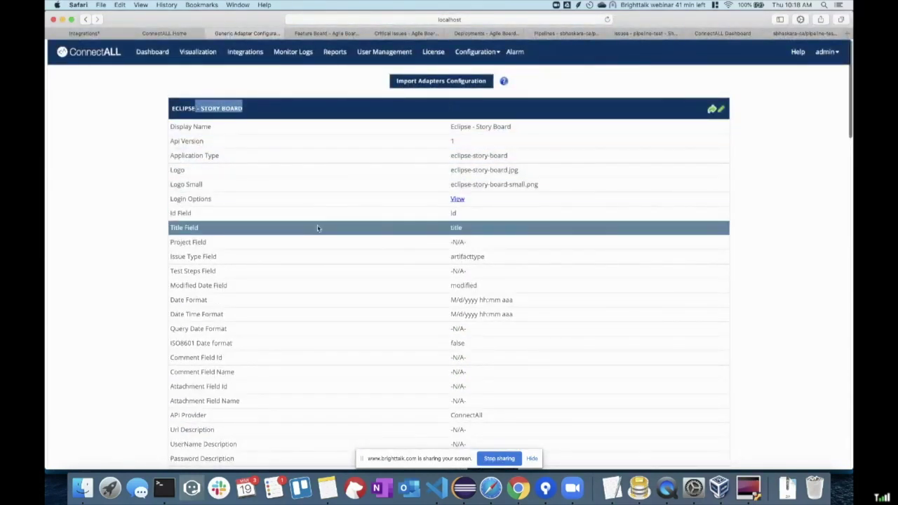
pyautogui.scroll(-5, 317, 226)
pyautogui.scroll(-10, 318, 228)
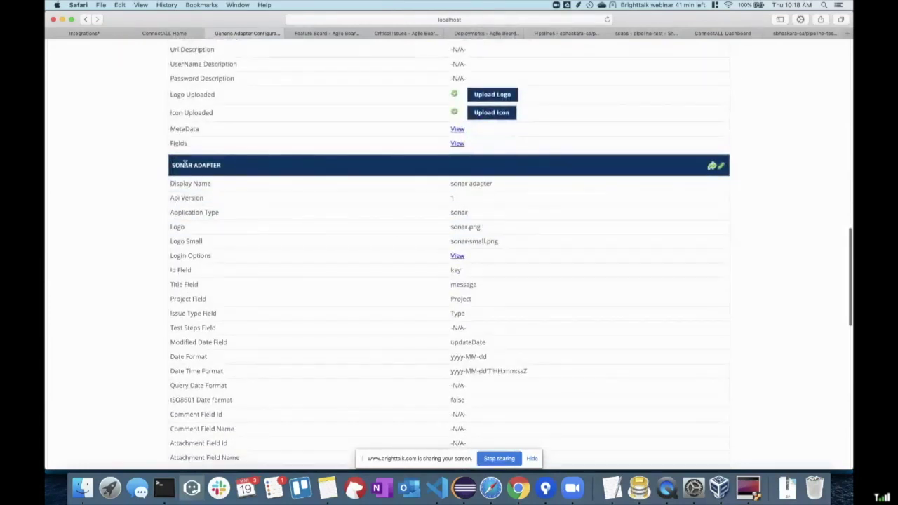
pyautogui.moveTo(184, 165); pyautogui.dragTo(239, 171)
pyautogui.scroll(-5, 239, 171)
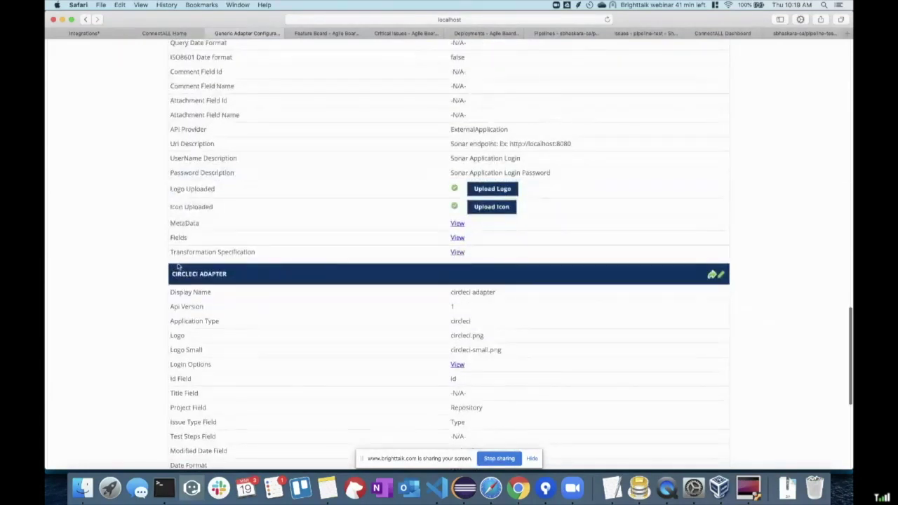
pyautogui.moveTo(177, 276); pyautogui.dragTo(235, 279)
pyautogui.click(236, 278)
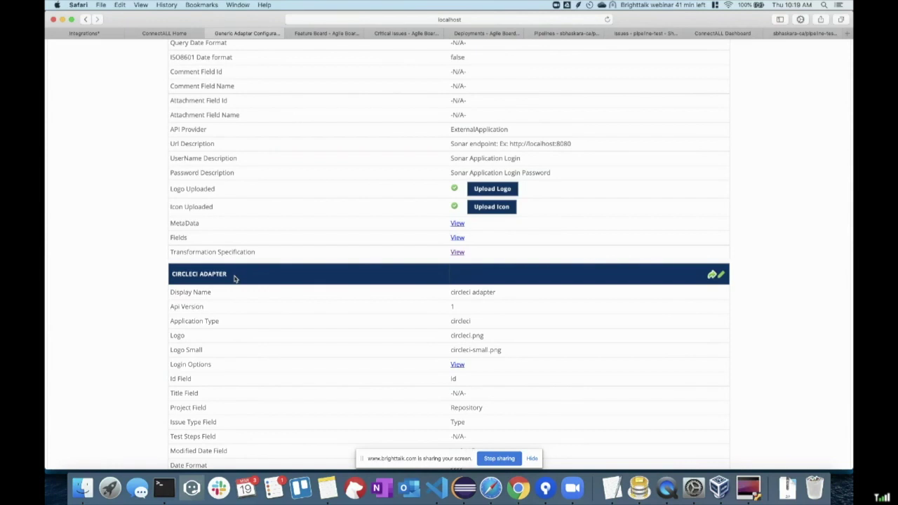
pyautogui.scroll(15, 234, 281)
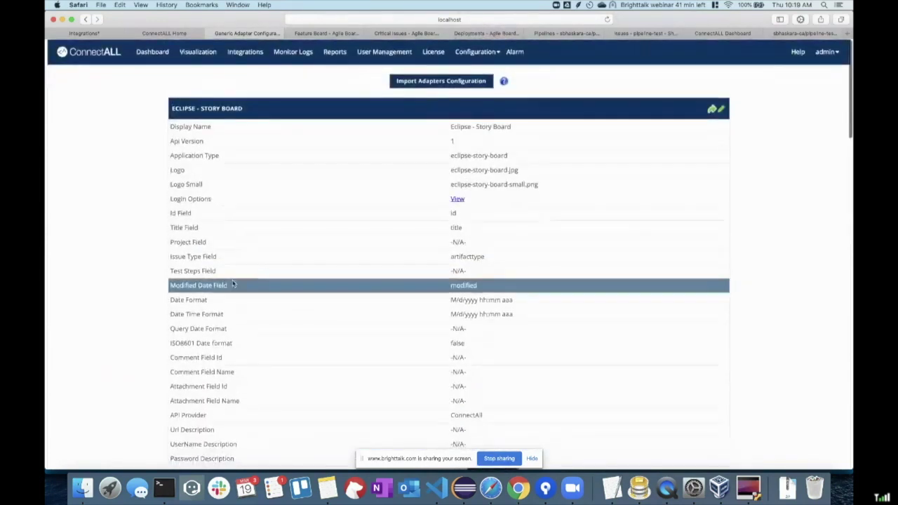
# Step: Load the ConnectALL LLC GitHub organisation page (github.com/connectall) in a new tab
pyautogui.press('super+t')
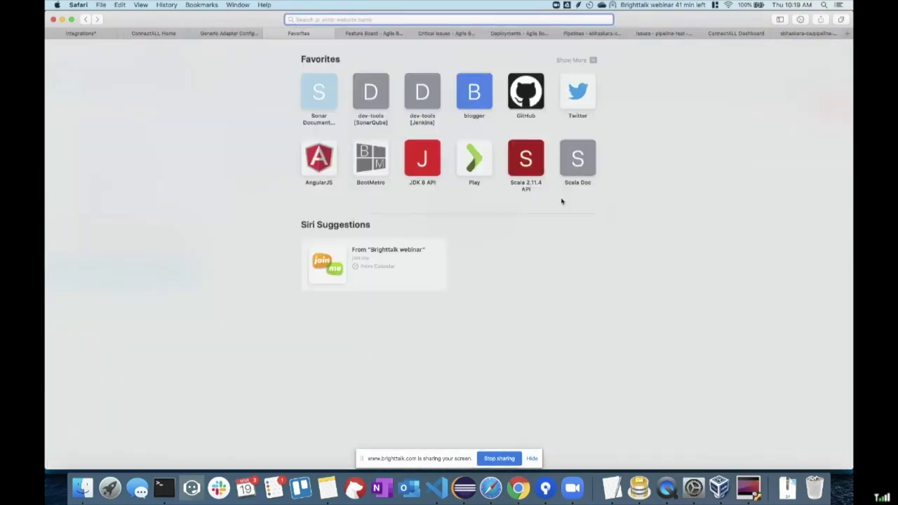
pyautogui.write('github.com/')
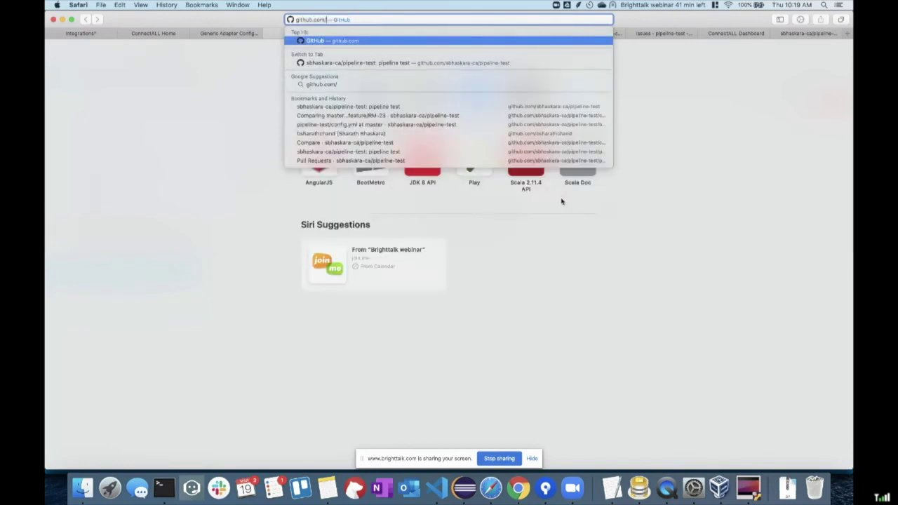
pyautogui.write('cn')
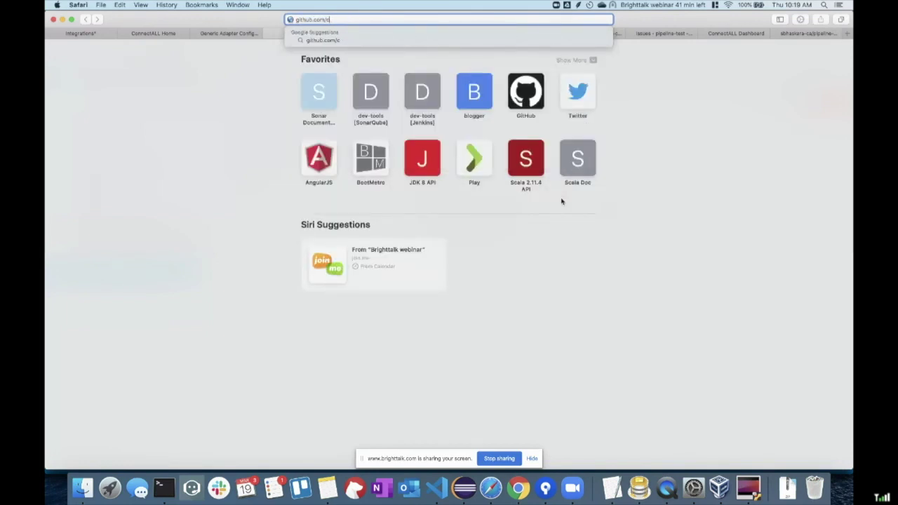
pyautogui.write('onnectall')
pyautogui.press('Return')
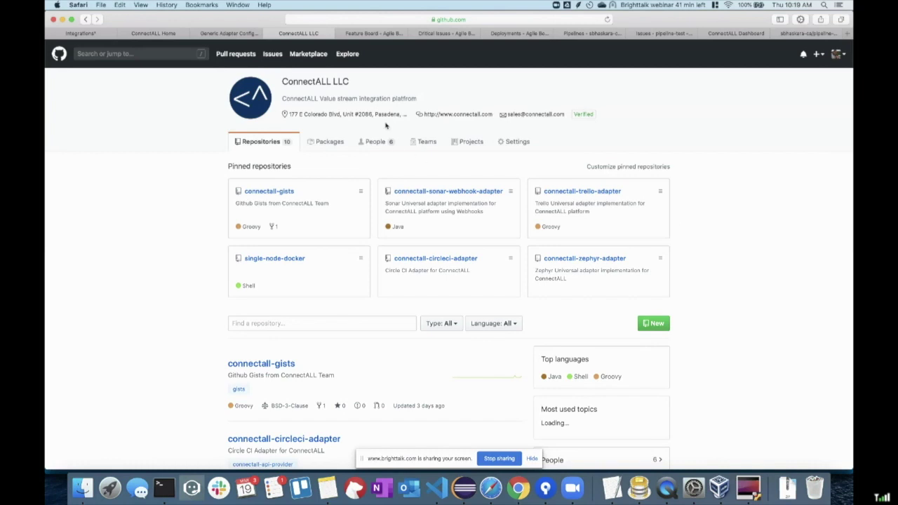
# Step: Compare it with the adapter configuration page, then return to the ConnectALL integrations diagram
pyautogui.click(232, 33)
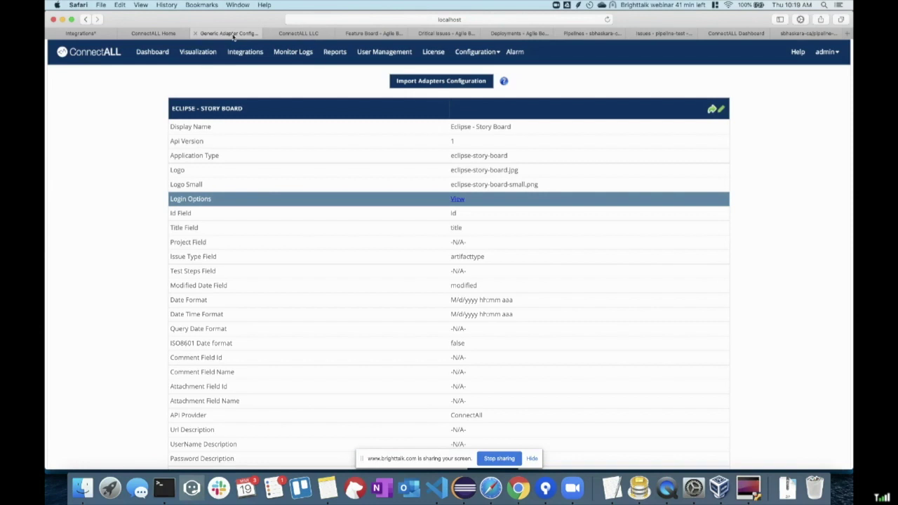
pyautogui.click(302, 33)
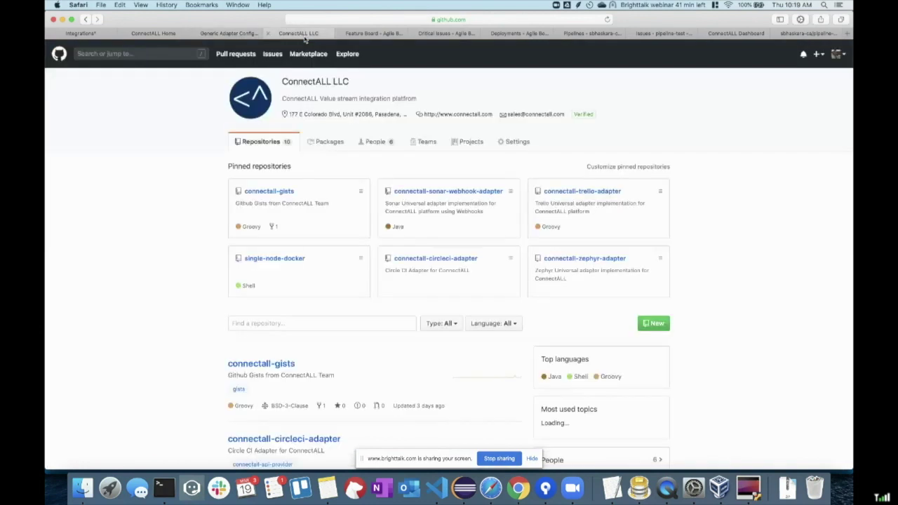
pyautogui.click(98, 35)
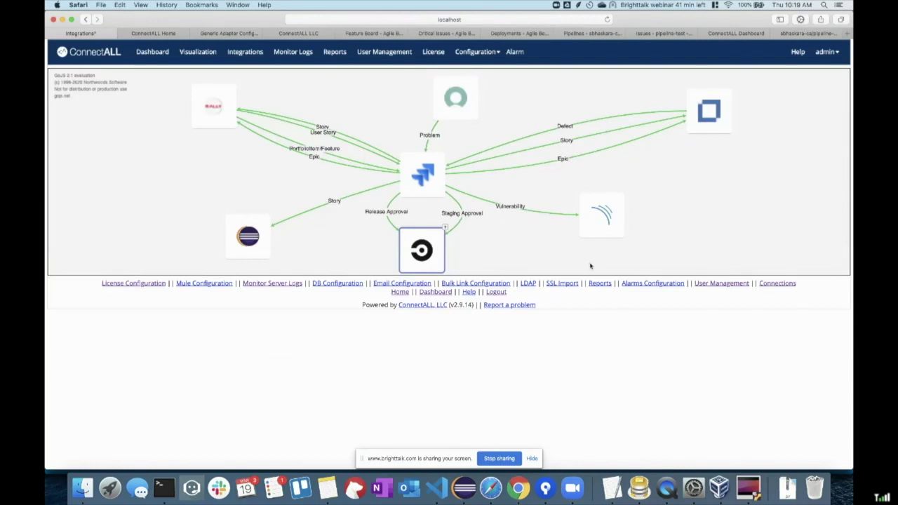
pyautogui.click(499, 460)
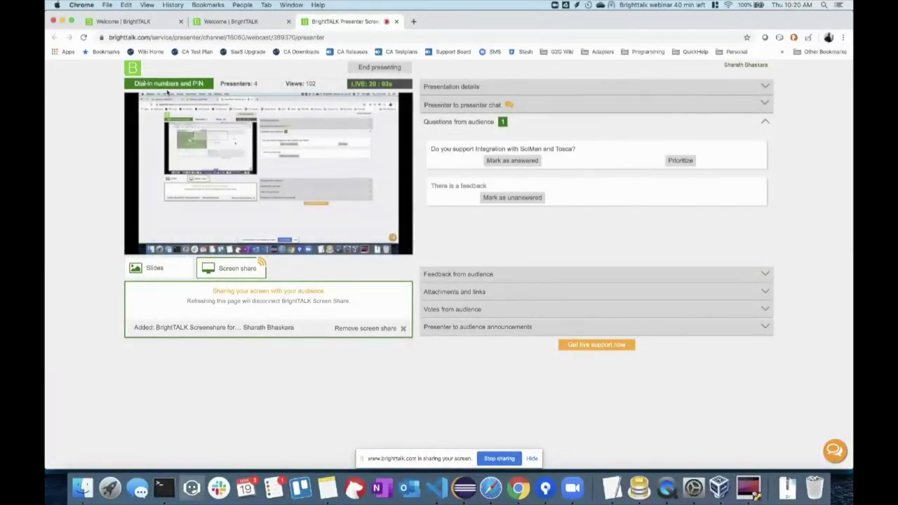
pyautogui.press('super+grave')
pyautogui.press('super+Tab')
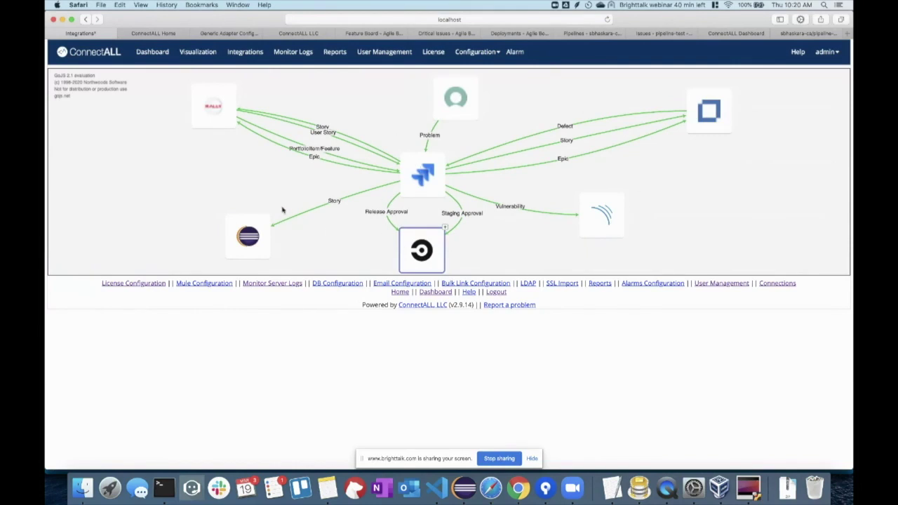
pyautogui.click(163, 33)
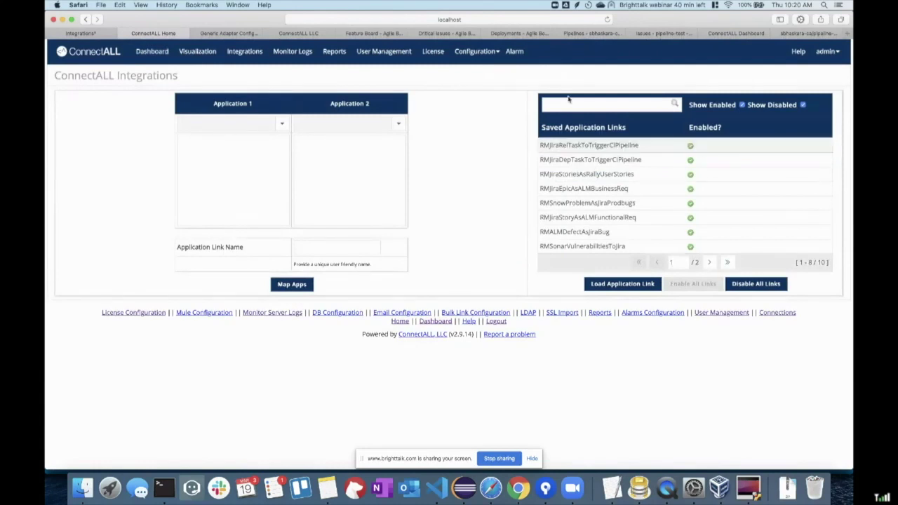
pyautogui.click(568, 104)
pyautogui.write('R')
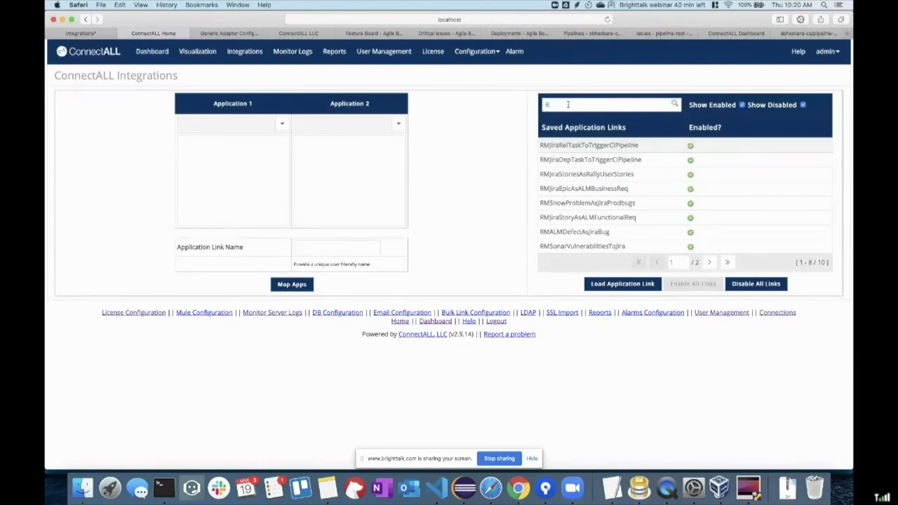
pyautogui.write('all')
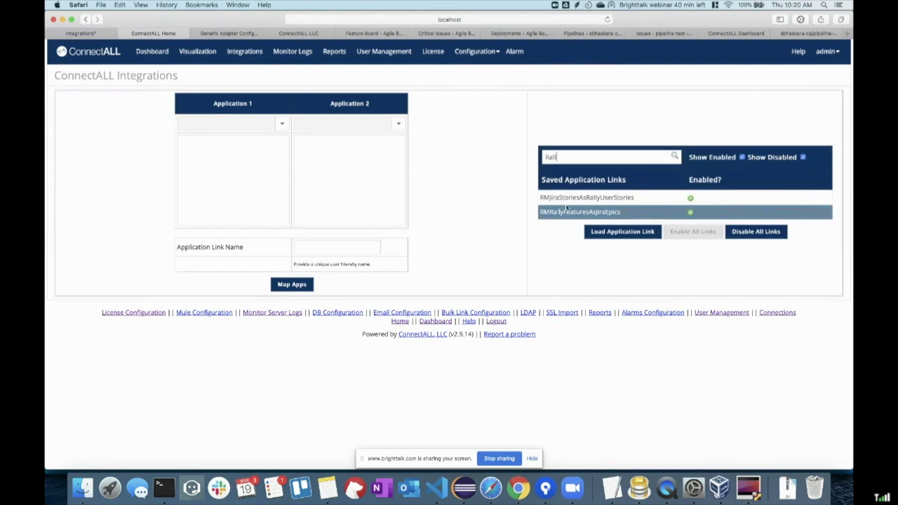
pyautogui.hotkey('ctrl', 'shift', 'Tab')
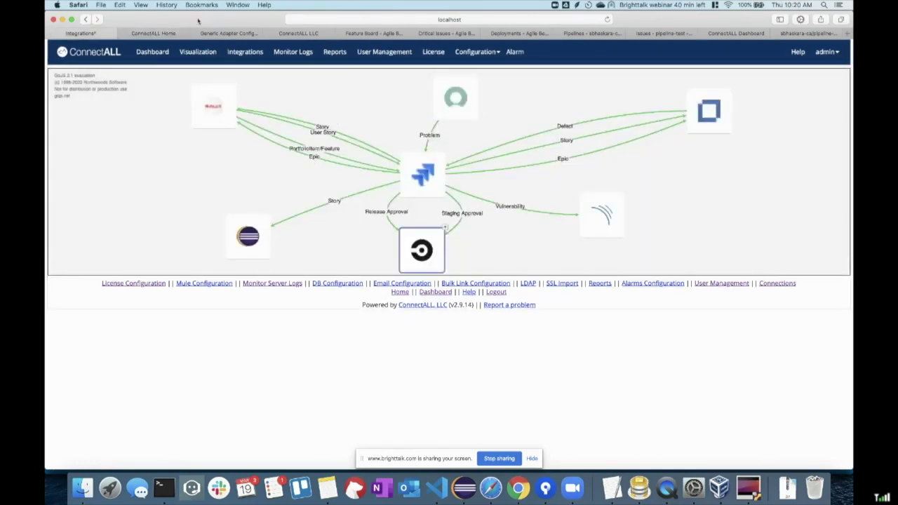
pyautogui.click(154, 33)
pyautogui.doubleClick(559, 156)
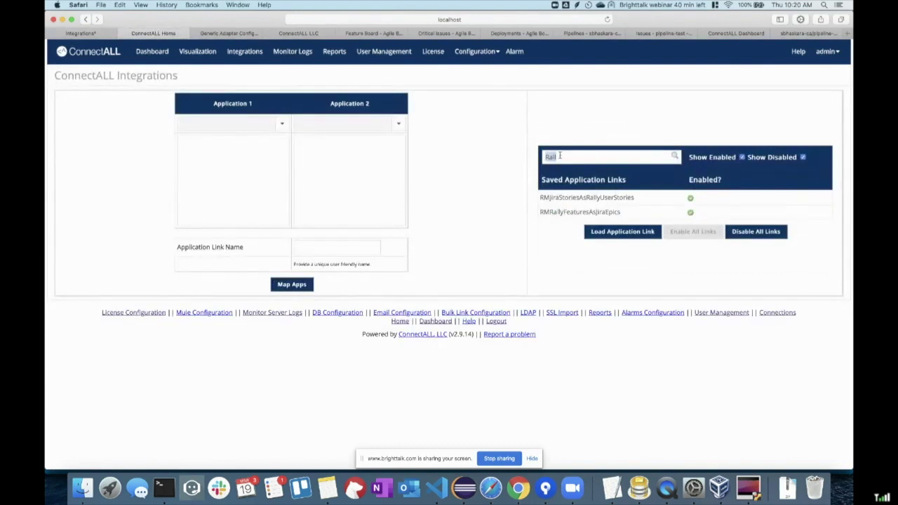
pyautogui.press('BackSpace')
pyautogui.write('sonar')
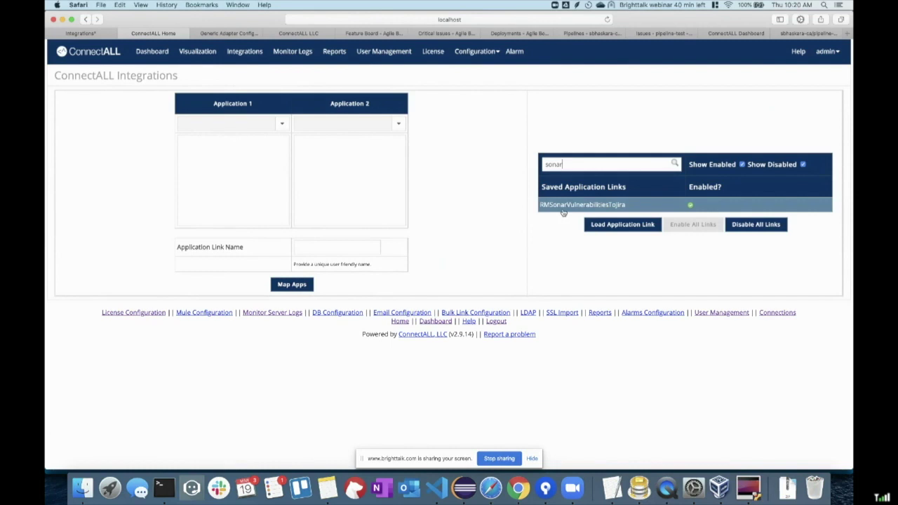
pyautogui.click(79, 35)
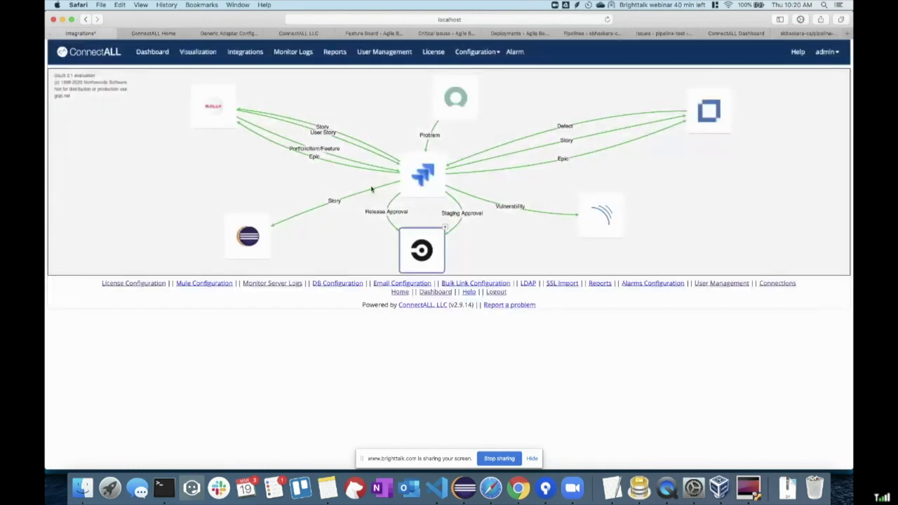
pyautogui.click(152, 33)
pyautogui.doubleClick(549, 163)
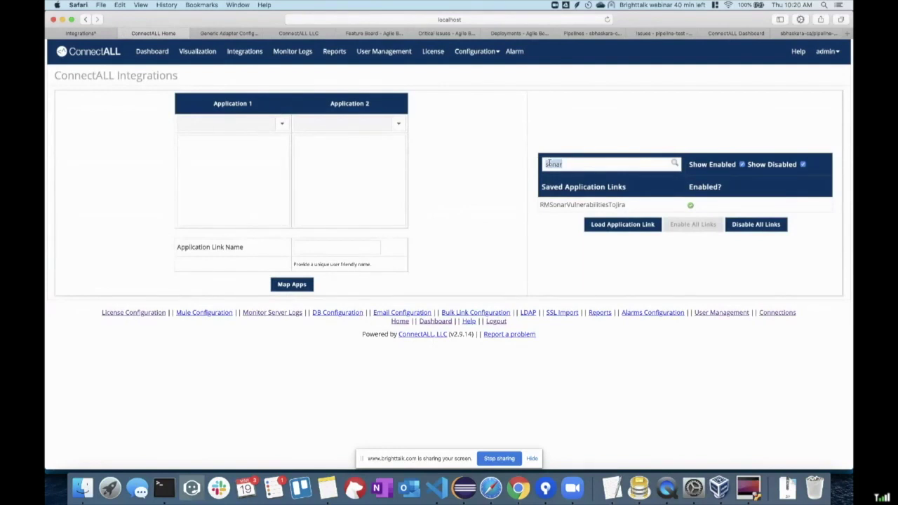
pyautogui.press('BackSpace')
pyautogui.write('dr')
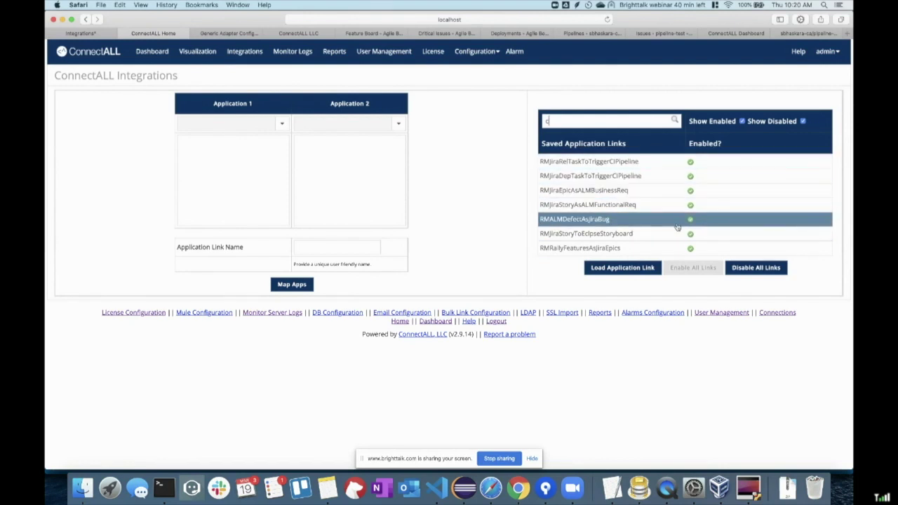
pyautogui.click(79, 33)
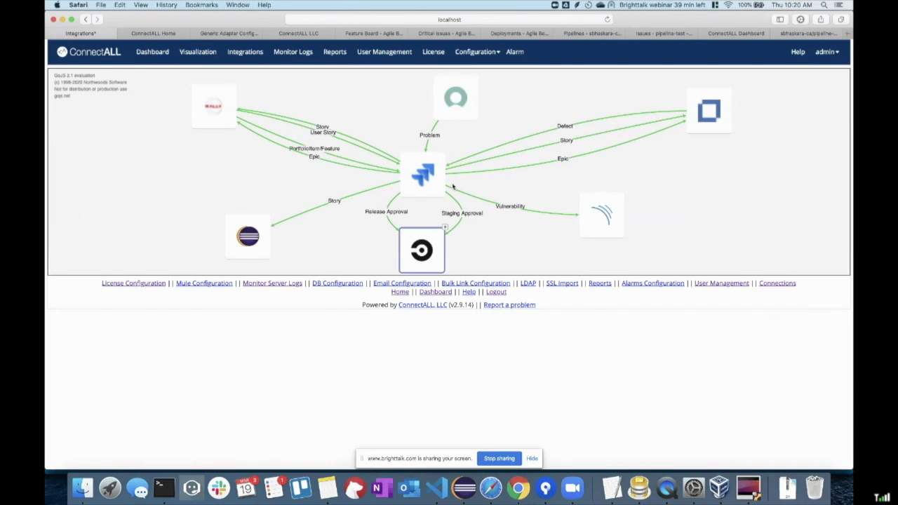
# Step: Drag the Defect/Story/Epic node and the Vulnerability node lower on the integrations canvas
pyautogui.click(712, 119)
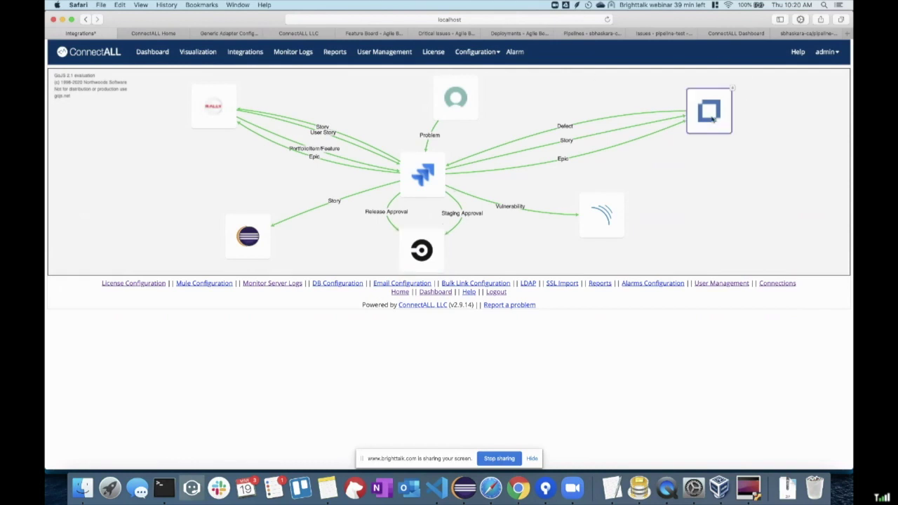
pyautogui.moveTo(704, 117); pyautogui.dragTo(692, 162)
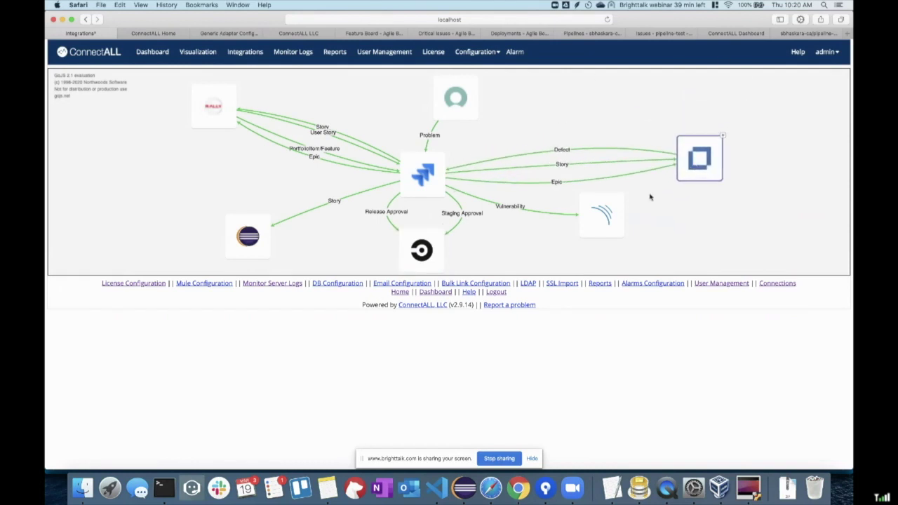
pyautogui.moveTo(612, 212); pyautogui.dragTo(624, 230)
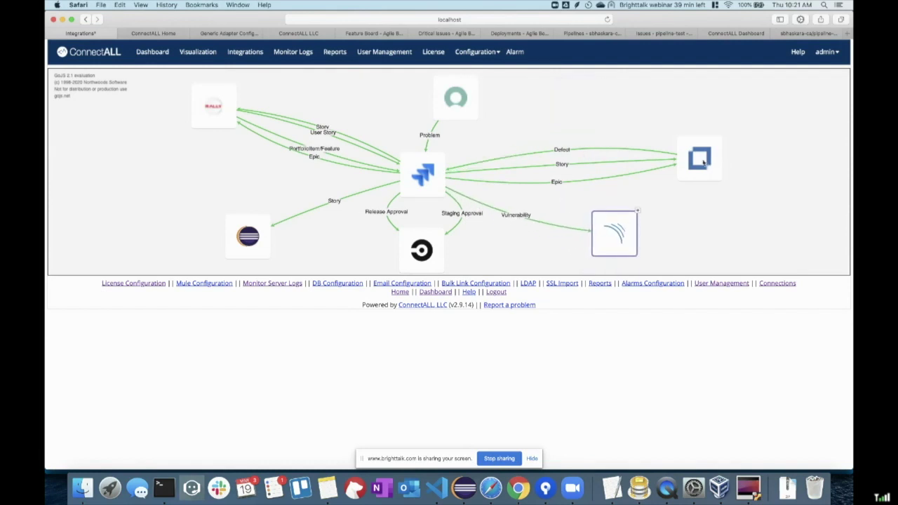
pyautogui.moveTo(703, 162); pyautogui.dragTo(698, 130)
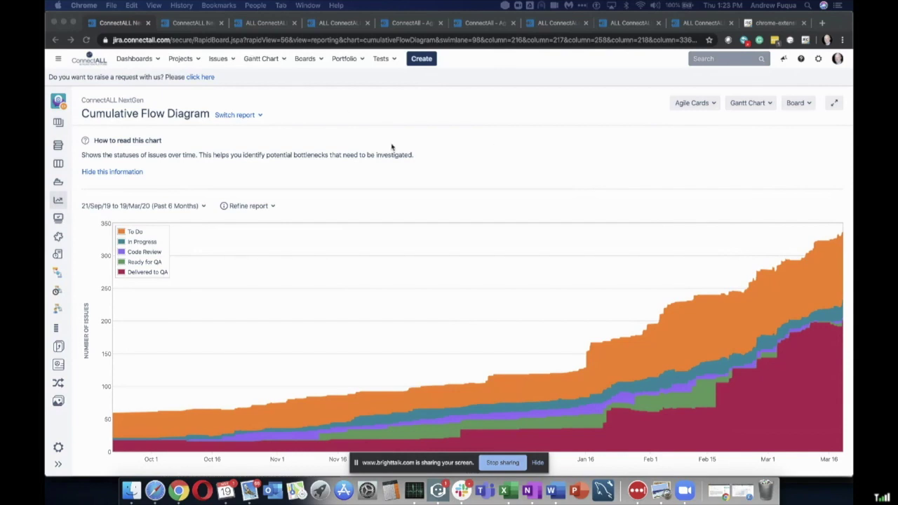
# Step: Show the Version Report predicting completion on April 22, 2020 against the April 20 release
pyautogui.click(191, 24)
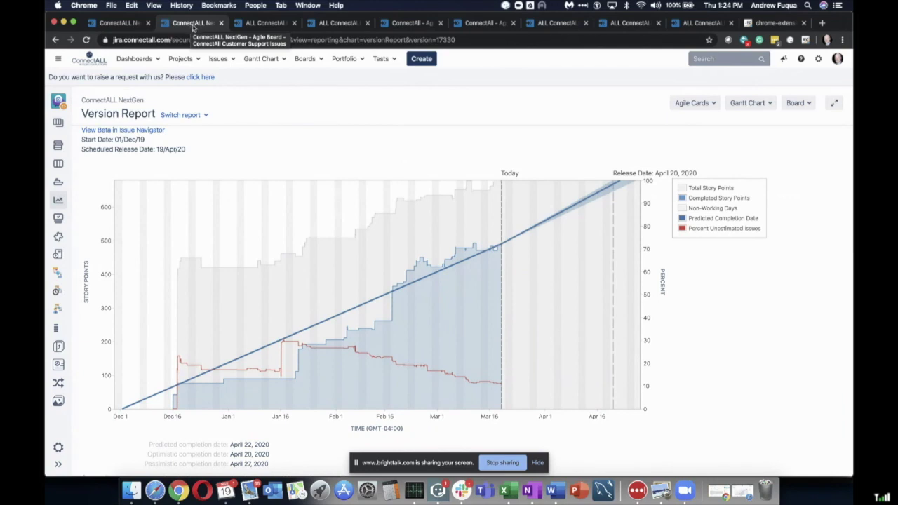
# Step: Open the production requests Control Chart and scroll through its 70 issues averaging 5d 10h
pyautogui.click(261, 25)
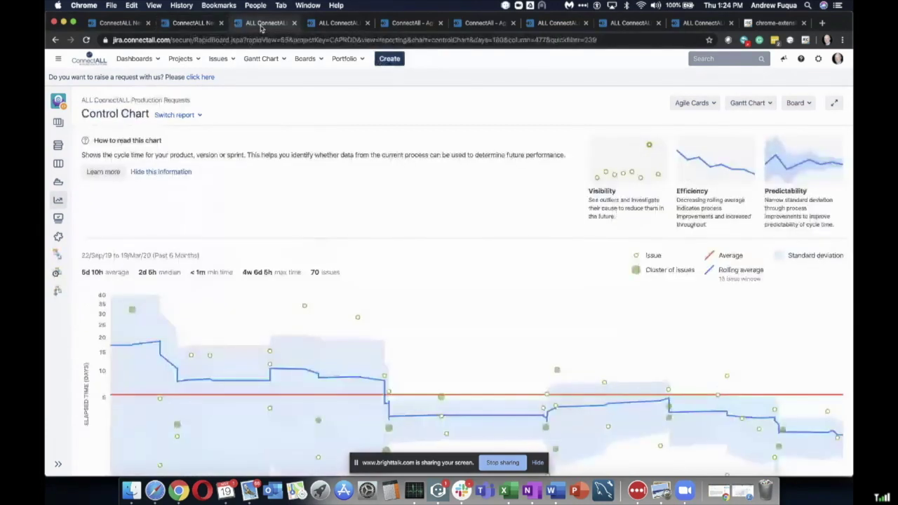
pyautogui.scroll(-2, 327, 173)
pyautogui.scroll(-3, 327, 174)
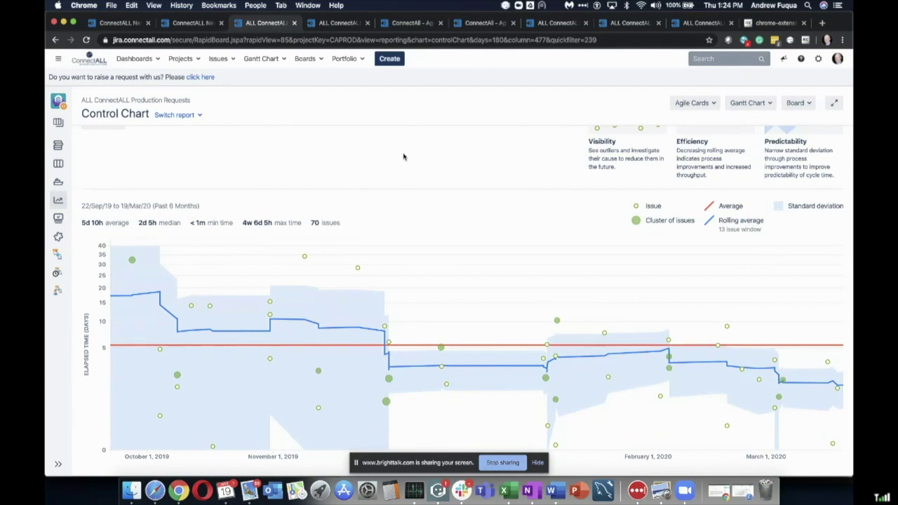
pyautogui.scroll(-1, 403, 156)
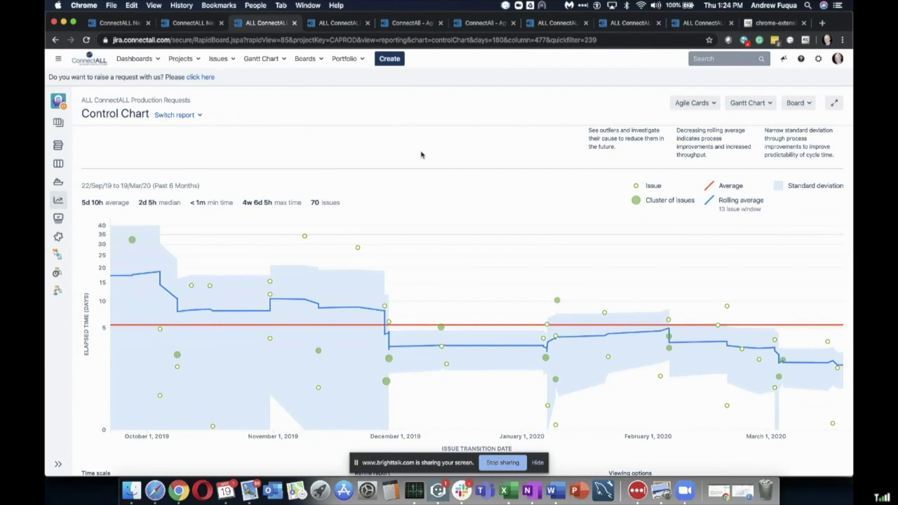
pyautogui.scroll(3, 421, 154)
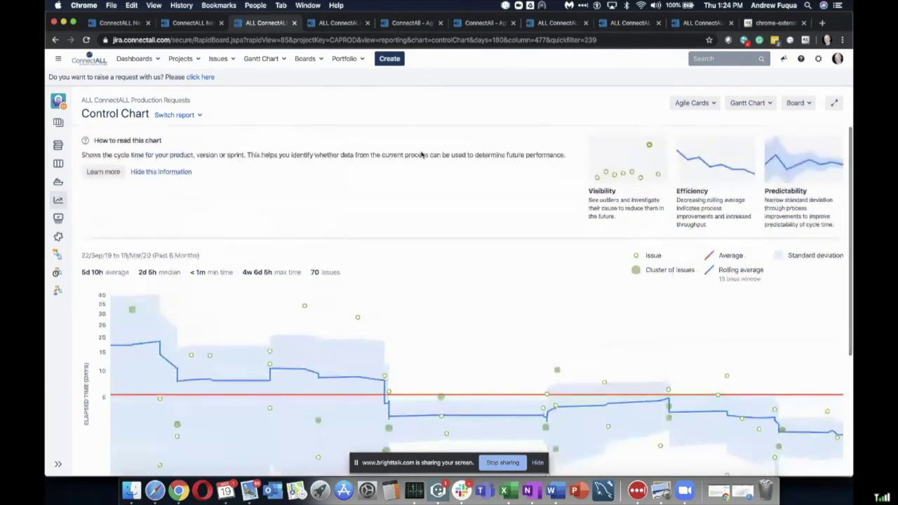